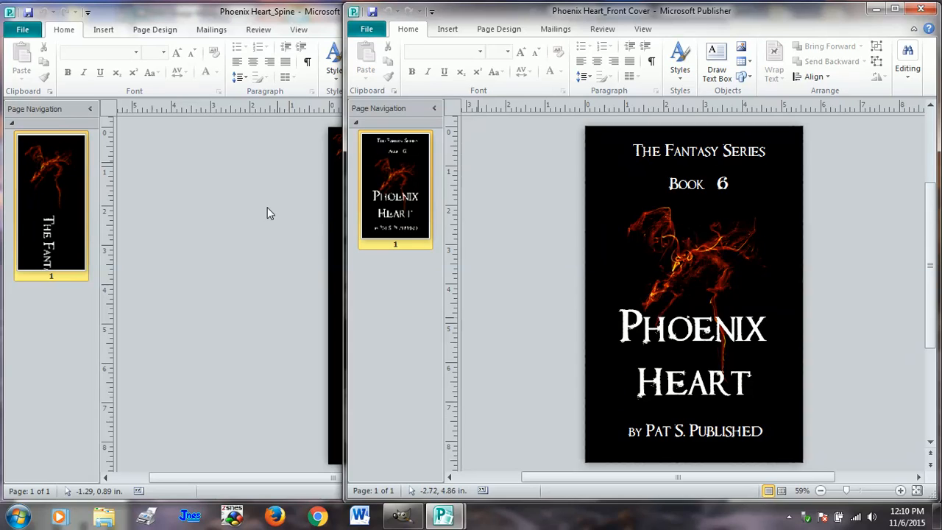
- Close the Phoenix Heart_Spine and Phoenix Heart_Front Cover documents in Publisher and return to GIMP
click(291, 13)
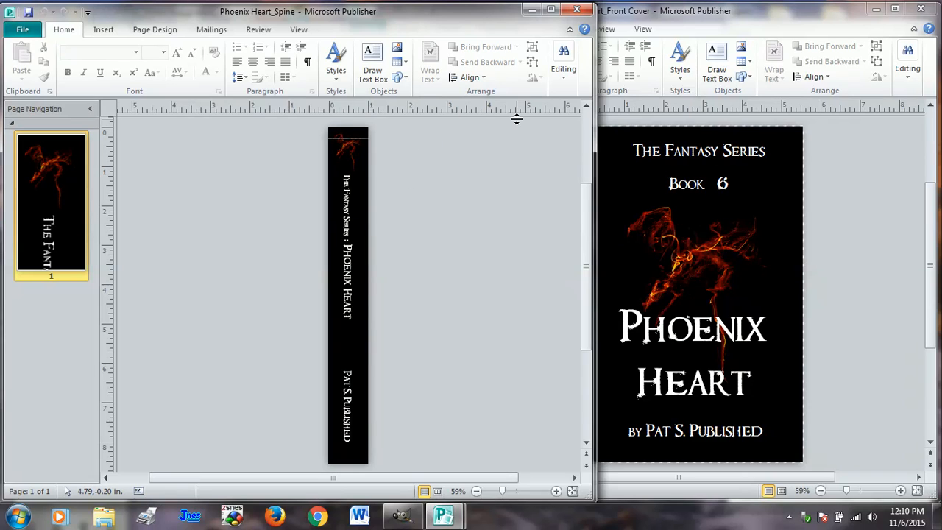
click(577, 9)
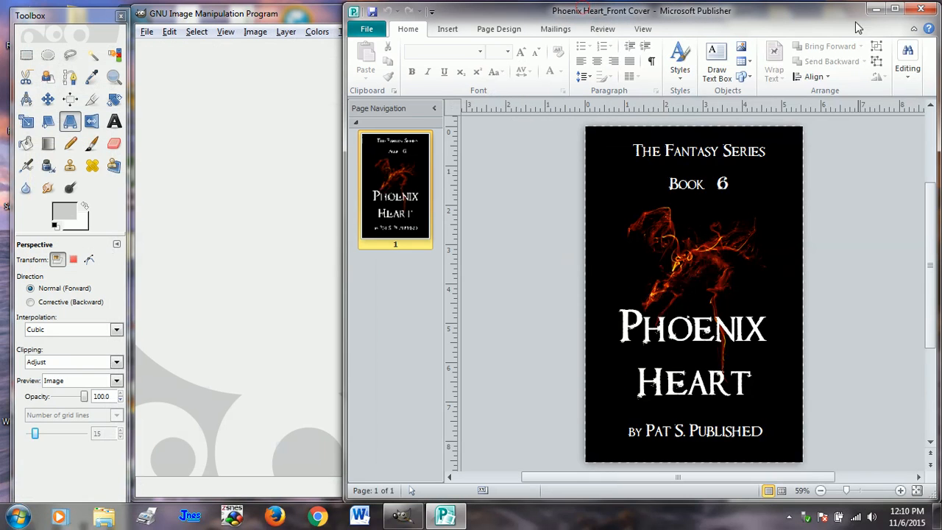
click(921, 9)
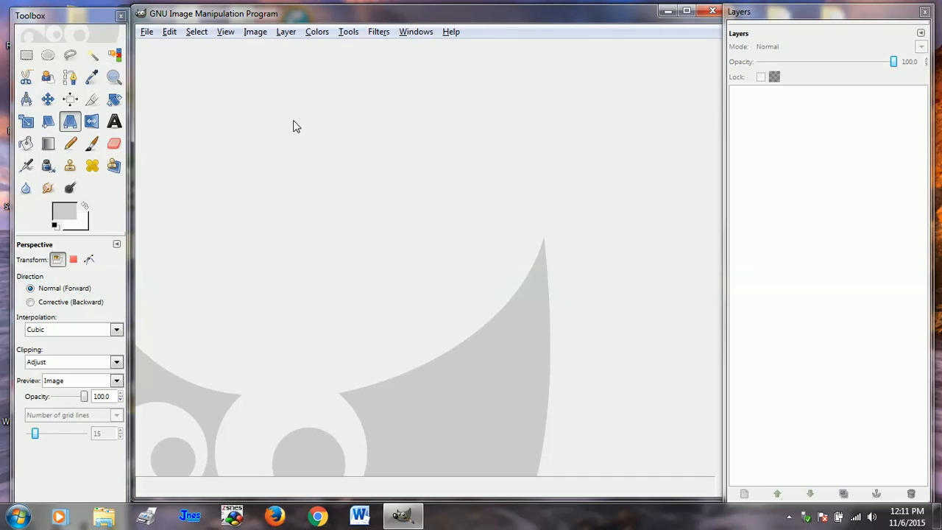
mouse_move(314, 19)
mouse_down()
mouse_move(347, 32)
mouse_move(326, 37)
mouse_move(319, 21)
mouse_up()
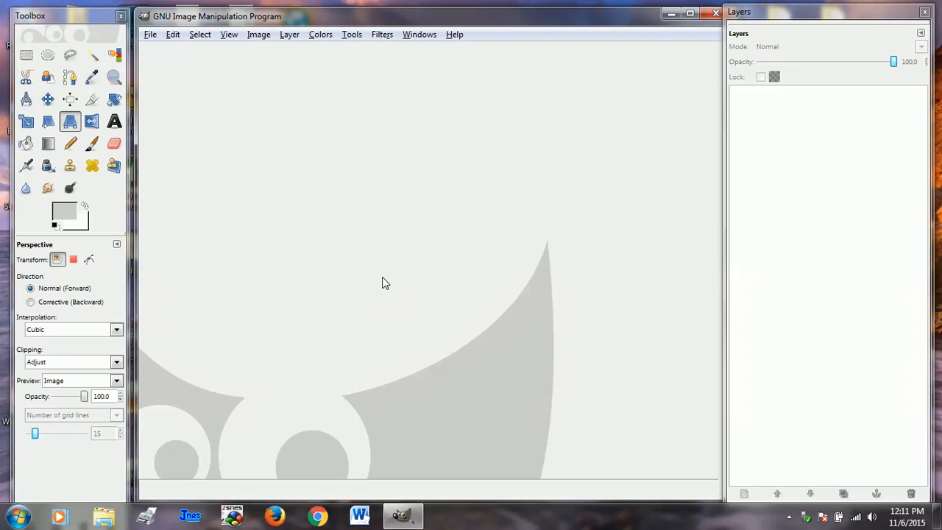
click(77, 22)
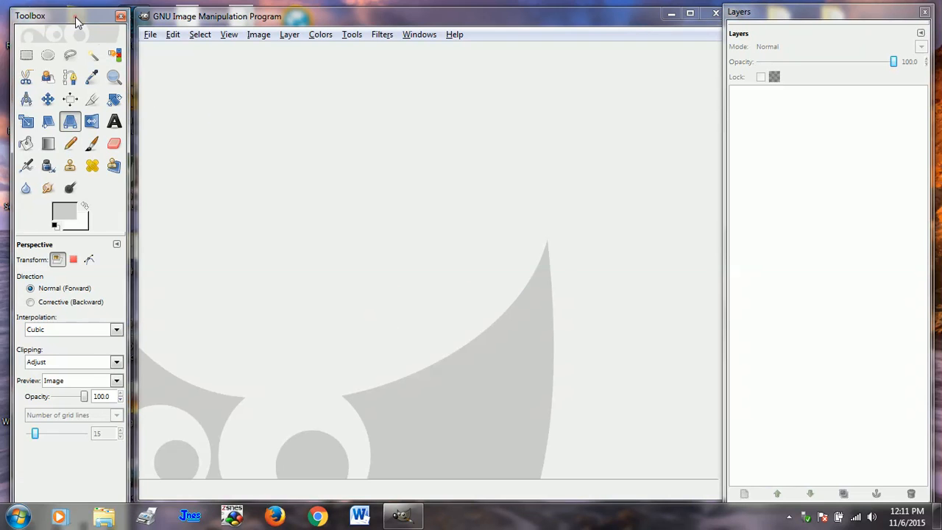
mouse_move(77, 22)
mouse_down()
mouse_move(128, 22)
mouse_move(122, 53)
mouse_move(77, 29)
mouse_move(79, 21)
mouse_up()
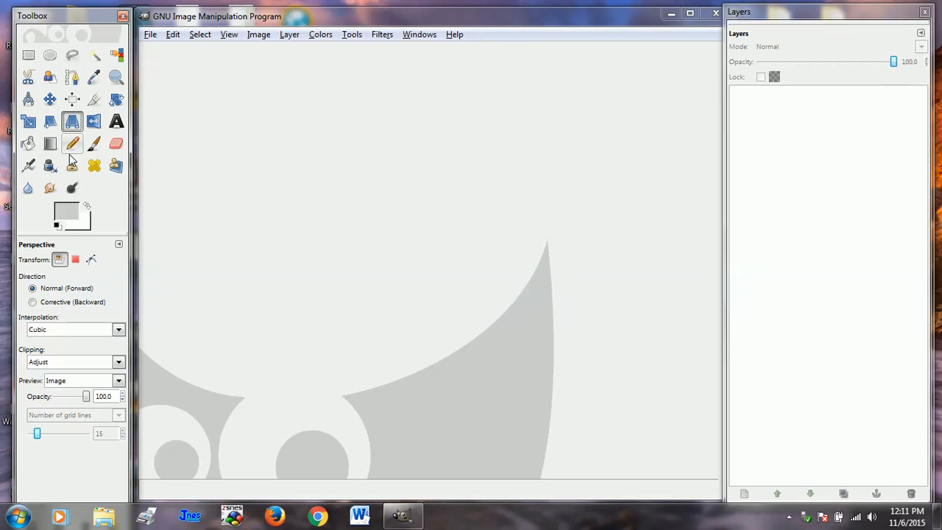
mouse_move(804, 17)
mouse_down()
mouse_move(814, 16)
mouse_move(791, 16)
mouse_move(799, 20)
mouse_up()
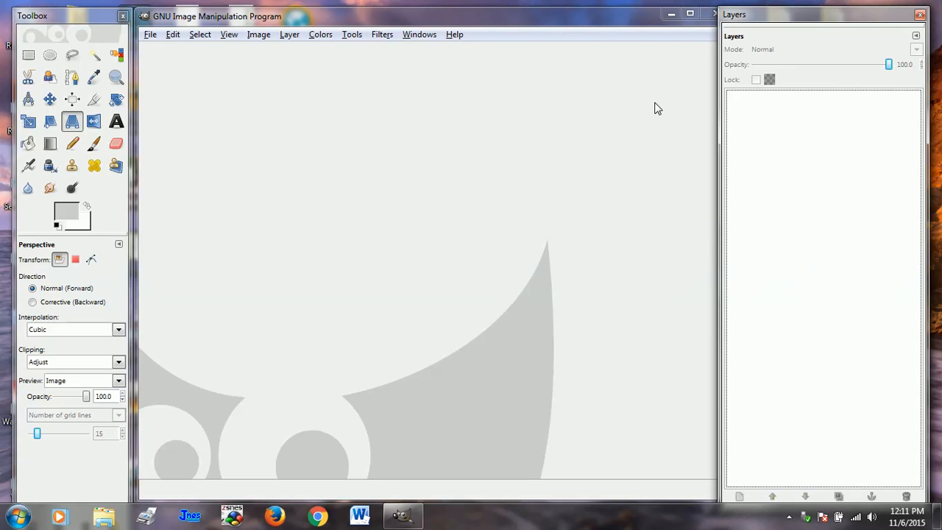
- Create a new blank image of 2000 × 2000 pixels
click(151, 36)
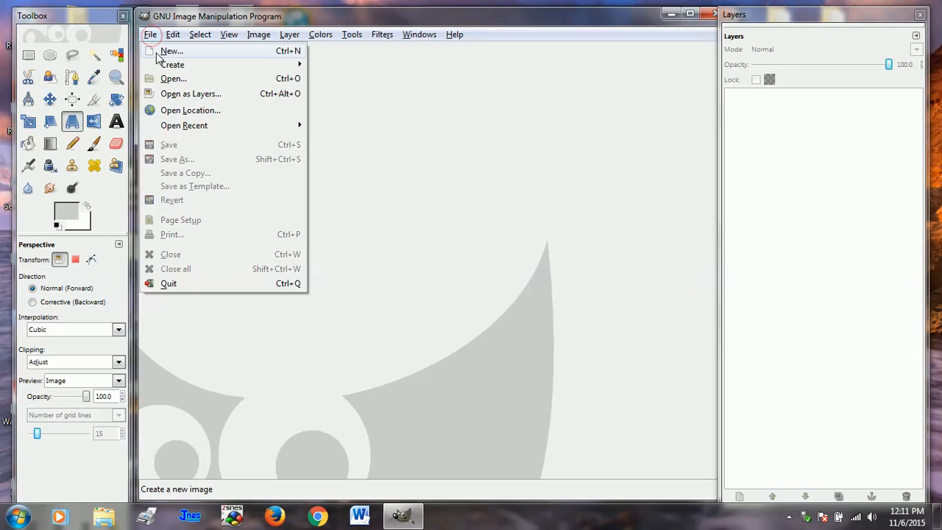
click(156, 53)
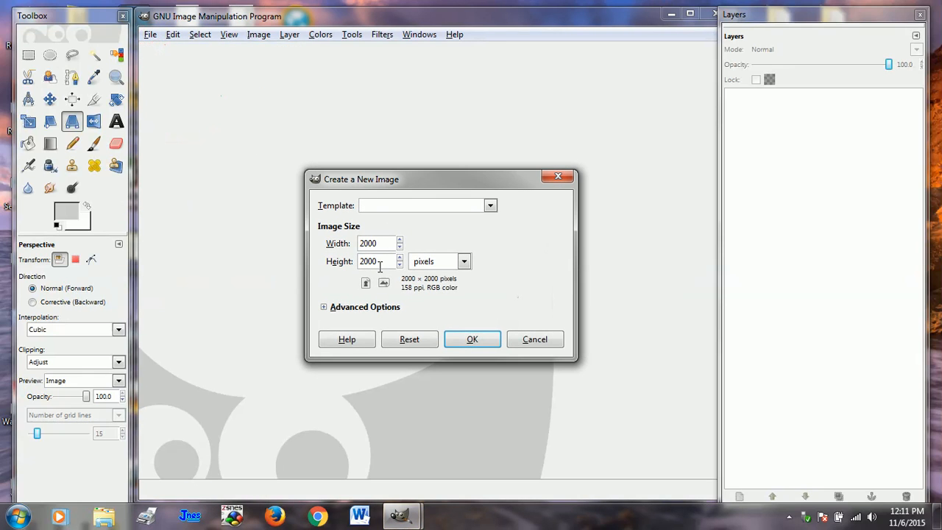
click(462, 263)
click(465, 266)
click(466, 337)
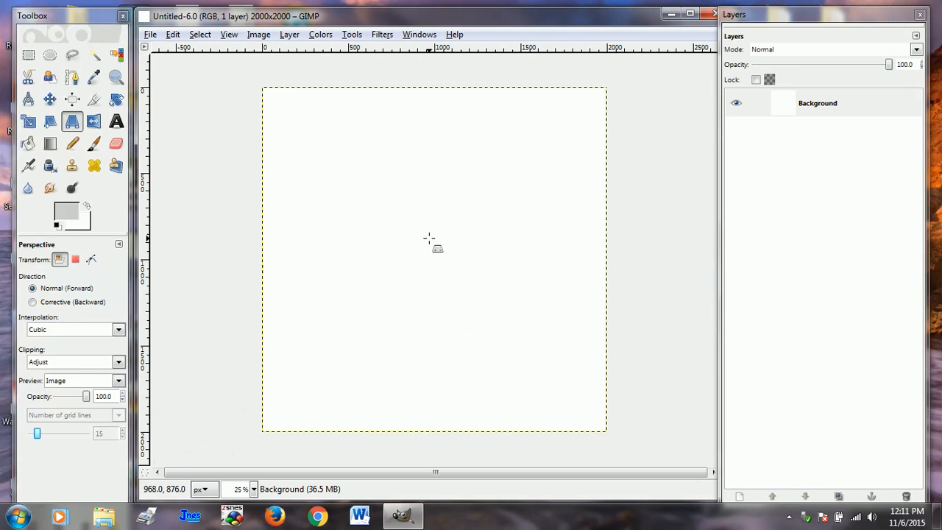
- Import Phoenix Heart_Front Cover.png as a layer and move it to the right half of the canvas, slightly below centre
click(150, 35)
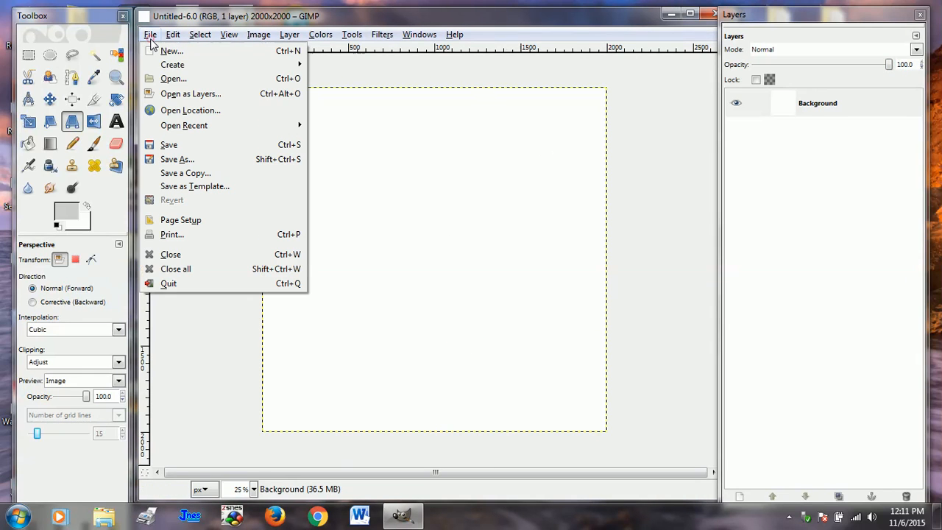
click(169, 95)
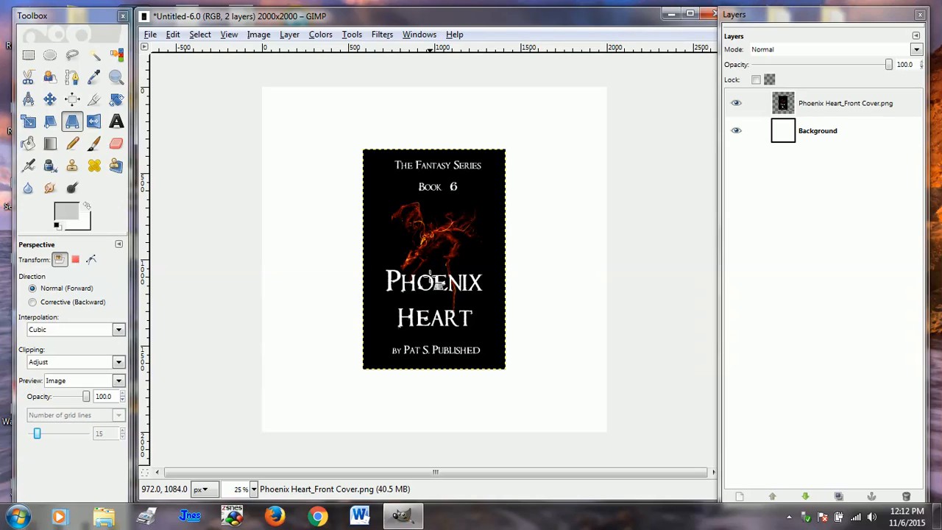
click(50, 99)
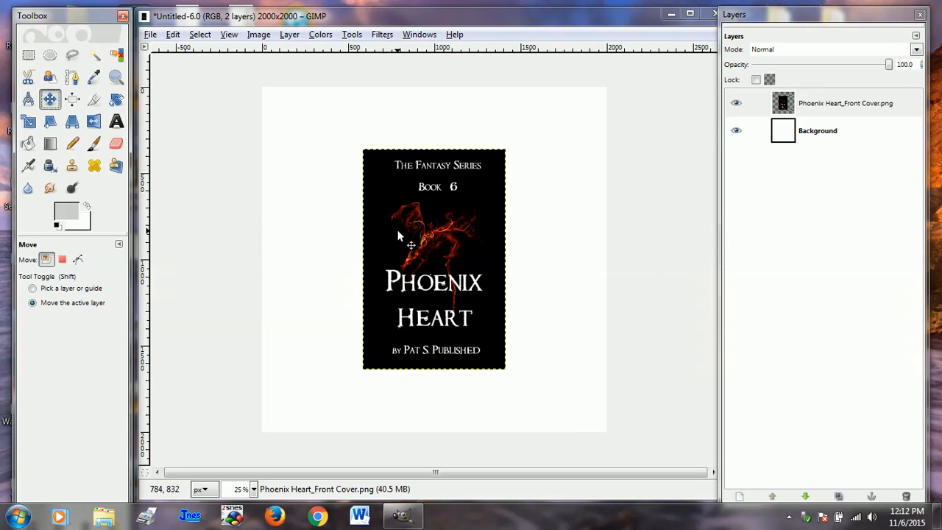
drag(398, 212, 469, 215)
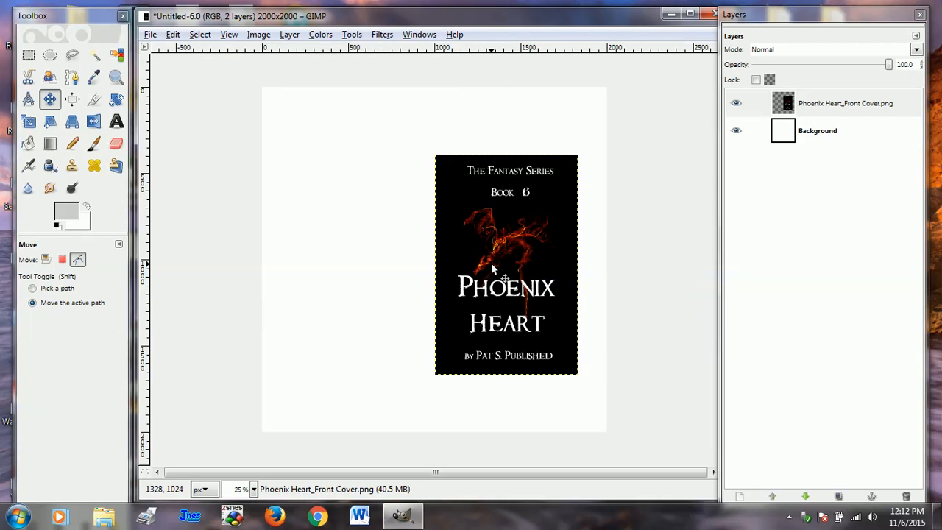
key(ctrl+z)
drag(424, 230, 498, 260)
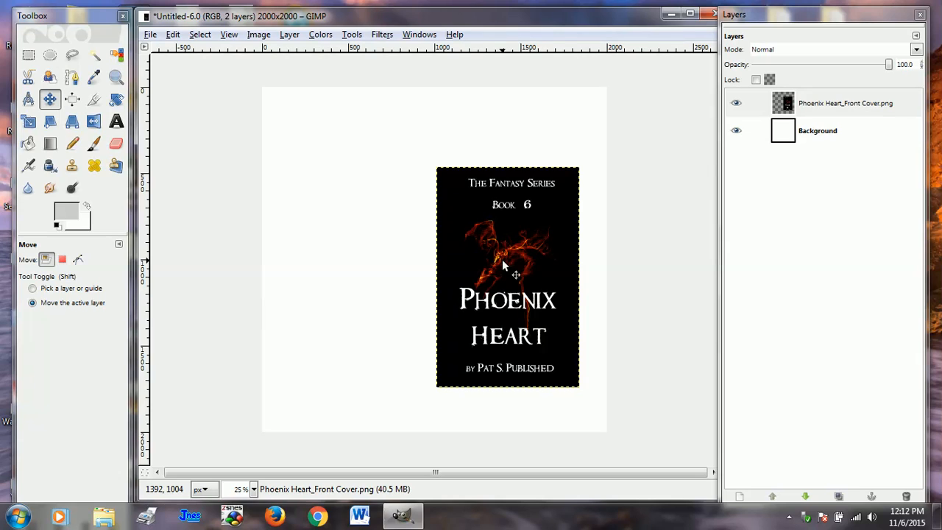
- Start a Perspective transform on the front cover layer and raise the cover's upper-right corner straight up
scroll(503, 264, up, 2)
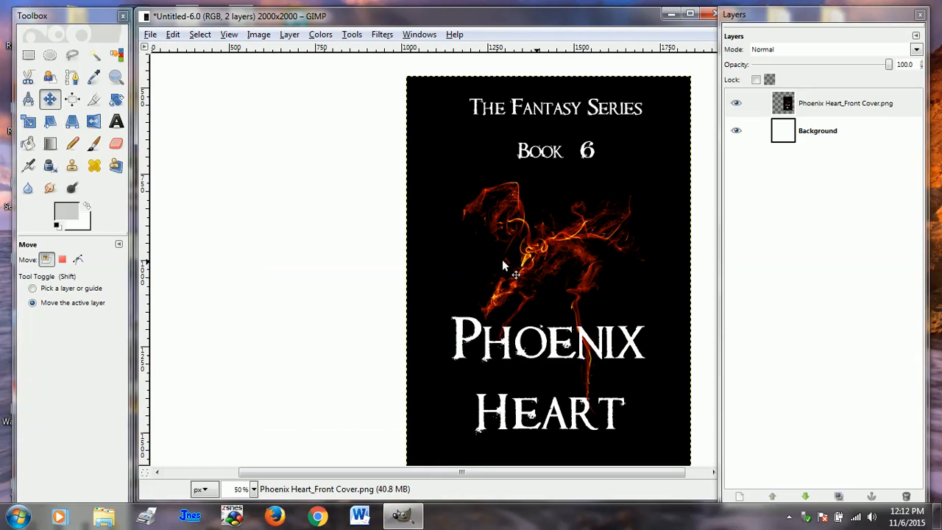
scroll(503, 263, down, 2)
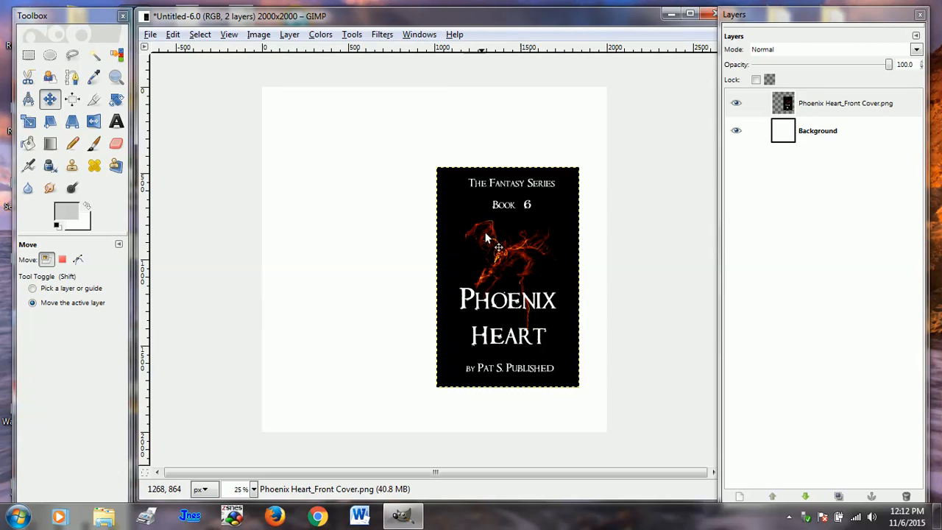
scroll(524, 220, up, 2)
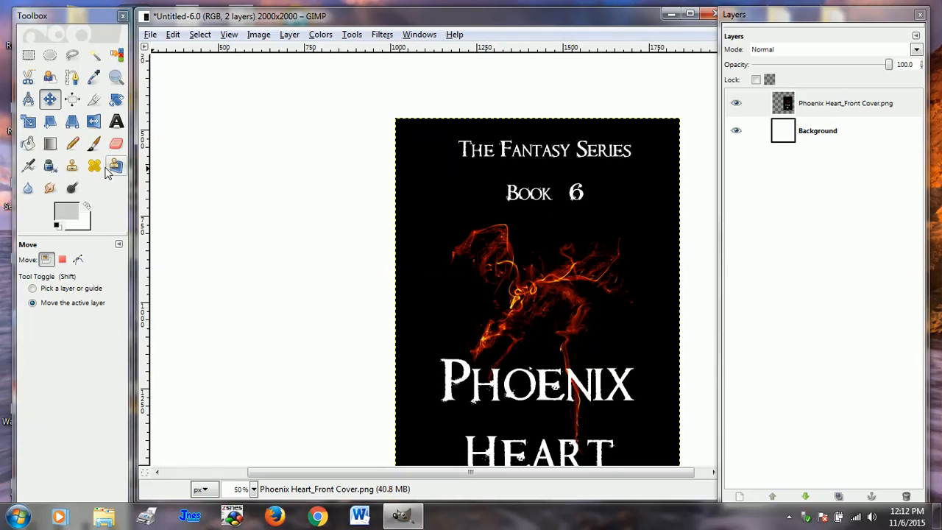
click(71, 125)
click(480, 200)
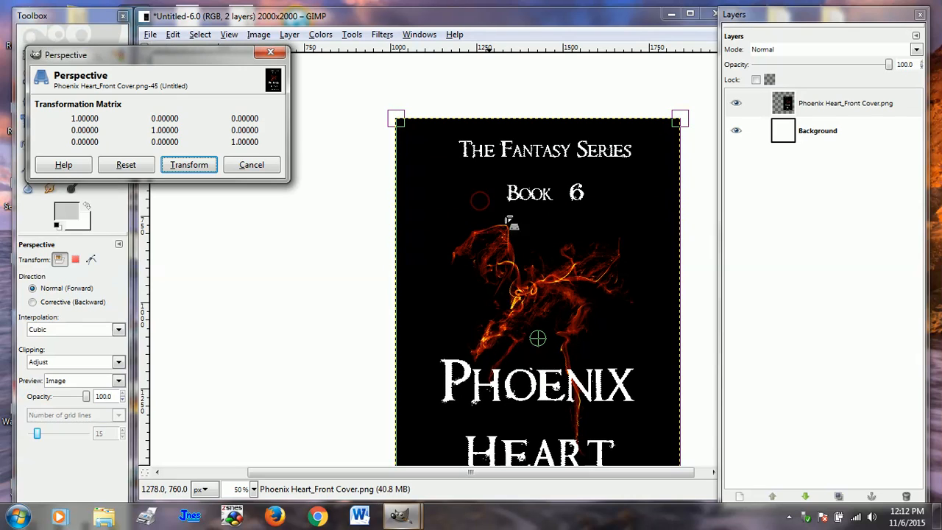
drag(210, 66, 234, 105)
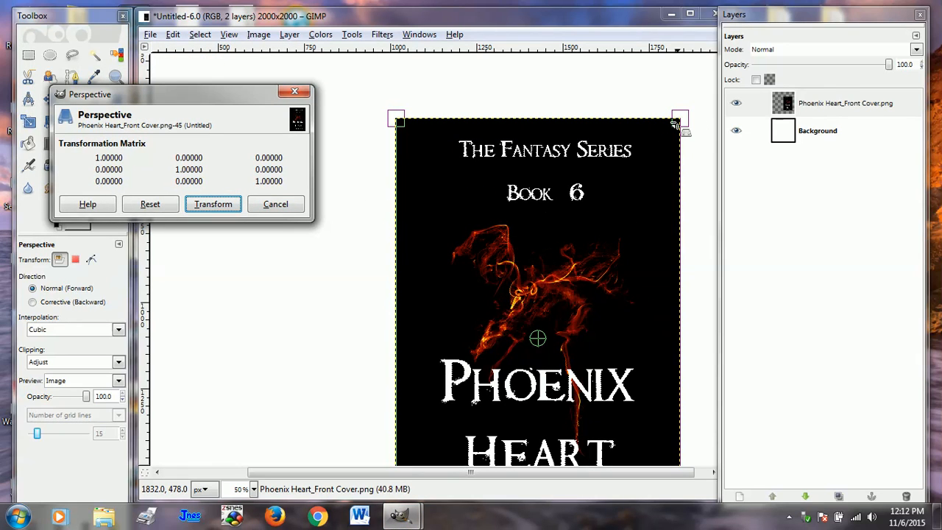
drag(675, 124, 678, 82)
- Raise the cover's lower-right corner to match, align the right corners so that edge is vertical, and apply the perspective transform
scroll(677, 83, down, 5)
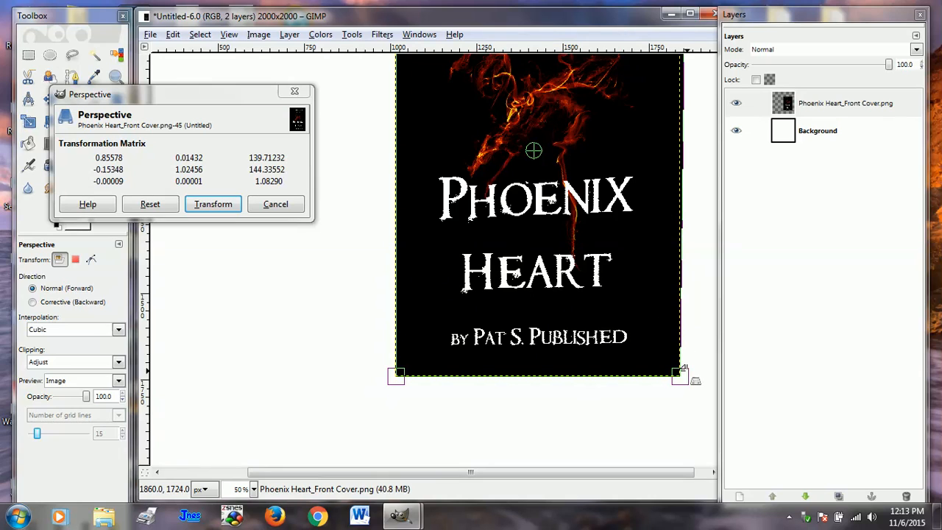
drag(679, 374, 677, 337)
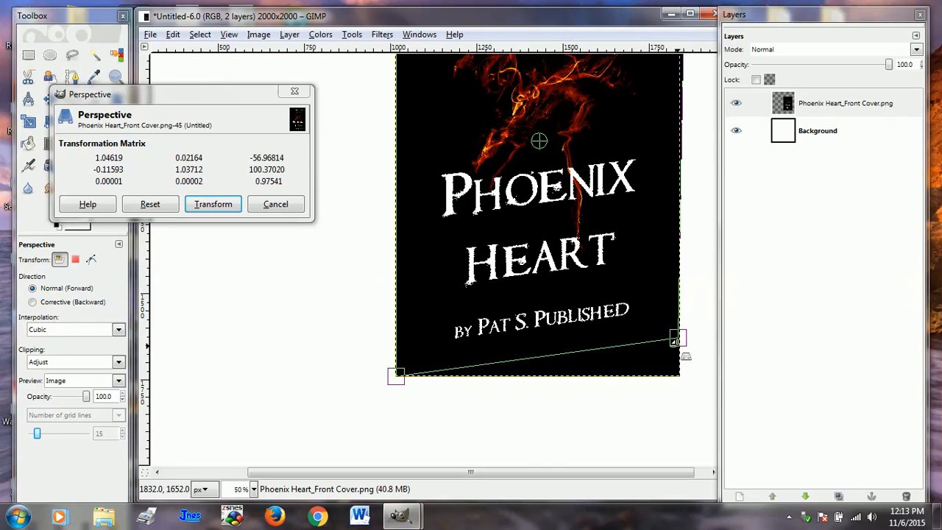
drag(675, 341, 677, 336)
scroll(665, 343, up, 5)
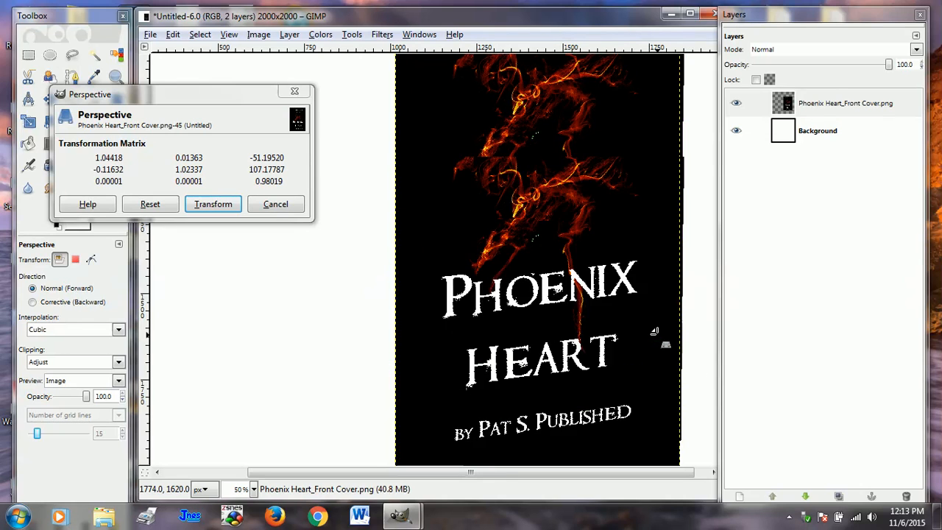
drag(683, 185, 682, 184)
scroll(604, 298, down, 5)
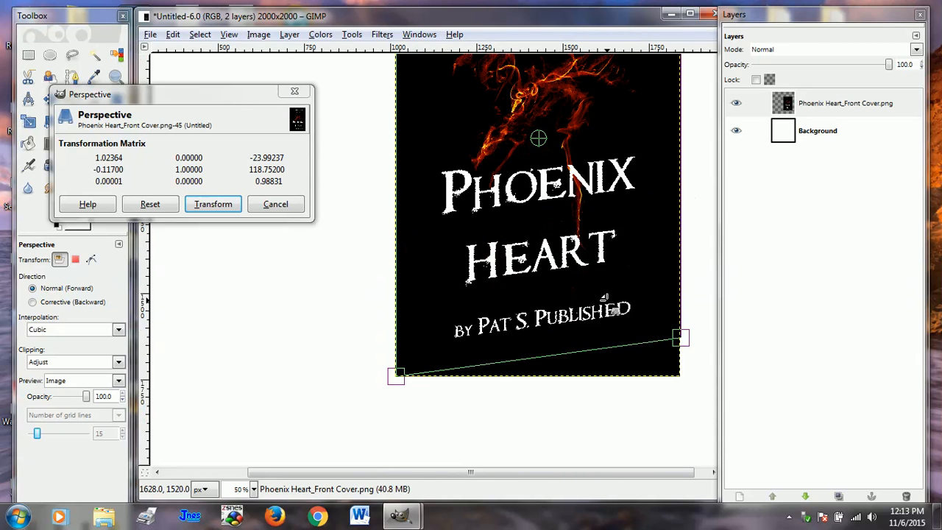
scroll(603, 297, up, 5)
click(220, 205)
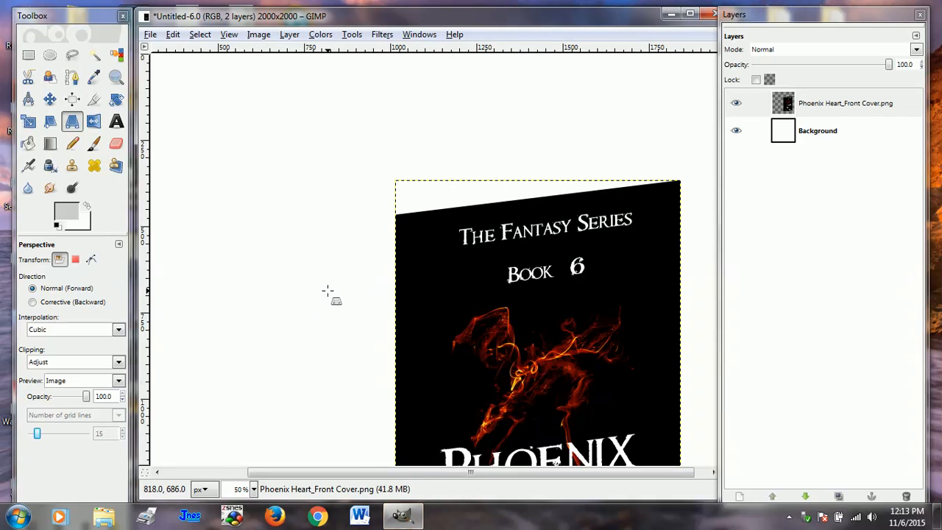
- Start the Curve Bend filter on the front cover layer and reset both the upper and lower border curves to straight lines
scroll(327, 291, down, 5)
scroll(327, 291, up, 5)
scroll(329, 290, down, 2)
scroll(330, 290, up, 2)
click(377, 35)
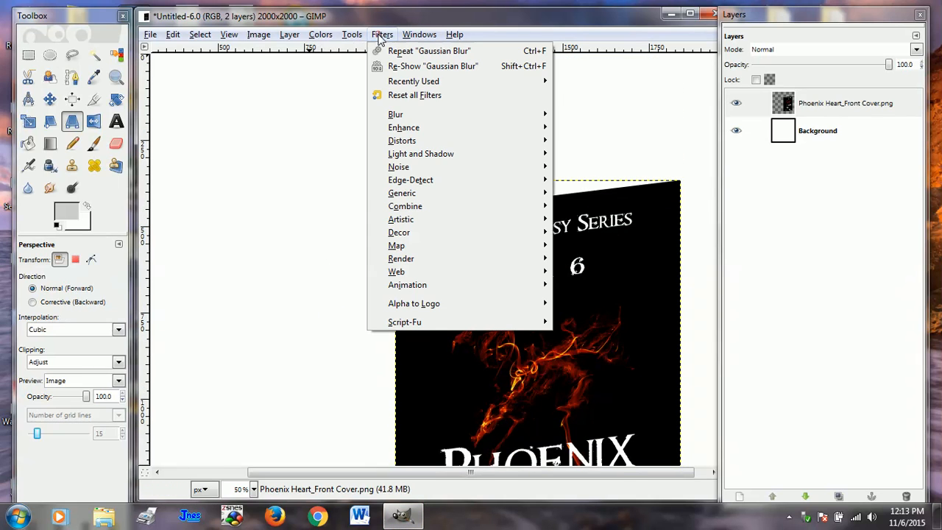
mouse_move(430, 140)
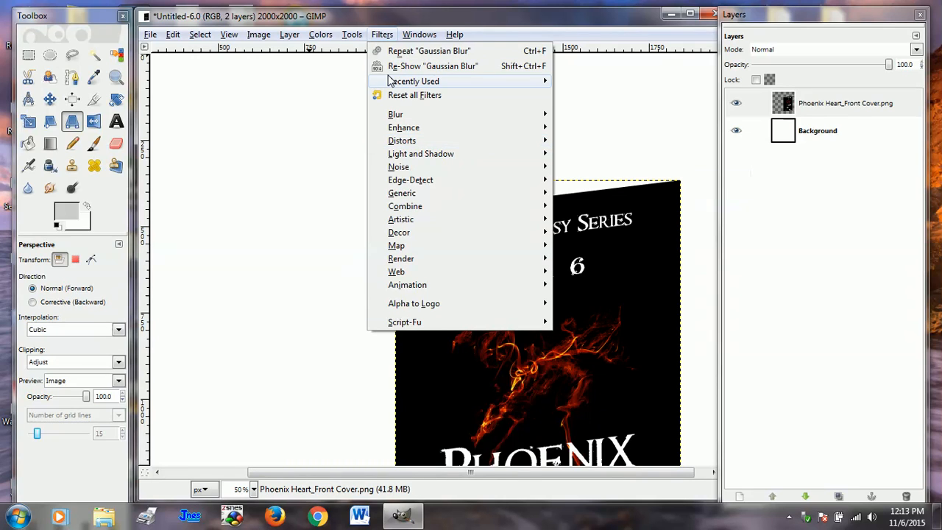
mouse_move(546, 144)
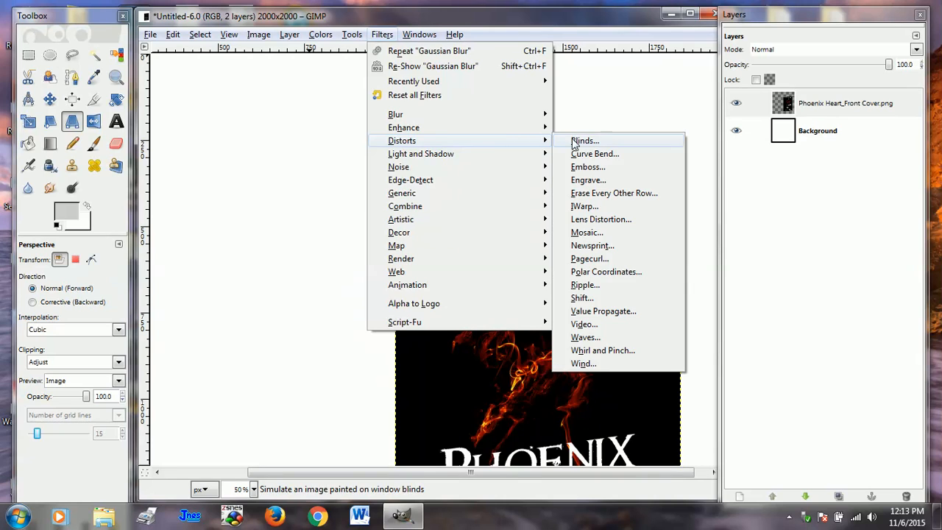
click(591, 155)
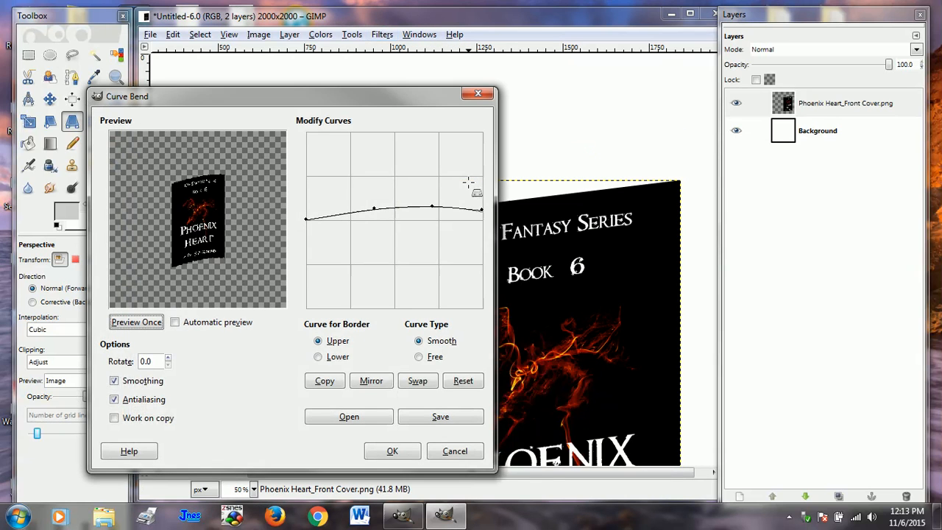
drag(376, 102, 338, 81)
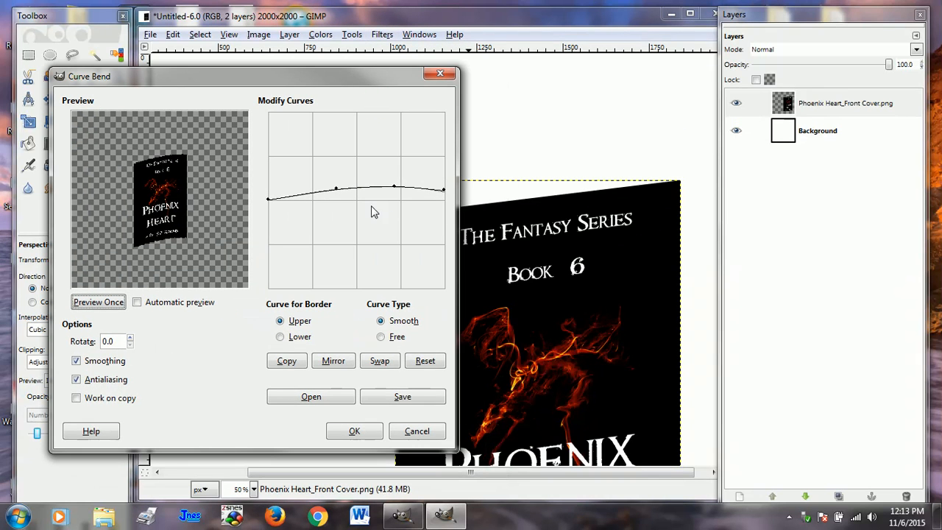
click(425, 361)
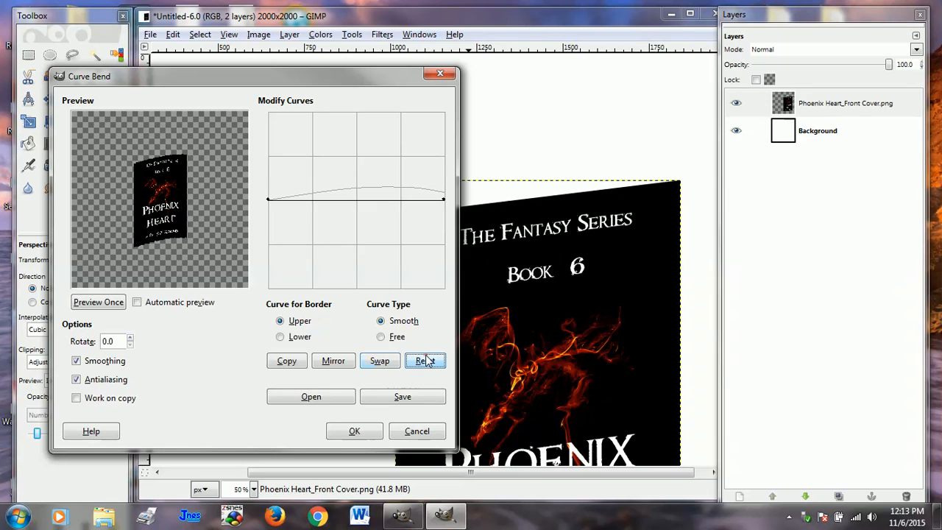
click(280, 336)
click(425, 360)
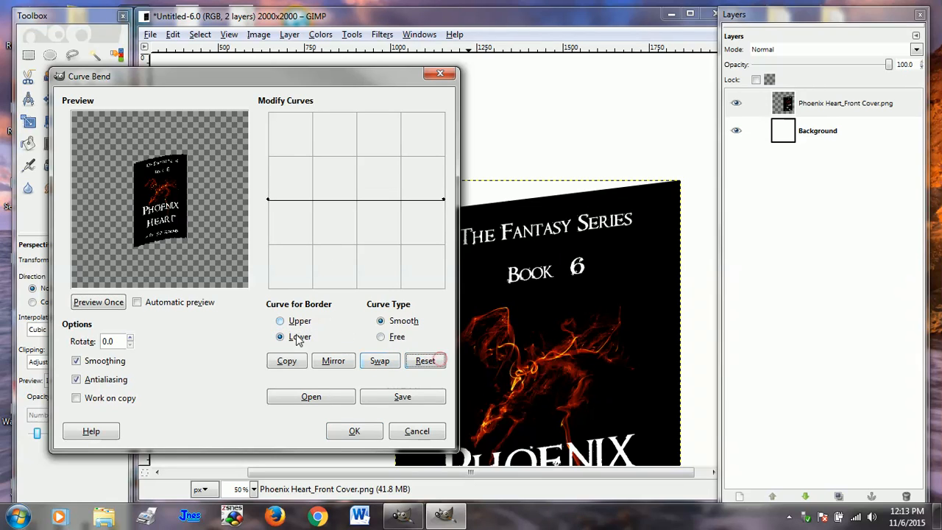
click(280, 321)
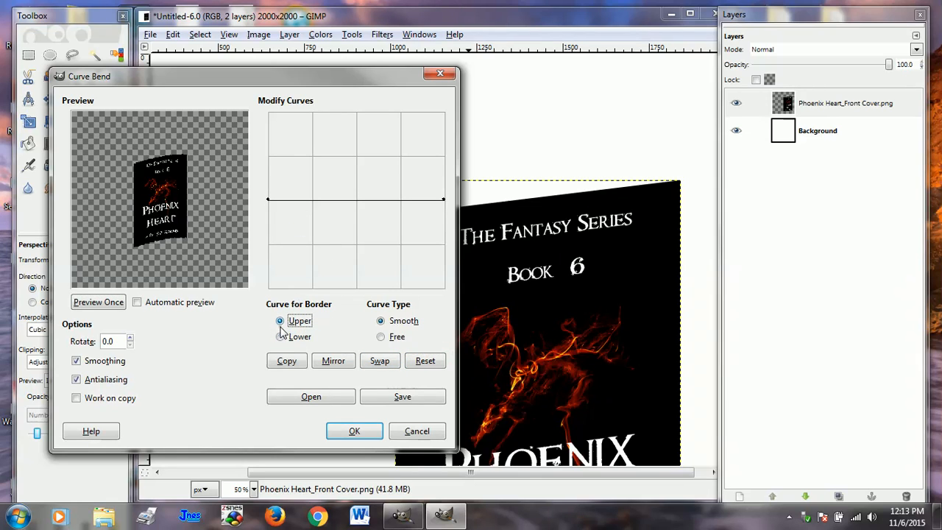
- Enable automatic preview and bend the upper border curve gently upward with two points, near one third and three quarters of its length
click(137, 303)
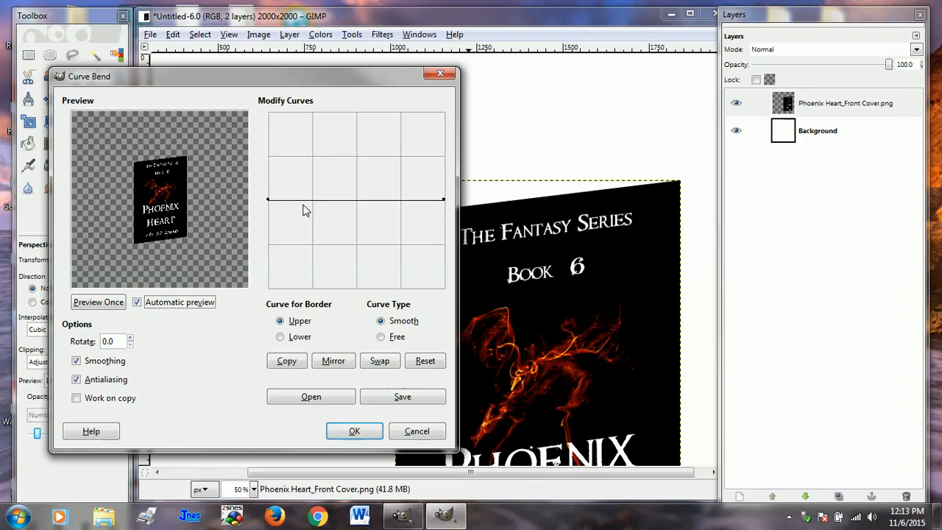
drag(328, 200, 339, 191)
drag(394, 199, 396, 192)
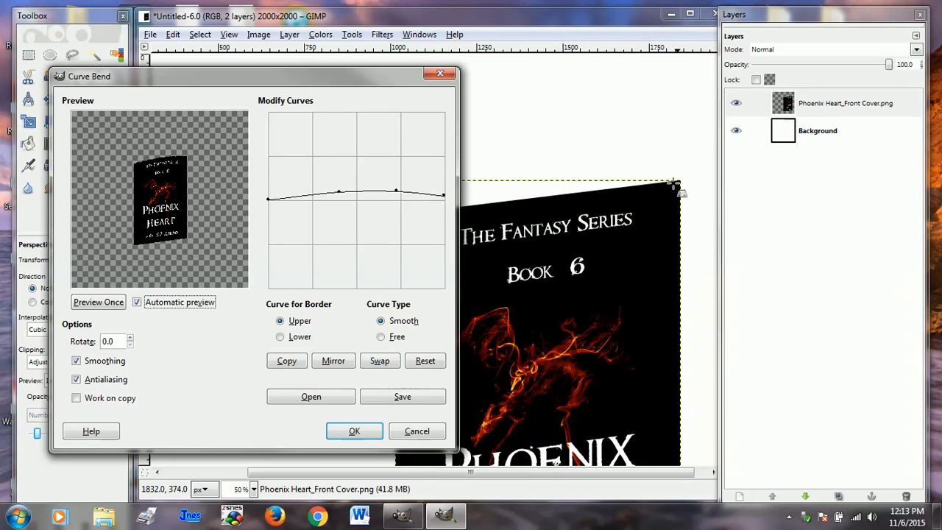
- Bend the lower border curve gently upward to match the upper one, raise its right endpoint slightly, and apply the Curve Bend filter
click(281, 337)
click(336, 197)
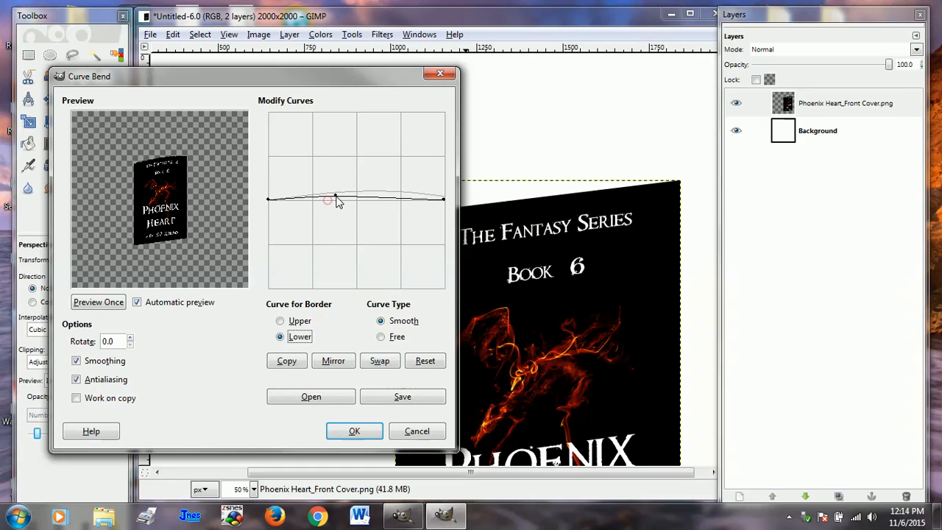
drag(336, 196, 402, 191)
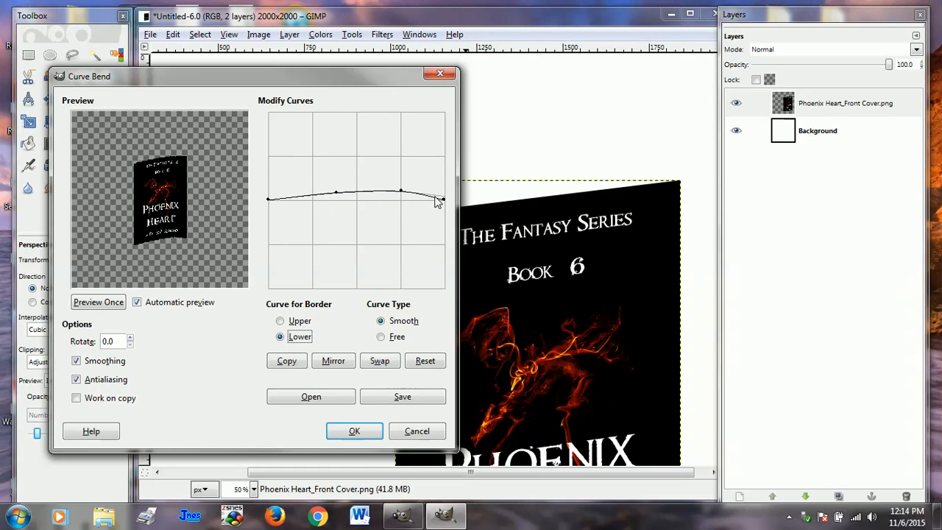
click(443, 198)
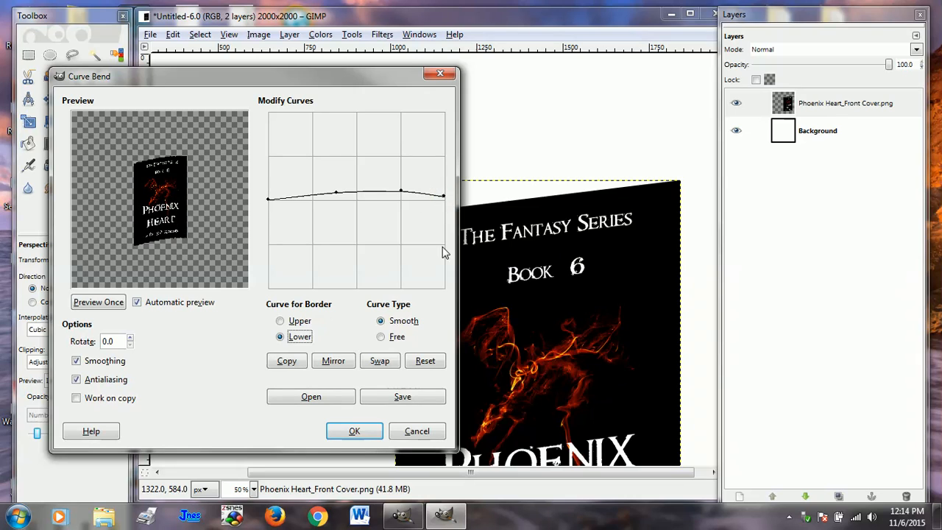
click(346, 434)
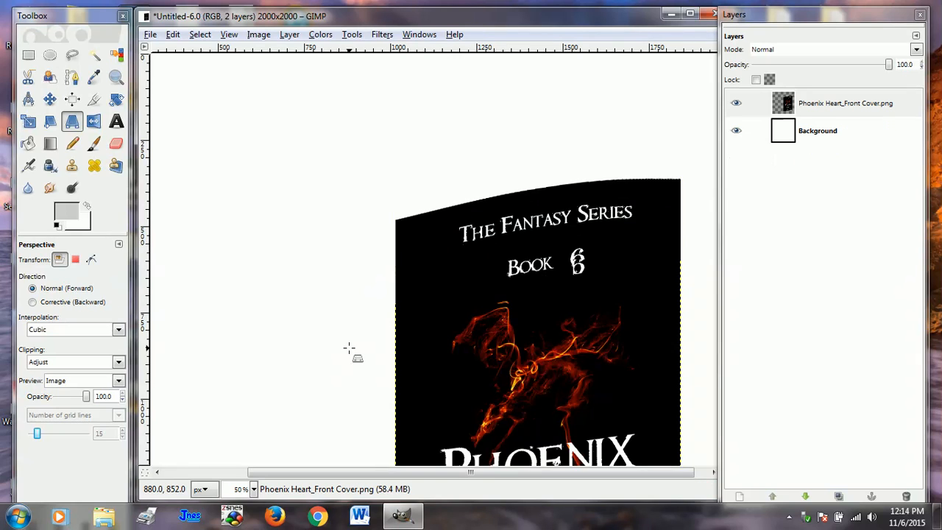
- Examine the curved front cover from its upper edge down to its lower edge
scroll(312, 383, down, 5)
scroll(316, 386, up, 4)
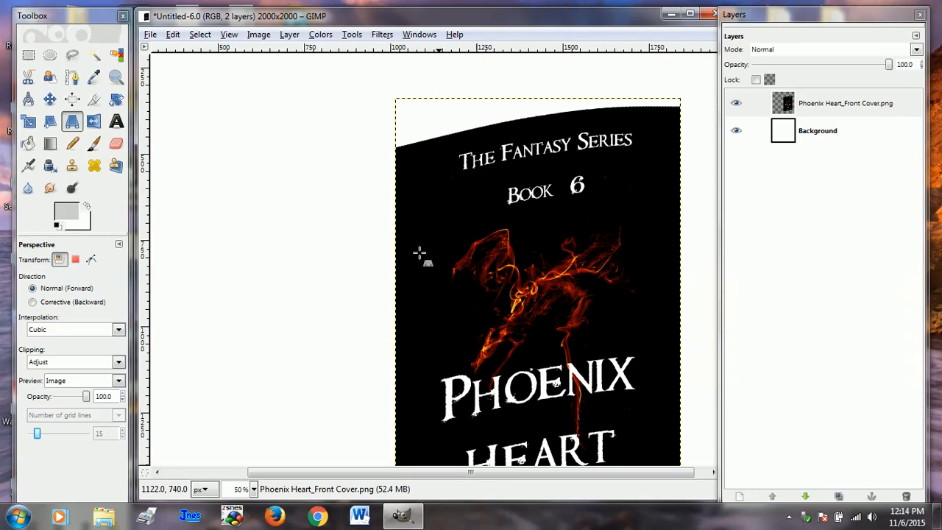
scroll(567, 266, down, 3)
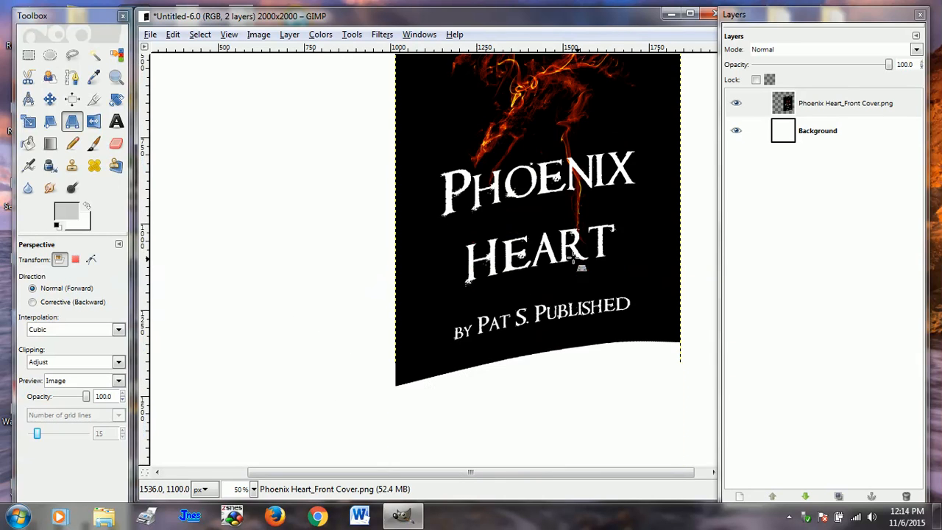
scroll(600, 270, up, 2)
scroll(614, 273, up, 2)
scroll(614, 273, down, 2)
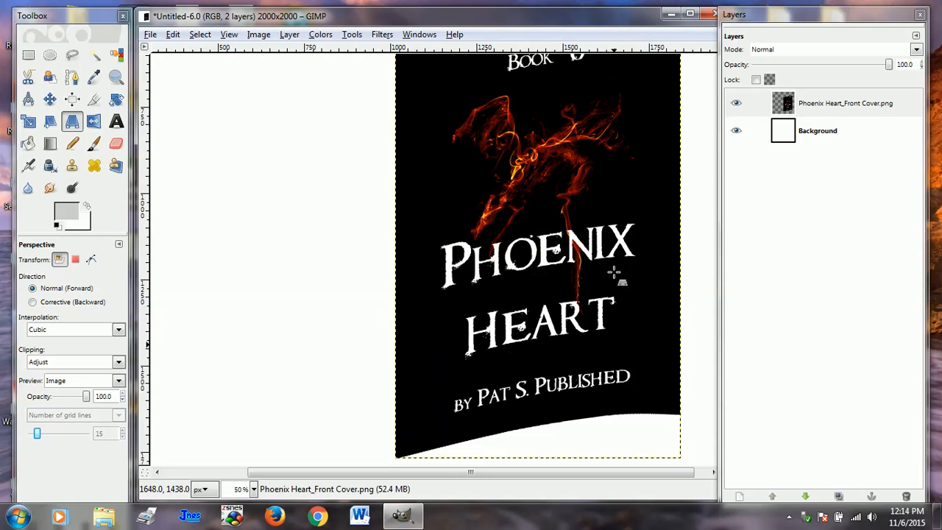
scroll(614, 272, up, 4)
scroll(614, 272, down, 2)
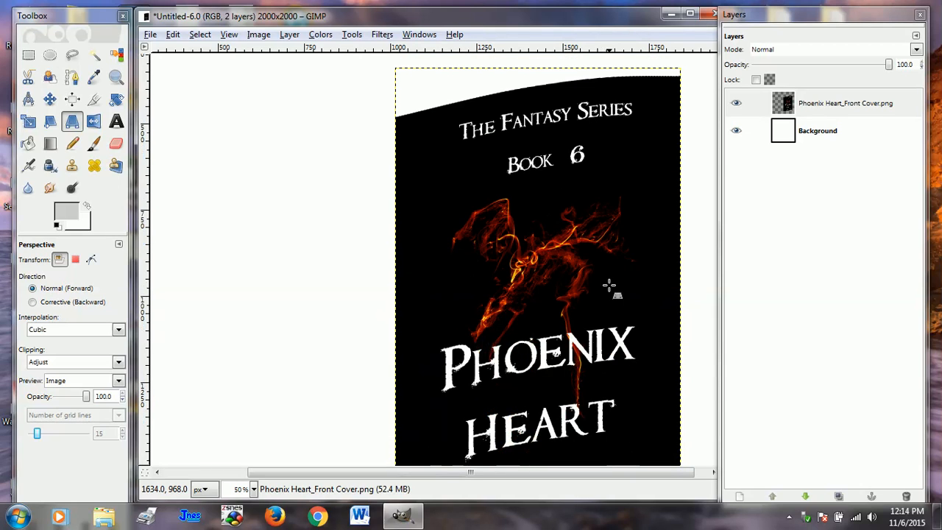
- Switch to the Move tool and add the Phoenix Heart_Spine.png image to the document as a new layer
click(49, 98)
click(505, 177)
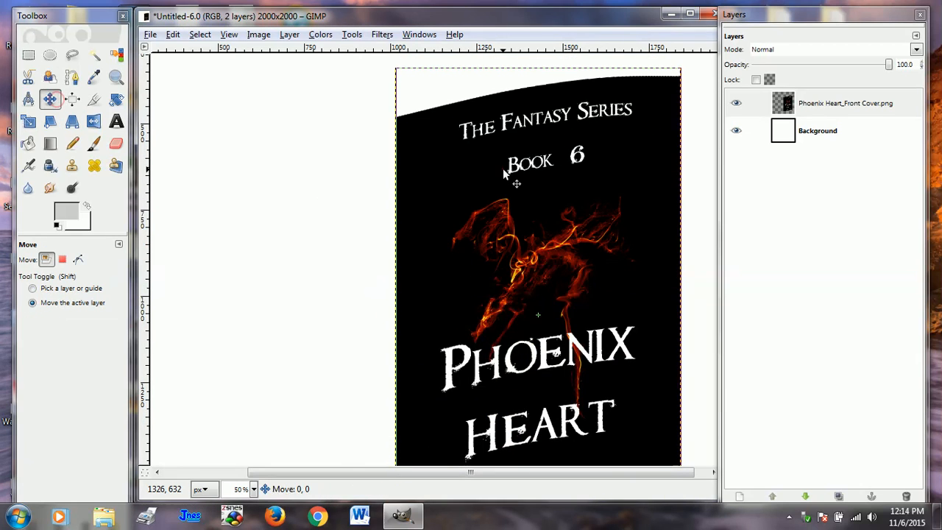
scroll(505, 171, down, 1)
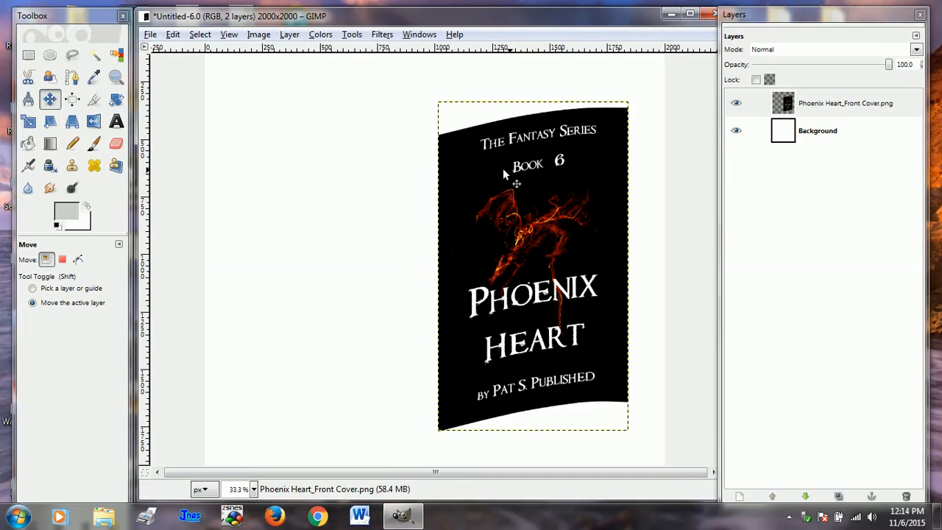
click(150, 34)
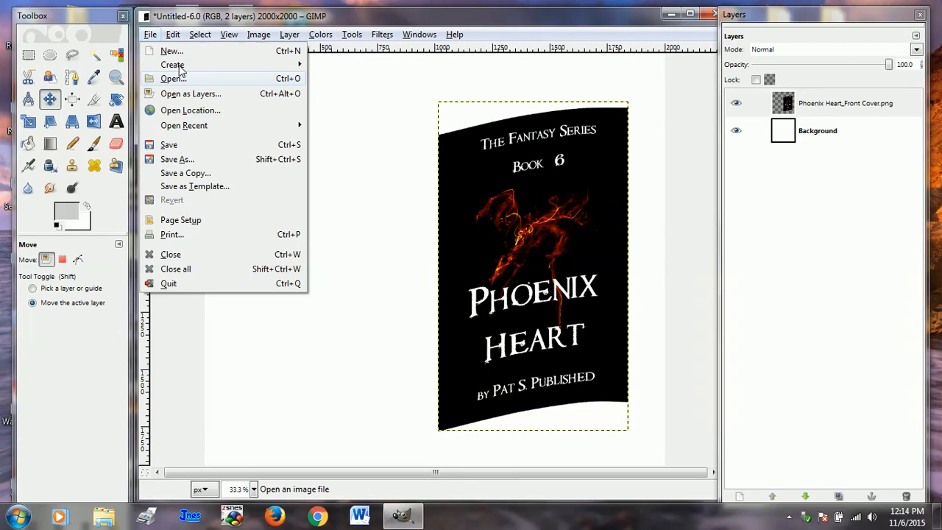
click(189, 95)
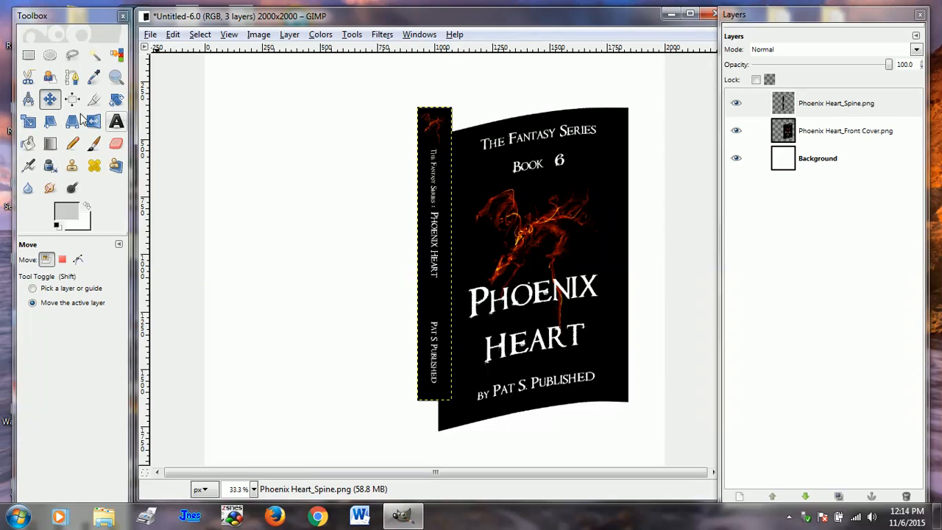
- Move the spine layer flush against the front cover's left edge, with the adjoining upper corners aligned
drag(437, 146, 422, 174)
scroll(422, 174, up, 4)
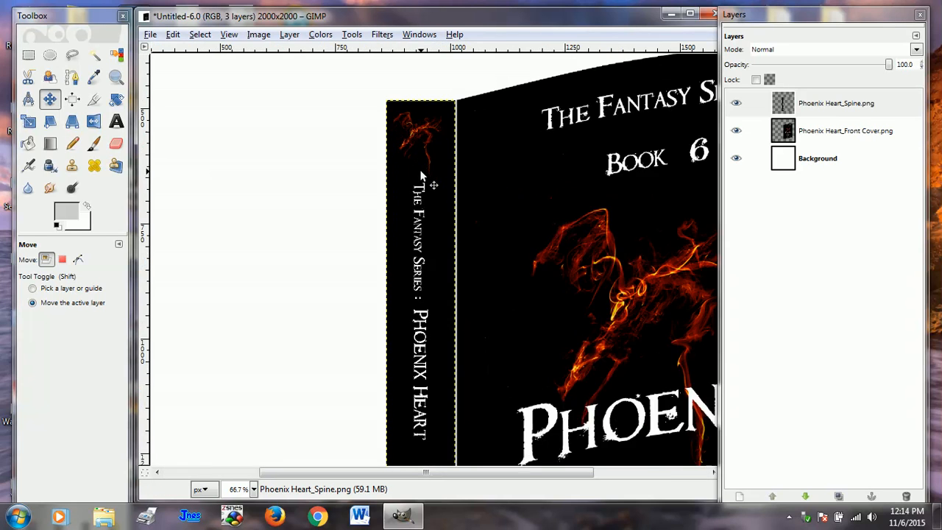
drag(443, 163, 447, 156)
- Start a Perspective transform on the spine, lower its lower-right corner to the cover's corner, and raise its lower-left corner
scroll(470, 218, down, 10)
scroll(478, 236, down, 6)
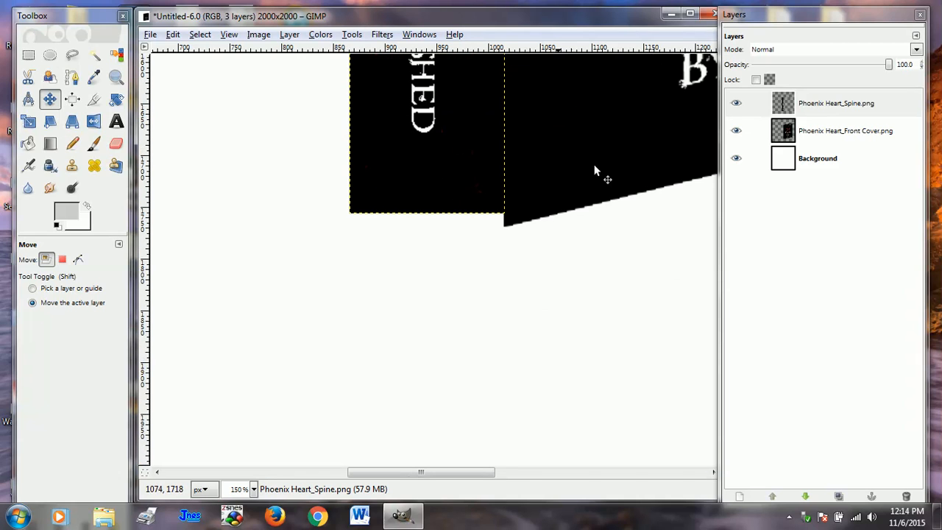
scroll(569, 214, up, 5)
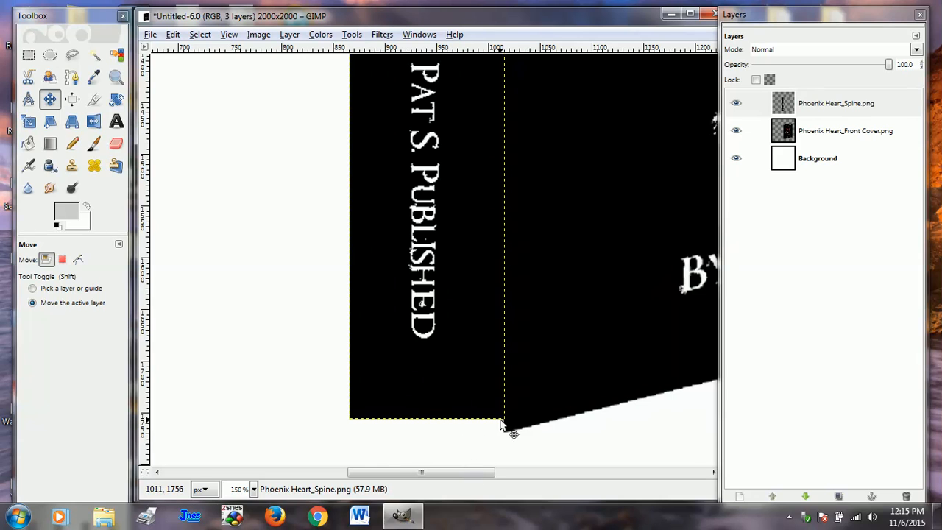
click(72, 123)
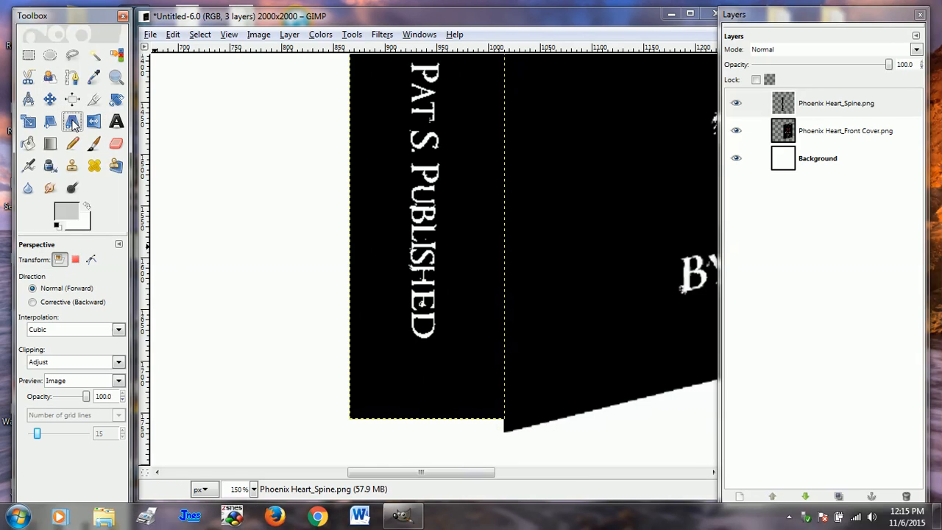
click(435, 350)
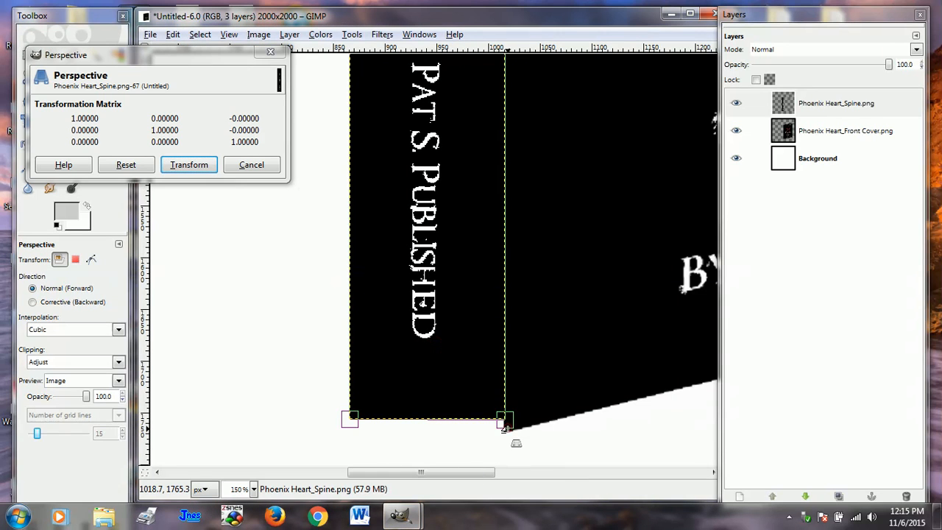
drag(505, 423, 502, 438)
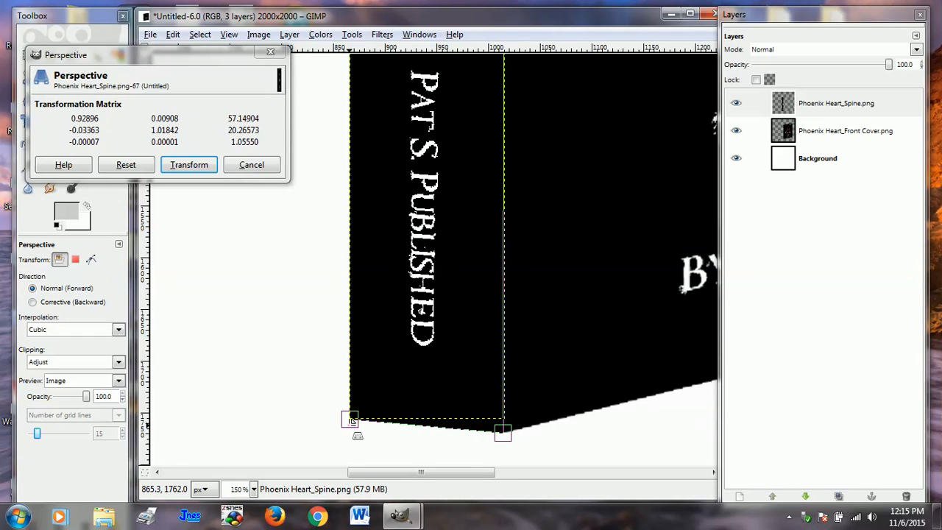
drag(352, 420, 353, 399)
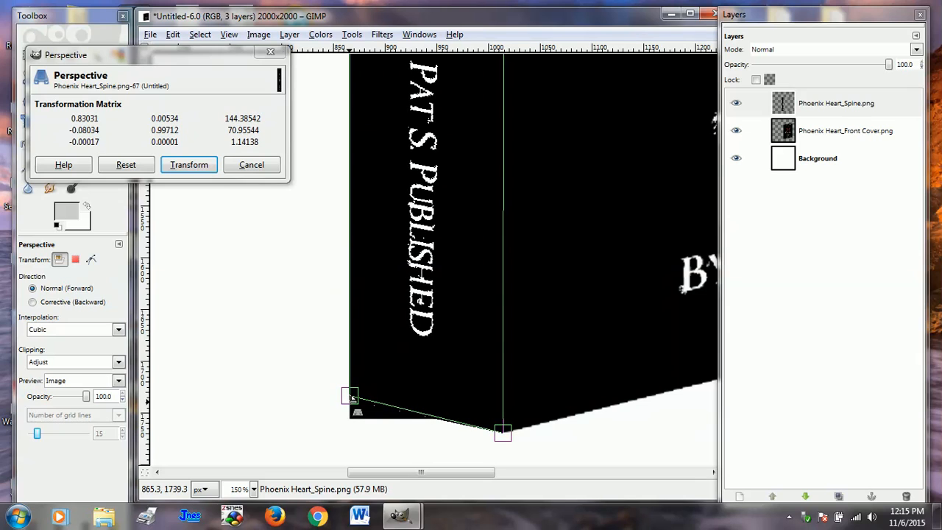
- Raise the spine's upper-left corner straight up so the upper edge slants toward the cover, and apply the perspective transform
scroll(338, 299, up, 8)
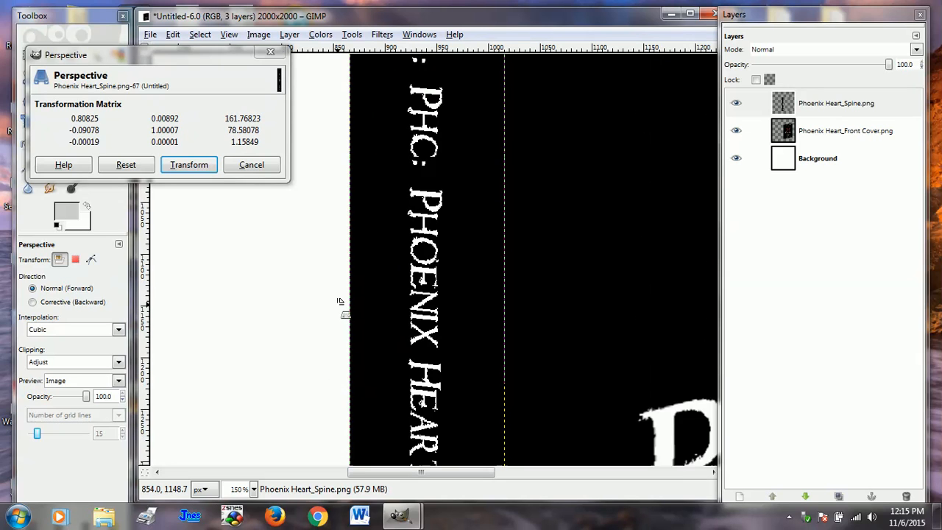
scroll(340, 301, up, 10)
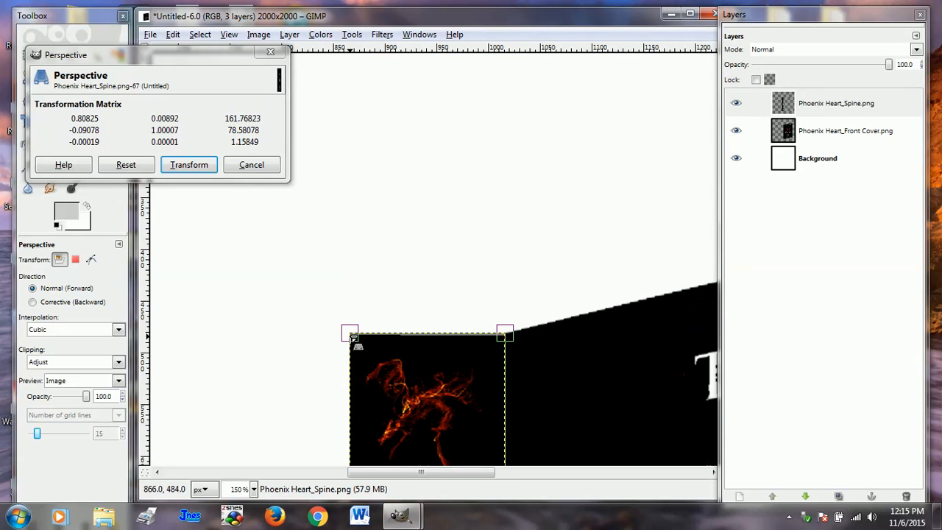
drag(353, 339, 352, 297)
scroll(338, 346, down, 10)
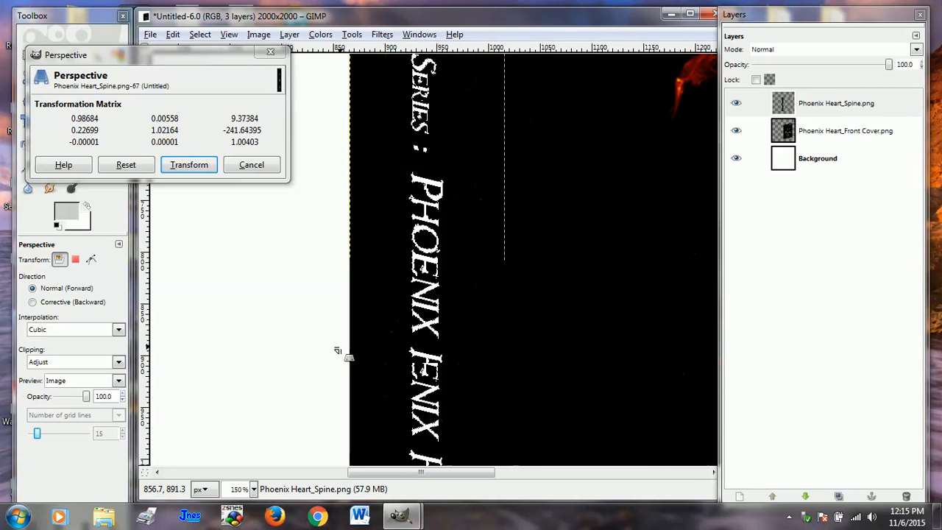
scroll(337, 351, down, 15)
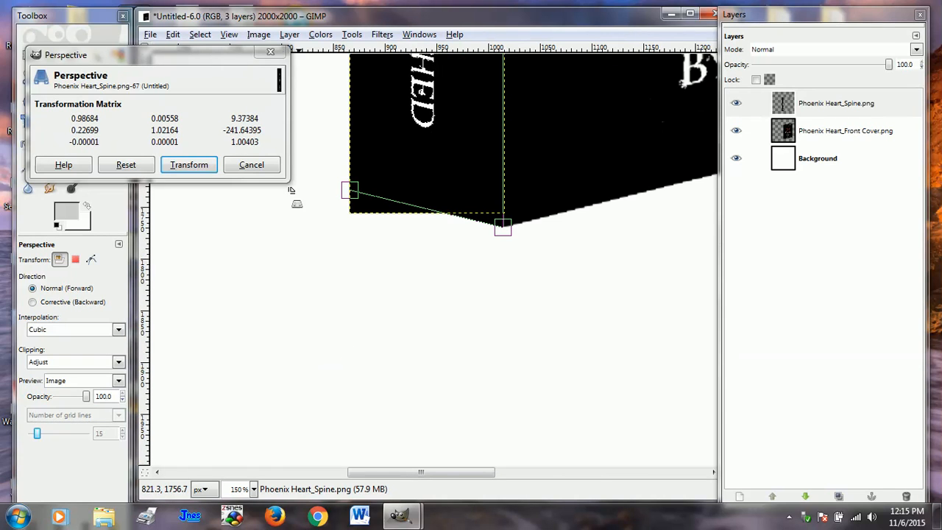
click(180, 170)
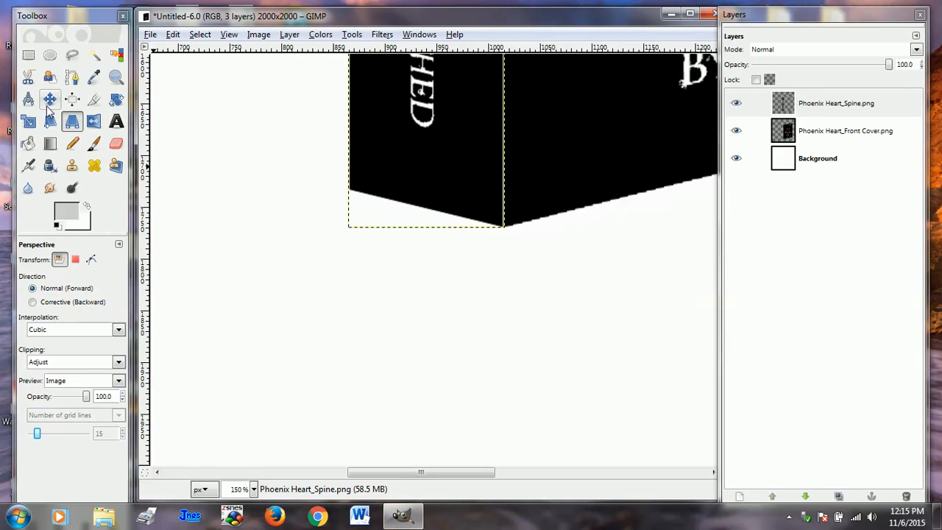
- Examine the seam between the spine and front cover, selecting the Background layer to clear the spine's outline
click(50, 100)
click(419, 157)
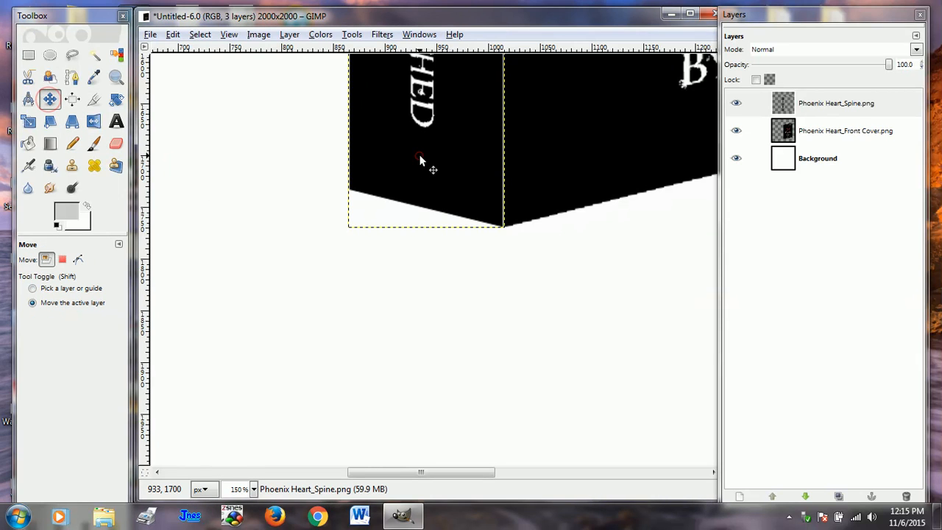
scroll(472, 200, down, 4)
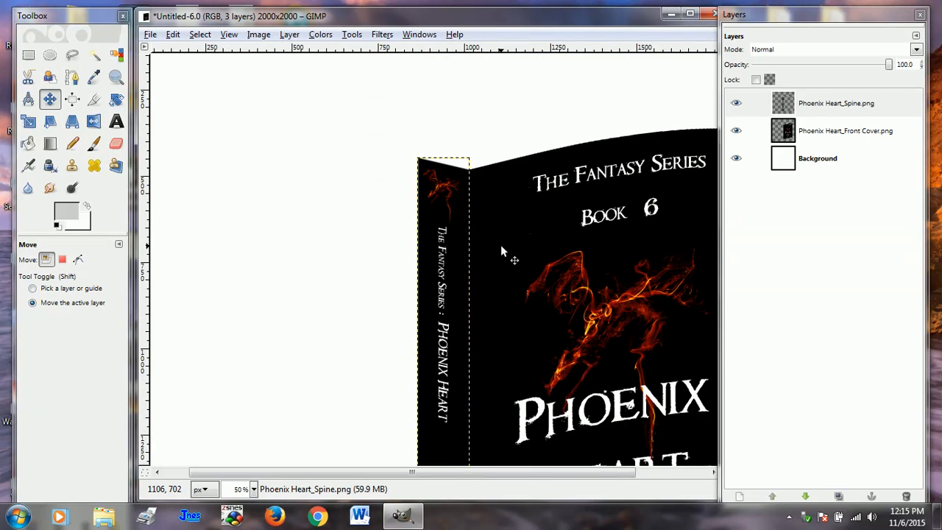
scroll(500, 245, up, 1)
scroll(501, 251, down, 1)
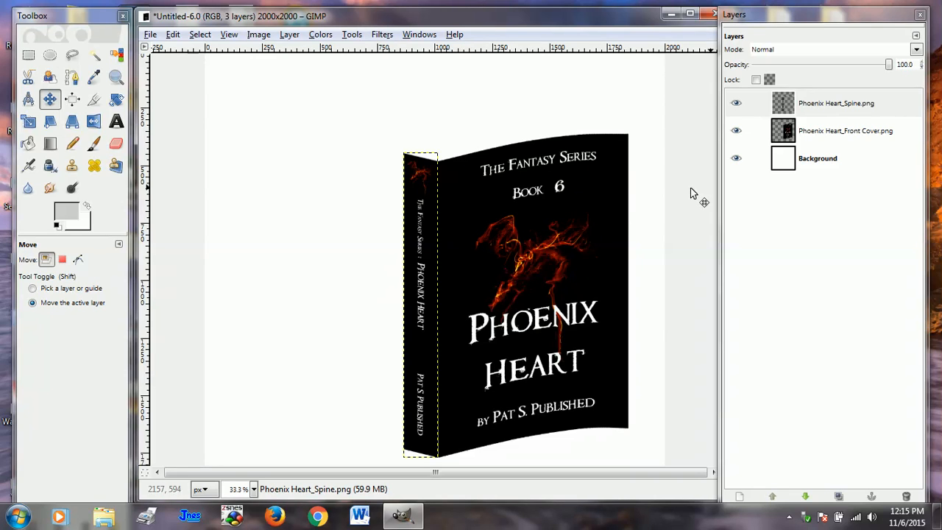
click(845, 160)
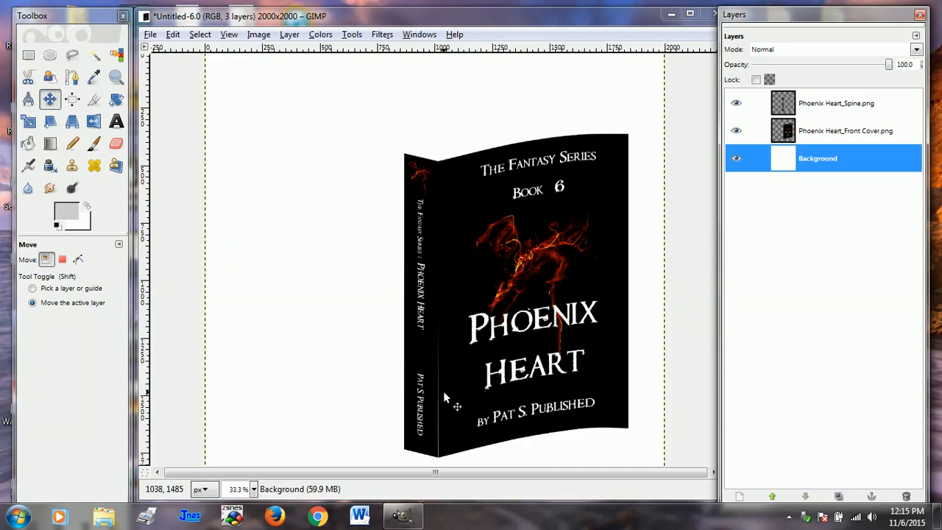
- Start a Perspective transform on the spine layer and nudge its lower-right corner slightly over the front cover's lower corner
click(837, 107)
scroll(476, 280, down, 1)
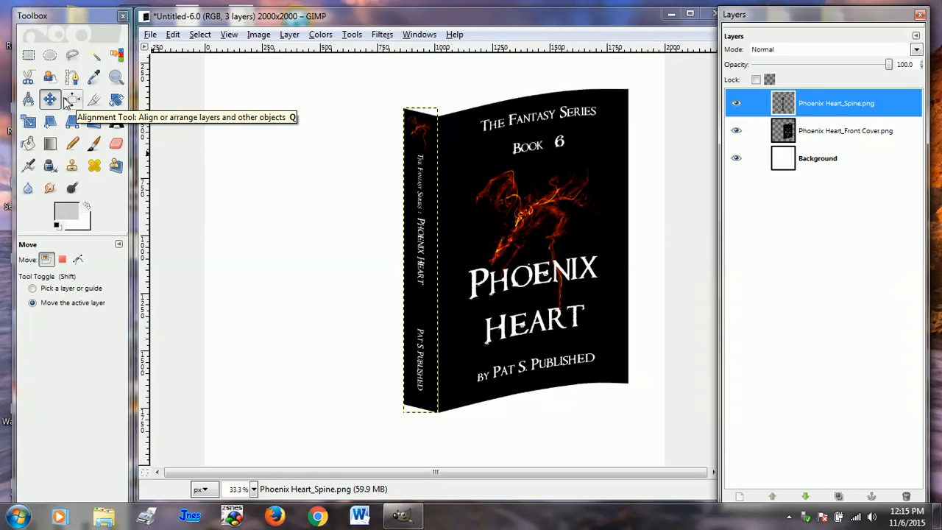
click(72, 121)
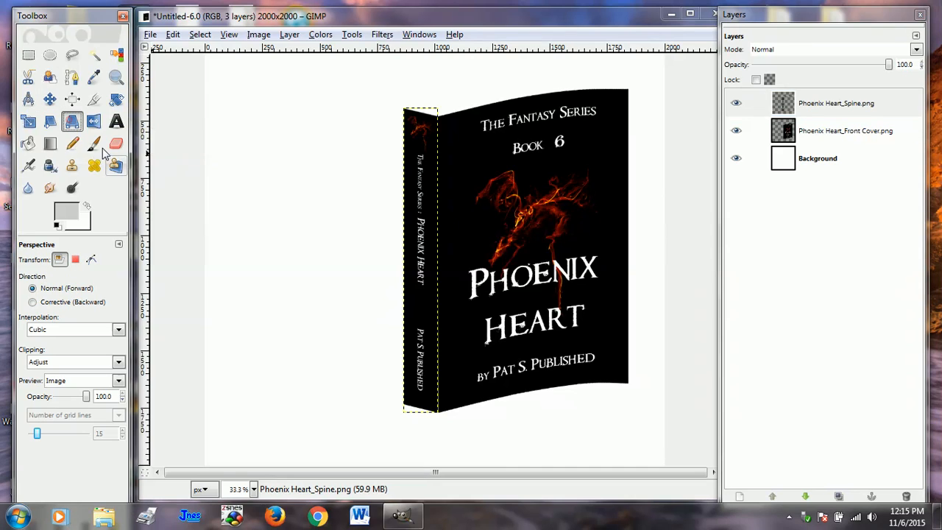
click(409, 331)
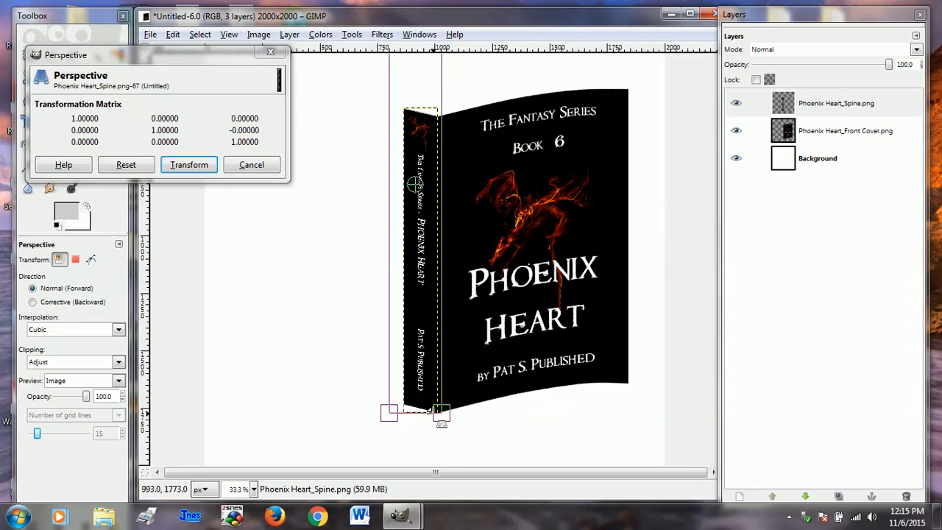
scroll(439, 413, up, 1)
scroll(442, 413, up, 3)
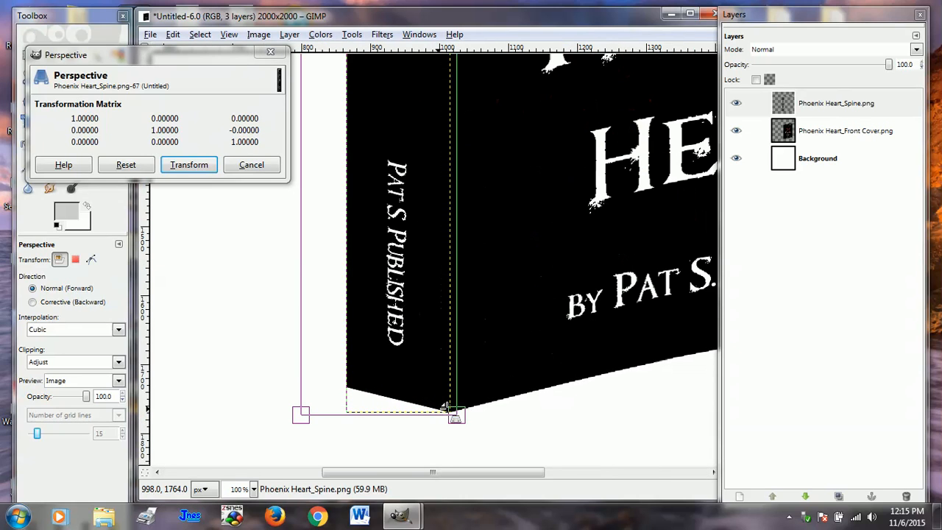
scroll(447, 414, up, 1)
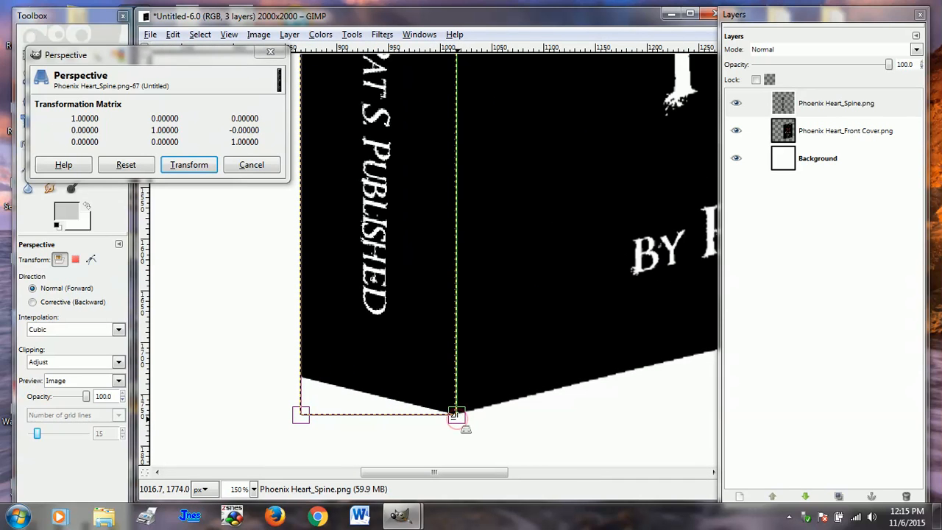
drag(453, 416, 458, 413)
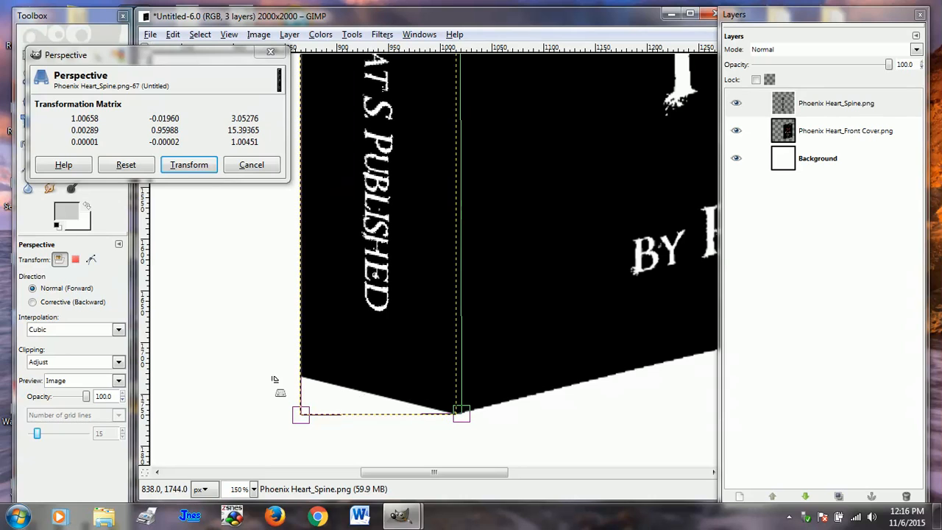
- Raise the spine's lower-left corner slightly, apply the perspective transform, and check the seam with the Background layer selected
drag(303, 416, 304, 412)
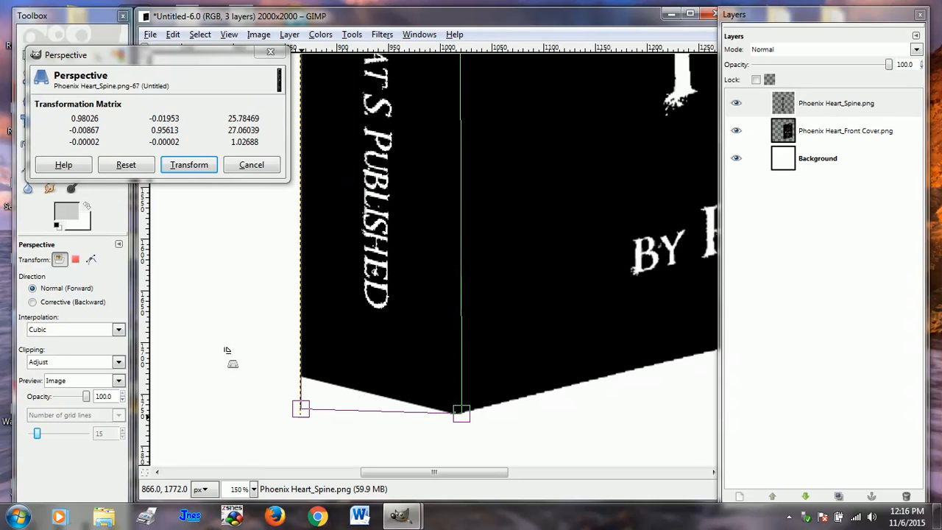
click(184, 170)
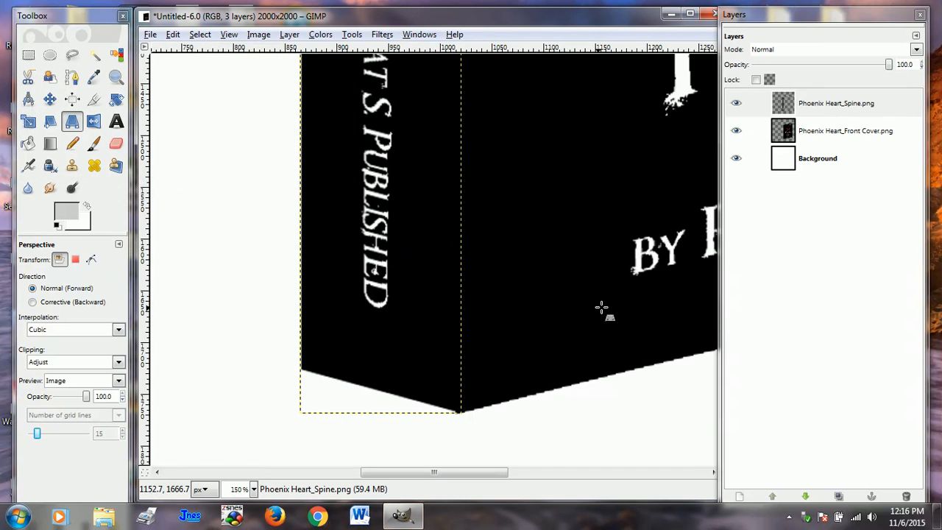
click(835, 163)
scroll(576, 320, up, 10)
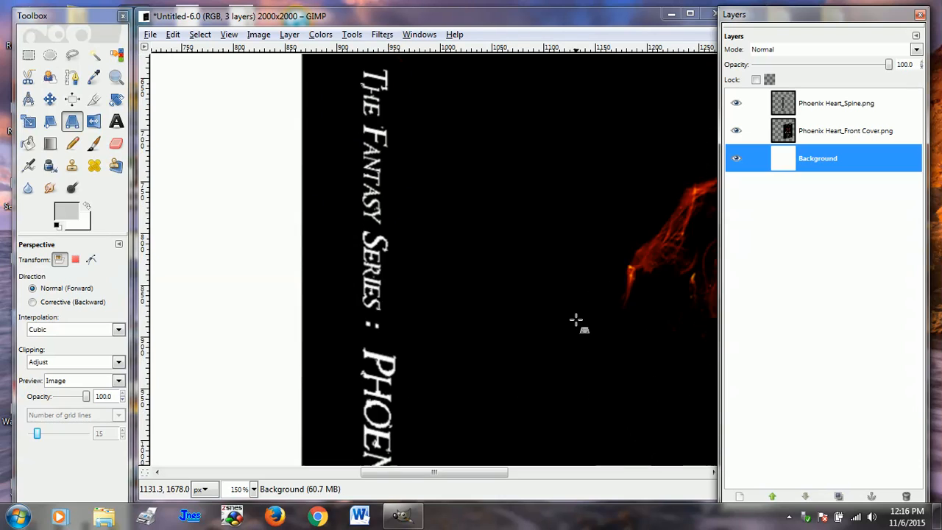
scroll(576, 319, down, 3)
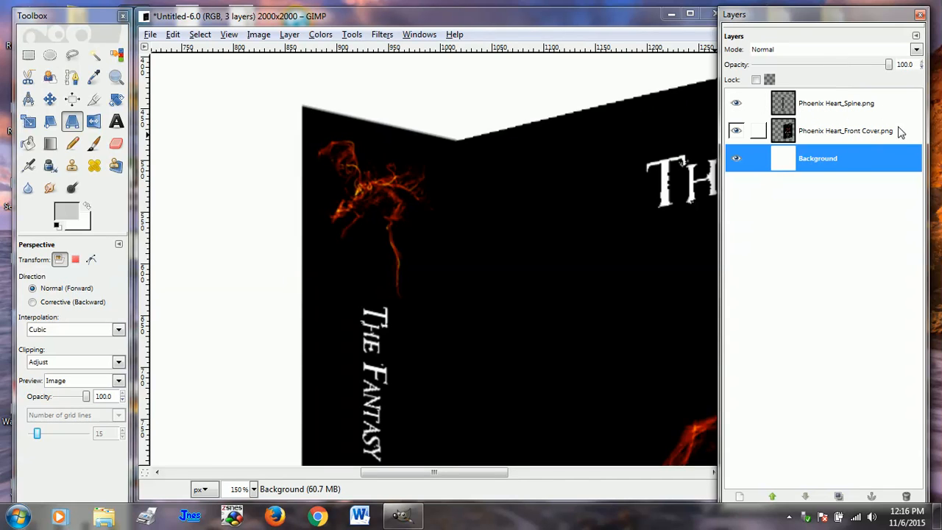
- Rename the Phoenix Heart_Front Cover.png layer as Front Cover
right_click(846, 138)
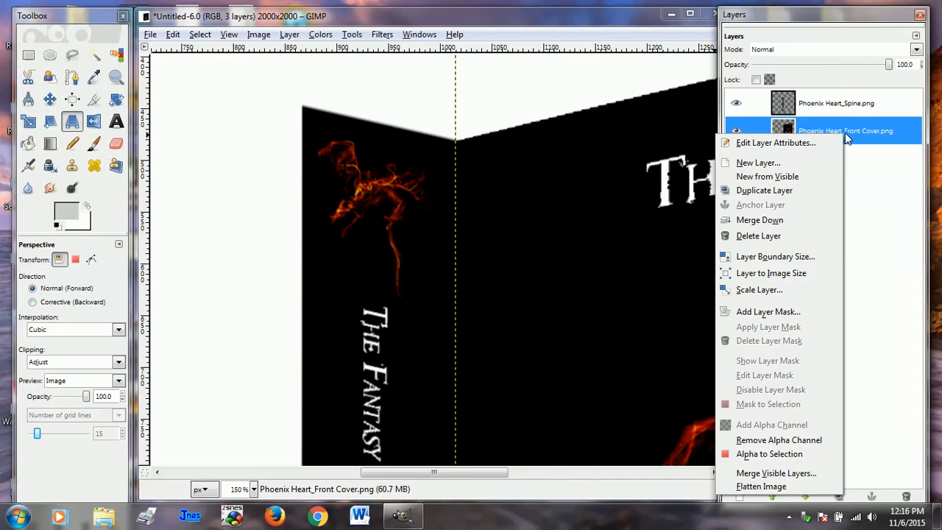
click(792, 149)
drag(140, 18, 649, 94)
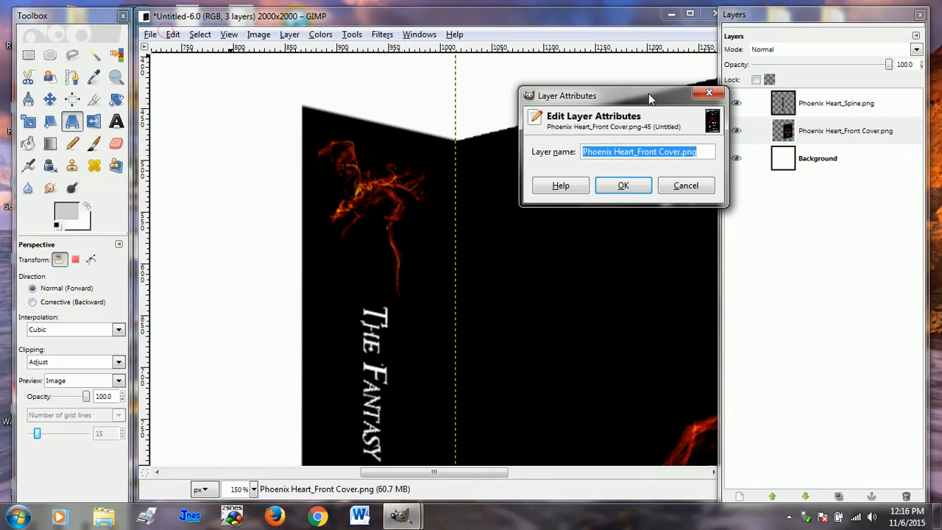
click(659, 152)
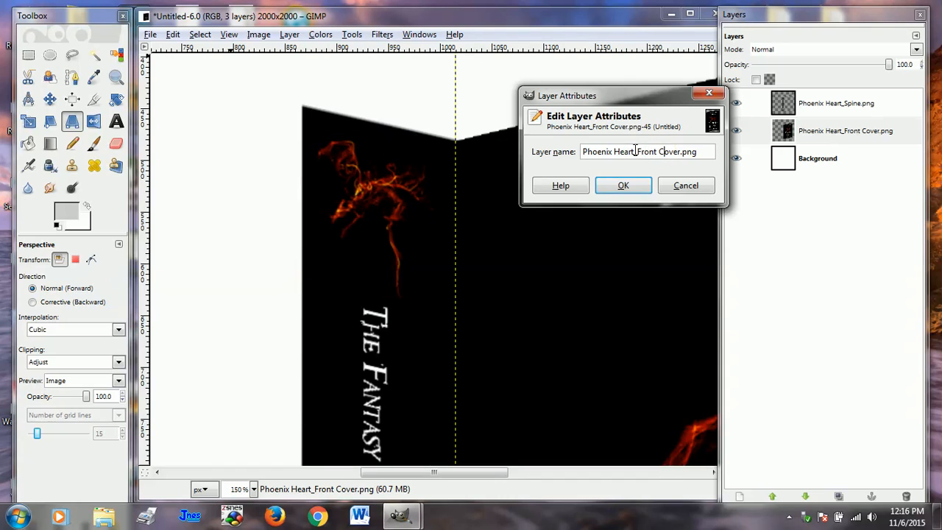
drag(636, 152, 516, 153)
key(BackSpace)
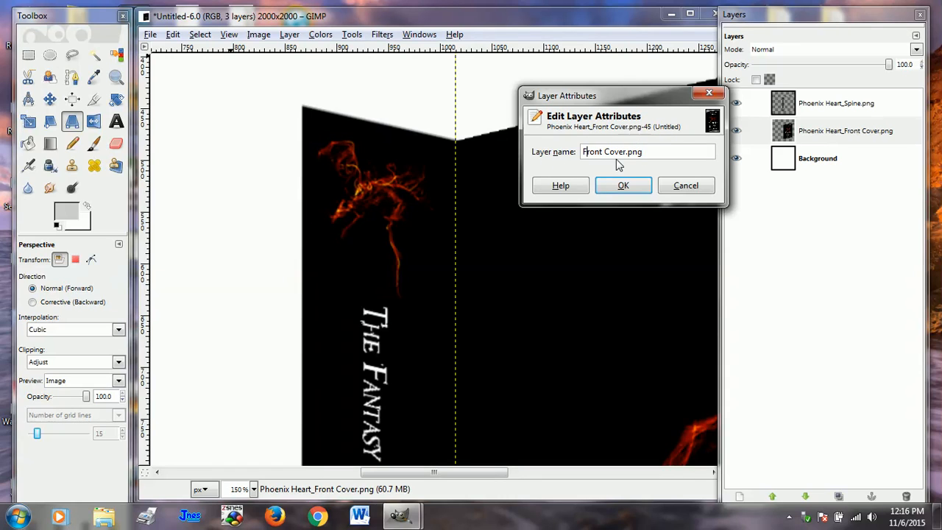
click(654, 151)
key(BackSpace)
key(BackSpace)
key(BackSpace)
key(BackSpace)
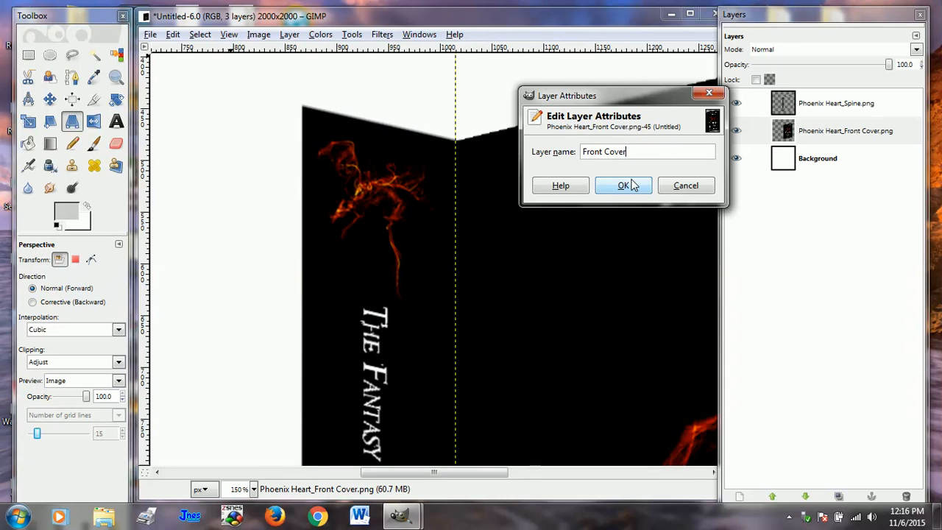
click(625, 185)
- Rename the Phoenix Heart_Spine.png layer as Spine
right_click(843, 109)
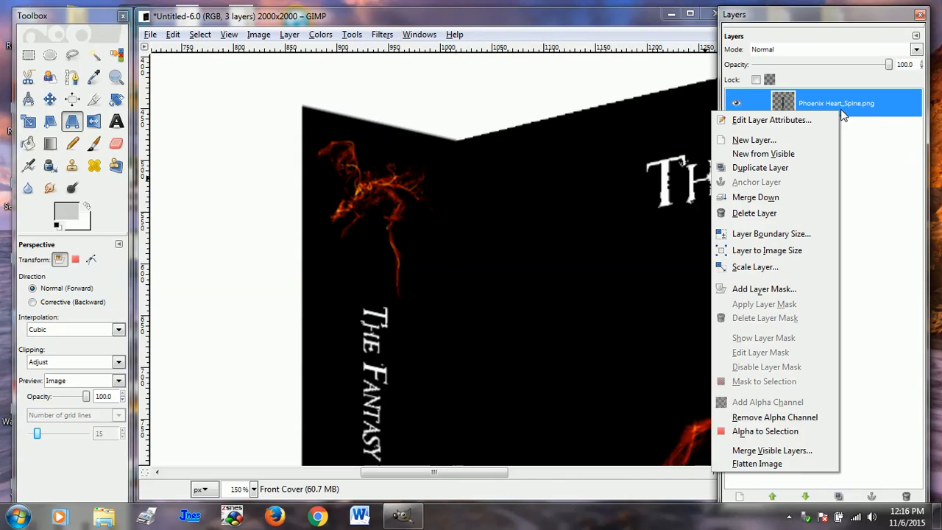
click(810, 120)
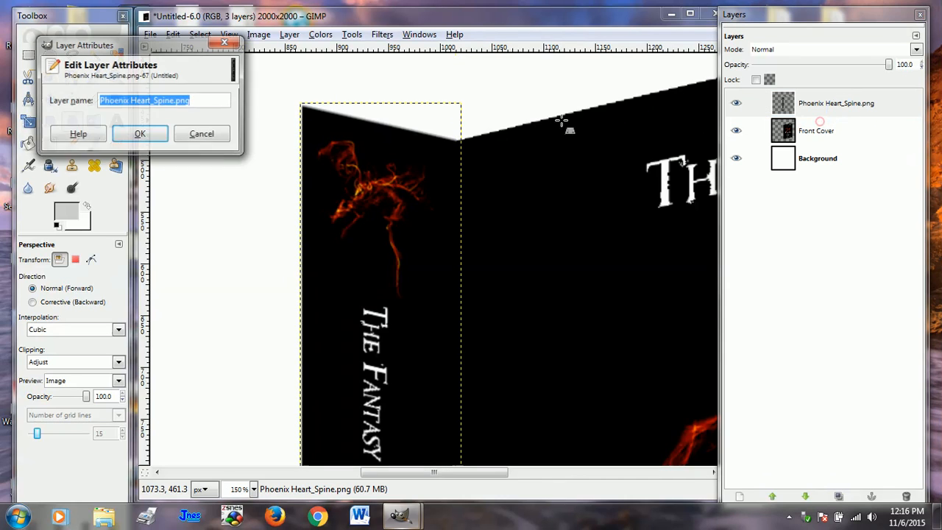
click(155, 101)
key(BackSpace)
key(BackSpace)
key(BackSpace)
key(BackSpace)
key(BackSpace)
key(BackSpace)
key(BackSpace)
key(BackSpace)
key(BackSpace)
key(BackSpace)
key(BackSpace)
key(BackSpace)
key(BackSpace)
key(BackSpace)
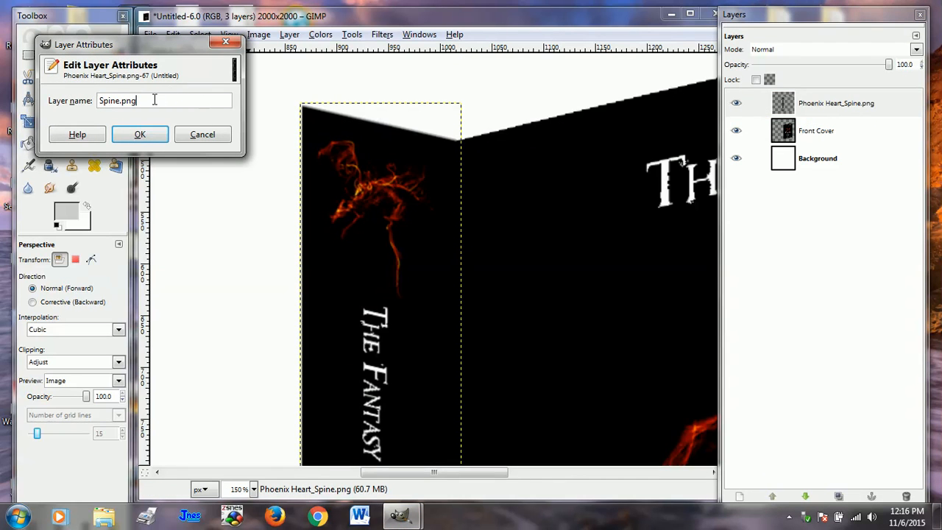
key(BackSpace)
key(BackSpace)
key(BackSpace)
key(BackSpace)
click(140, 134)
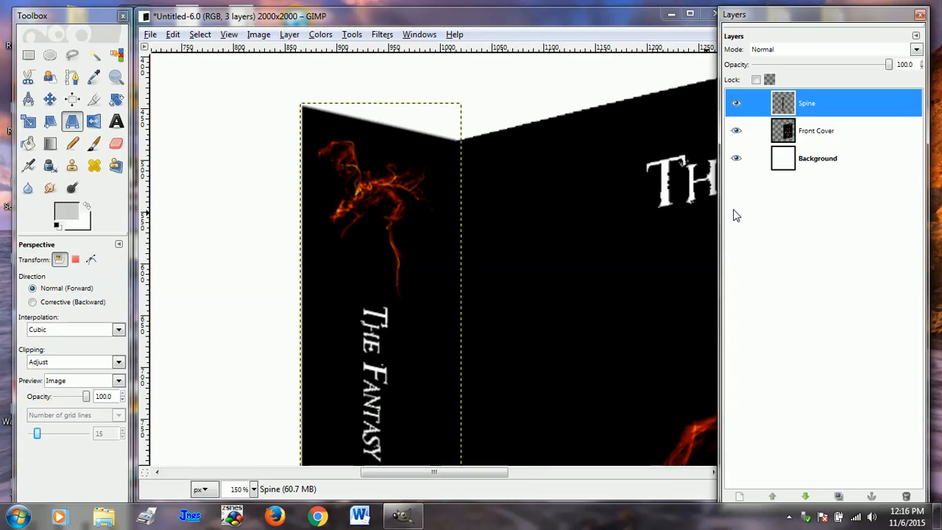
- Switch to the Move tool and duplicate the Front Cover layer
key(m)
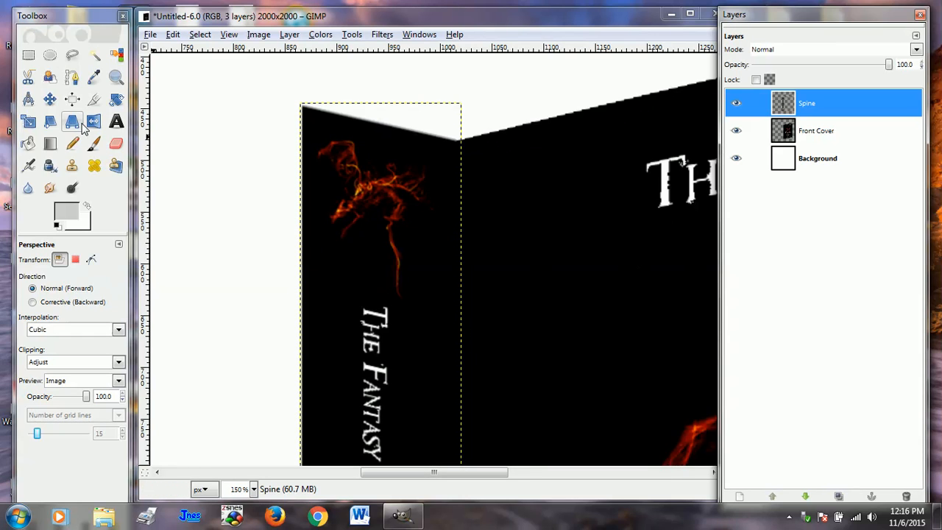
ctrl+scroll(301, 185, down, 2)
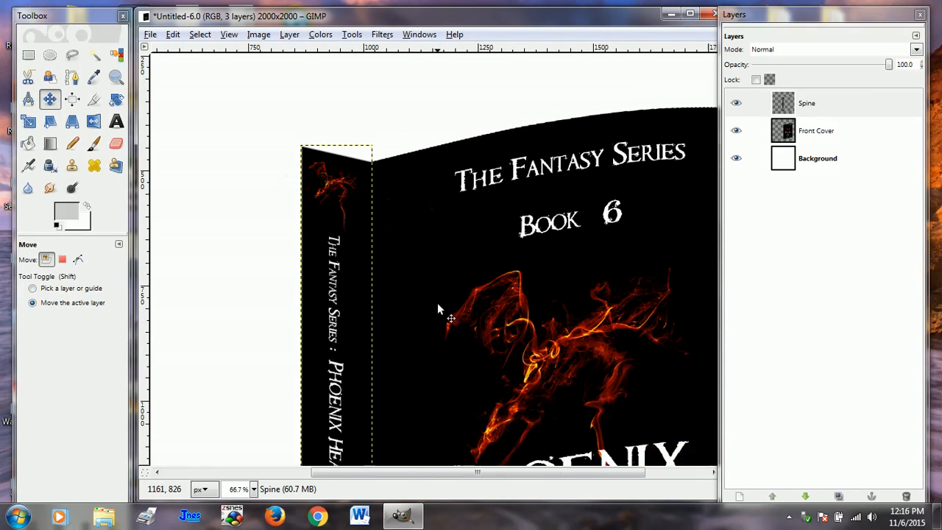
scroll(442, 317, up, 3)
drag(387, 472, 417, 472)
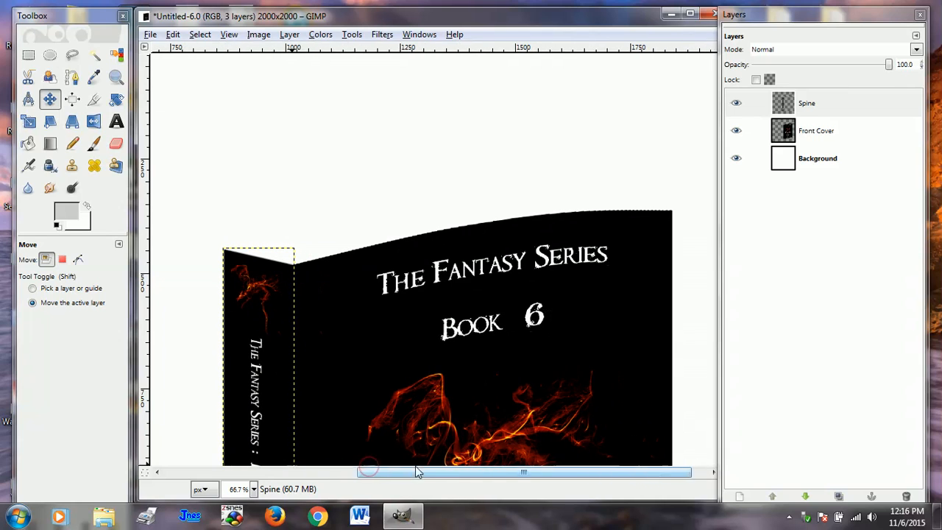
click(807, 132)
right_click(812, 135)
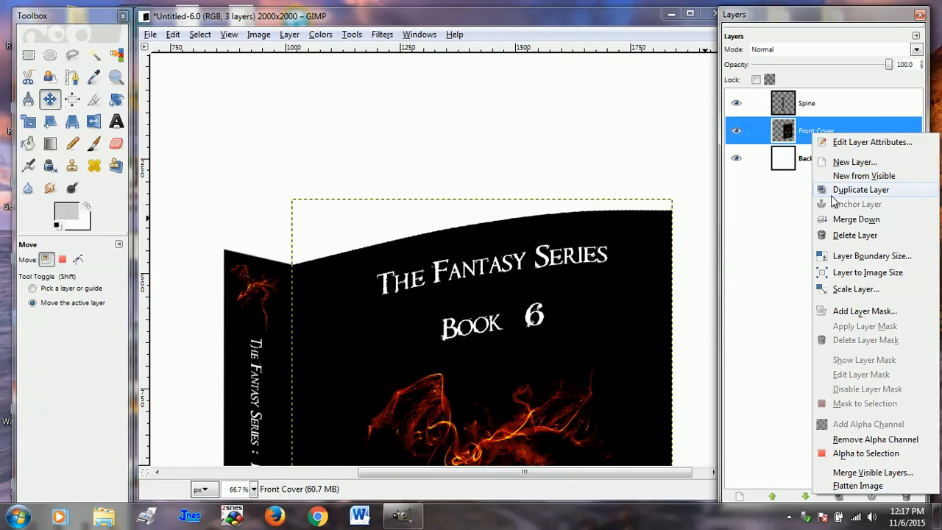
click(854, 190)
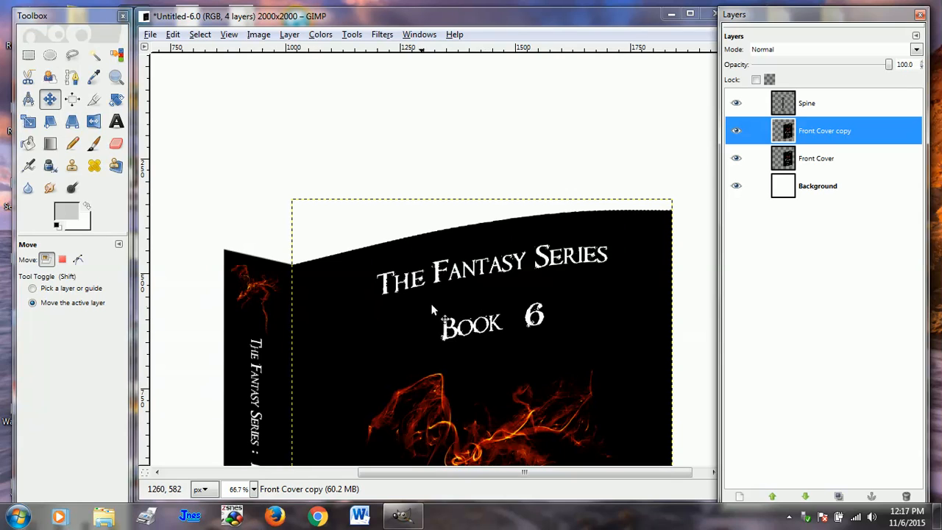
- Rename the duplicated front cover layer as Back Cover
right_click(826, 133)
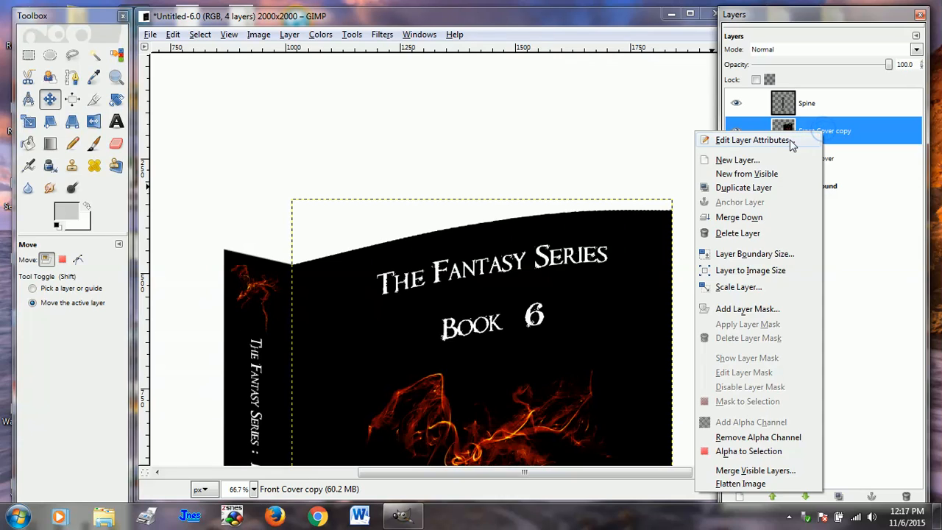
click(788, 135)
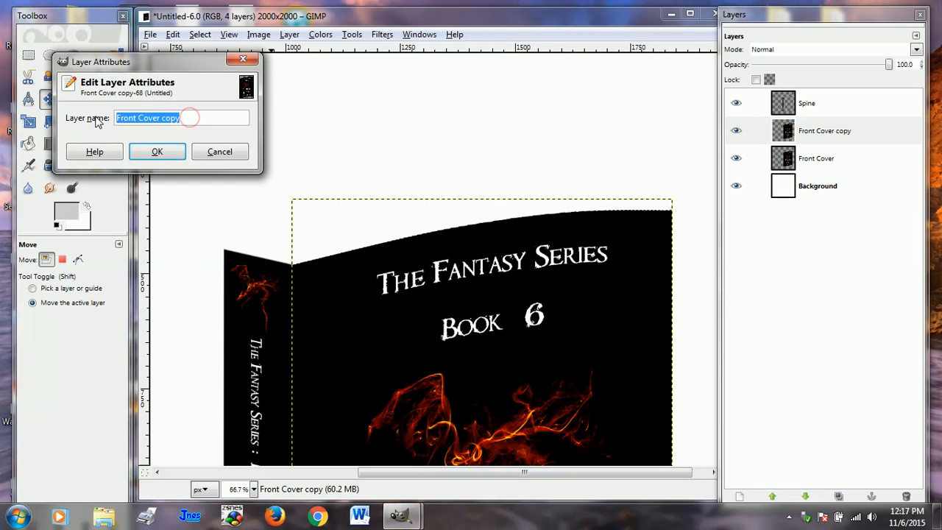
text(Back Cover)
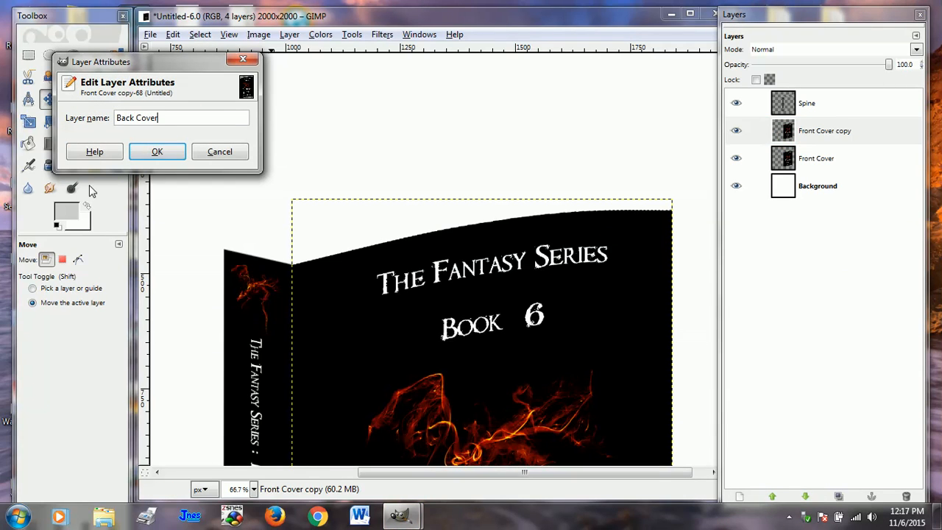
click(166, 154)
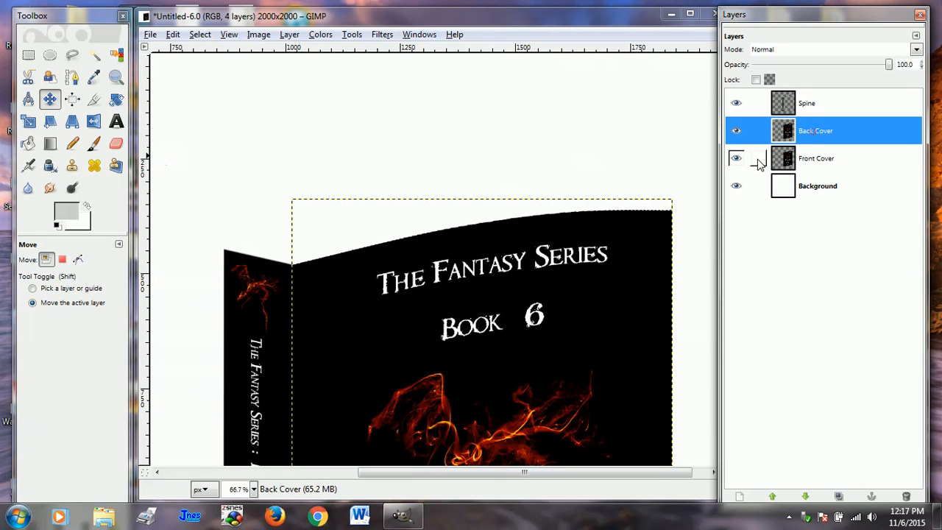
- Move the Back Cover layer up and left until its upper-left corner meets the spine's outer upper corner
drag(507, 291, 440, 275)
key(plus)
key(plus)
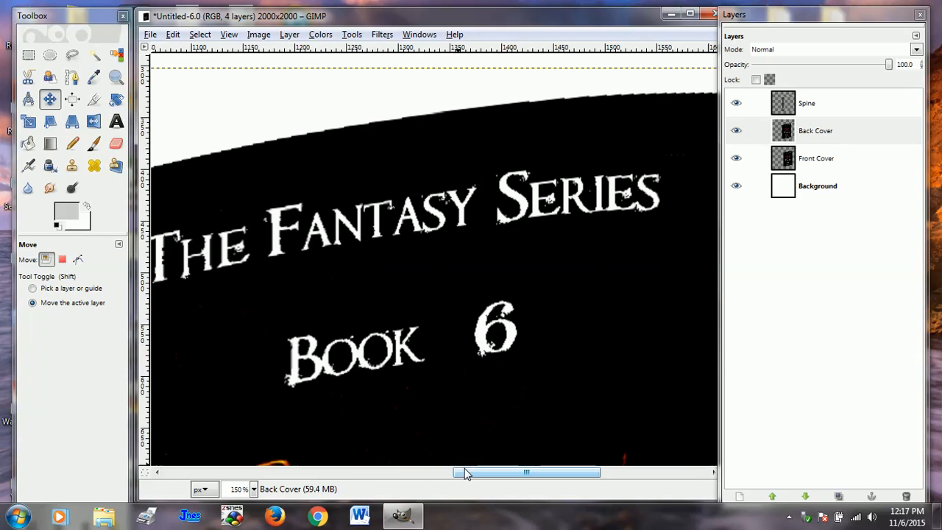
drag(465, 473, 378, 473)
drag(422, 221, 421, 225)
scroll(462, 259, down, 2)
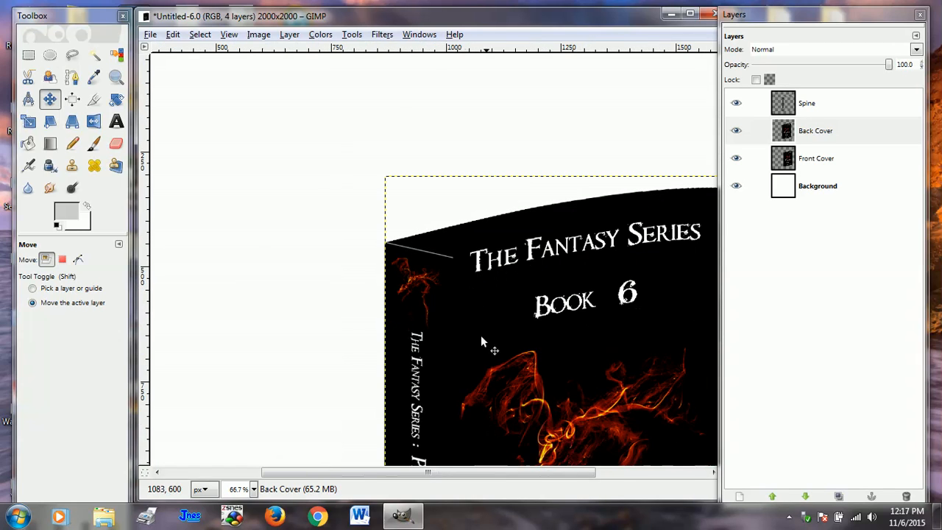
drag(361, 472, 444, 484)
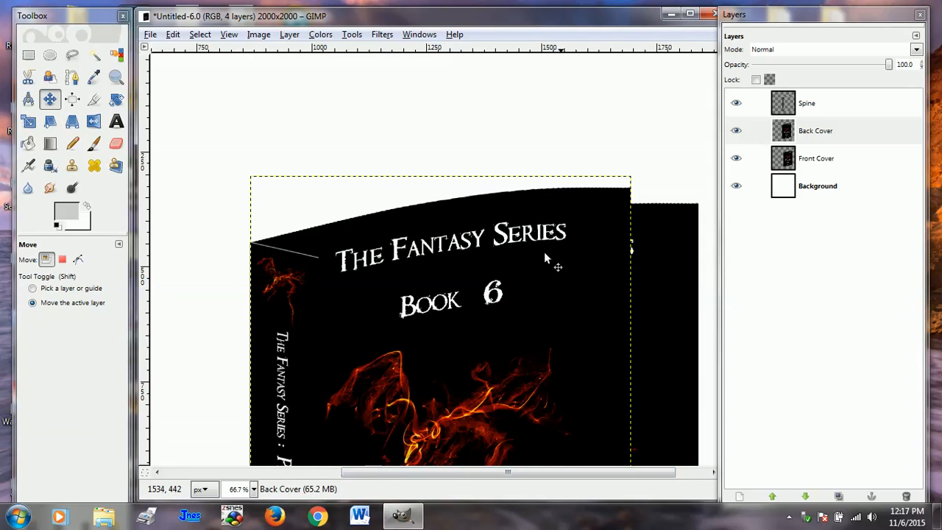
scroll(578, 231, down, 2)
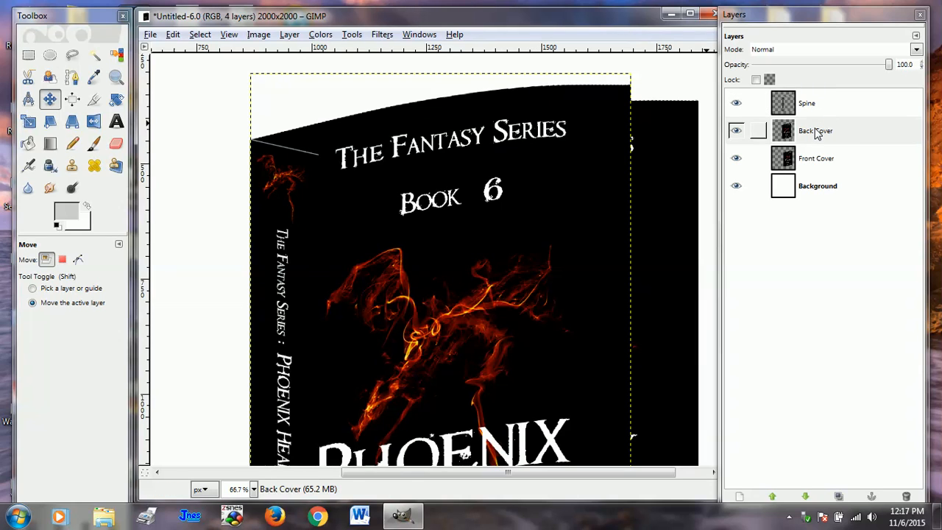
- Place the Back Cover layer directly beneath the Front Cover layer, check the result without its outline, and reselect Back Cover
drag(817, 133, 823, 169)
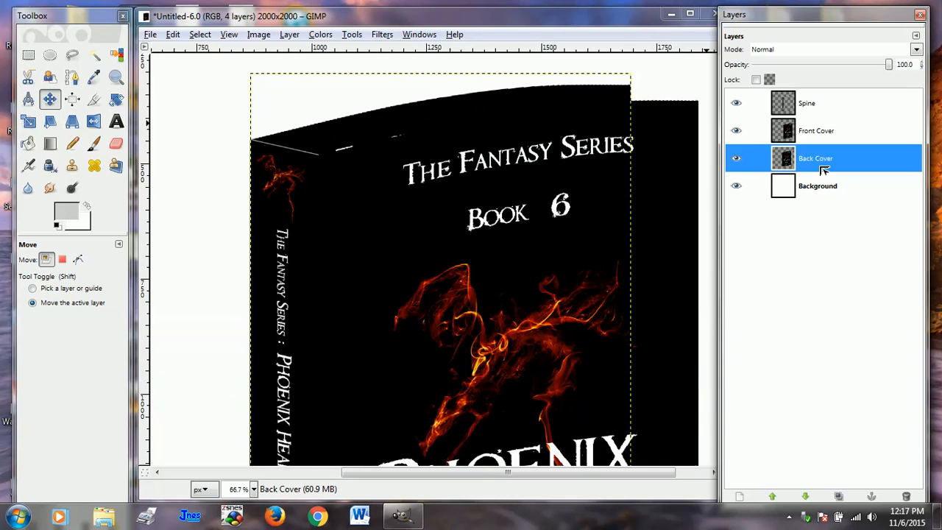
click(841, 190)
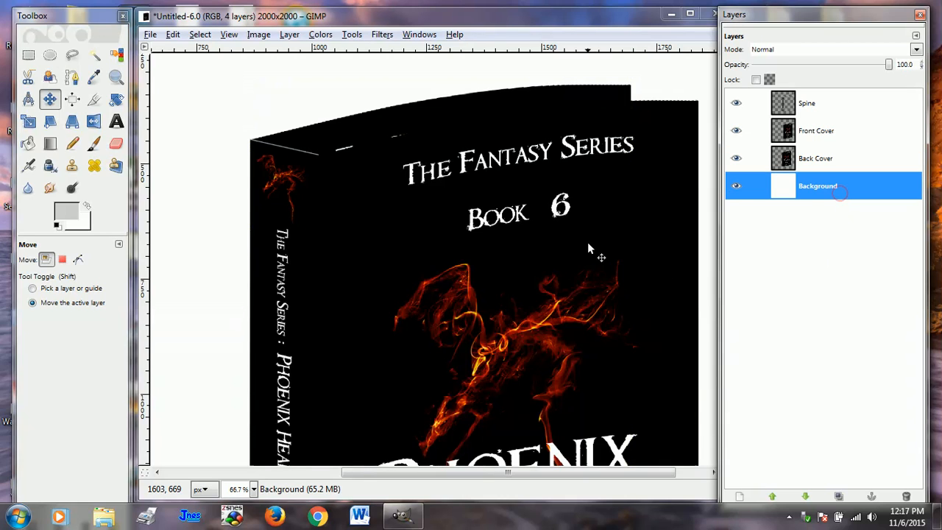
scroll(589, 244, up, 2)
scroll(588, 244, down, 2)
click(810, 159)
click(409, 125)
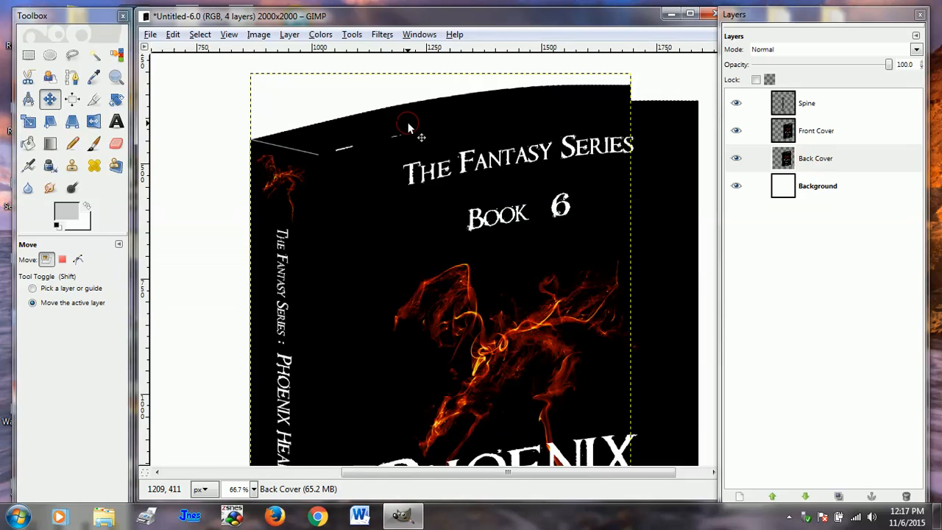
- Start a Perspective transform on the Back Cover layer and pull its two lower corners inward and upward
key(minus)
key(minus)
click(821, 188)
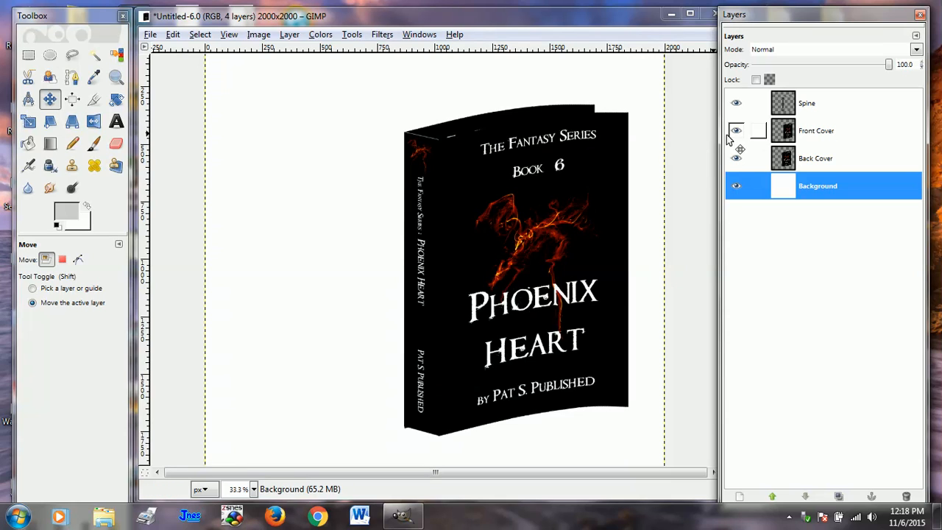
click(817, 159)
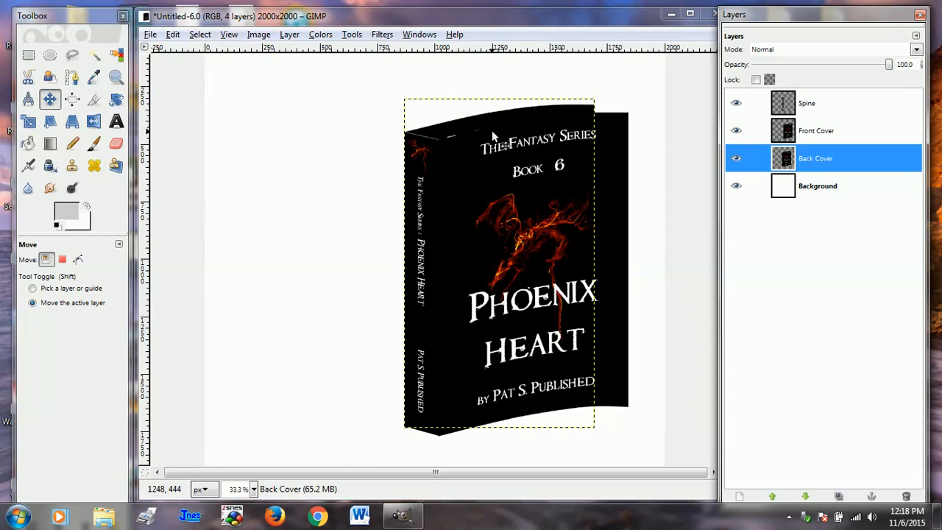
scroll(541, 178, up, 1)
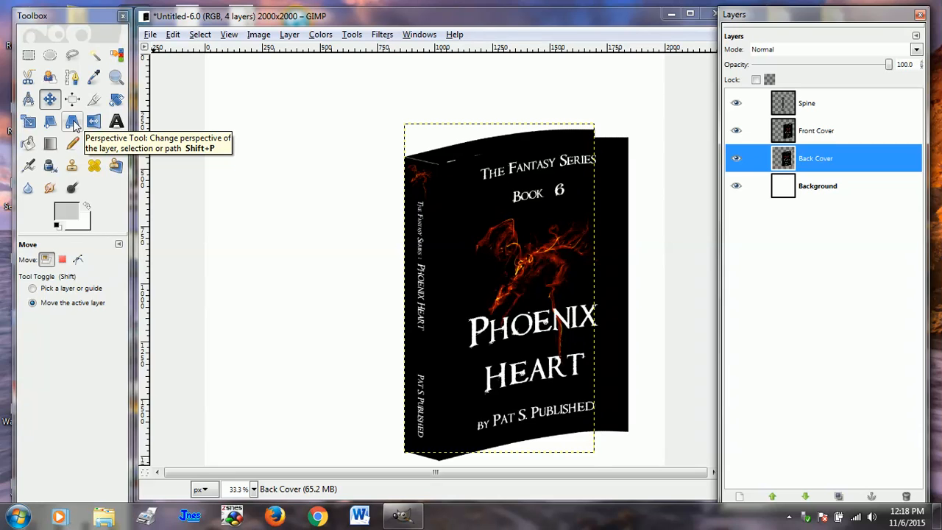
click(74, 127)
click(446, 143)
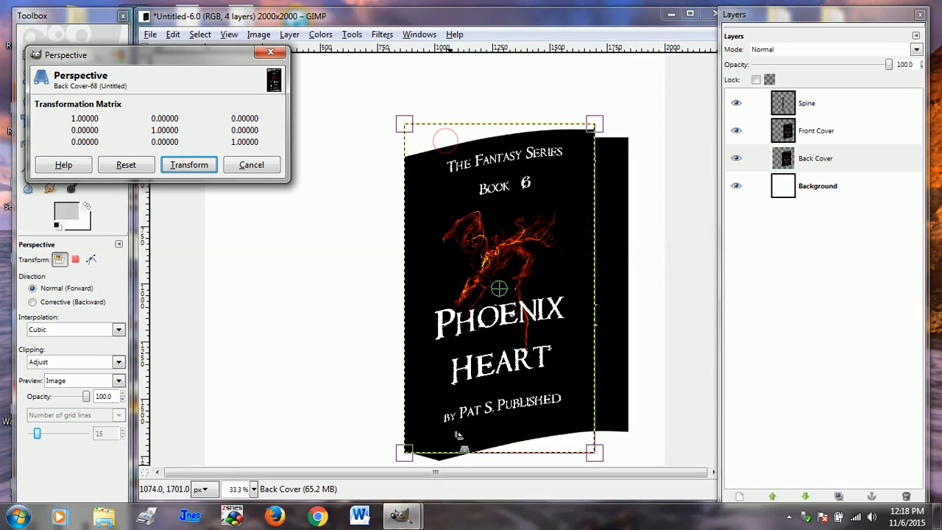
drag(405, 461, 424, 434)
drag(595, 459, 590, 411)
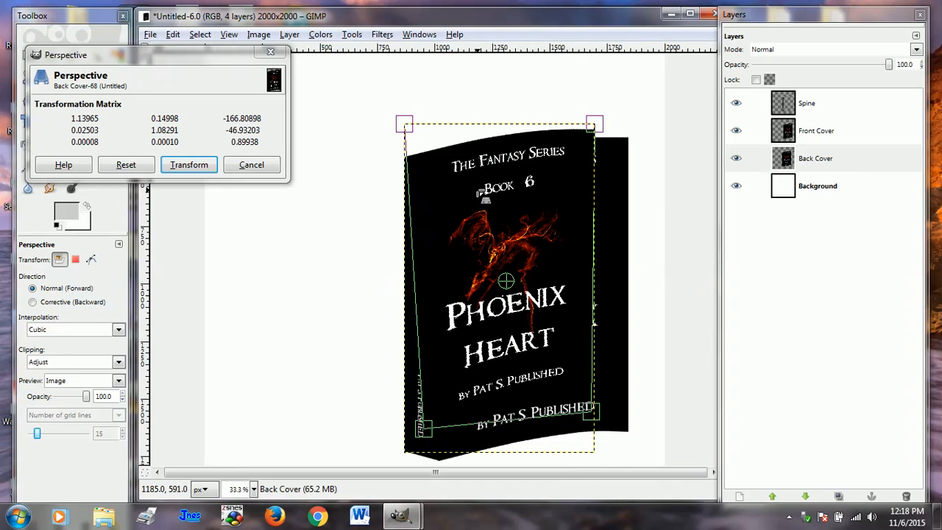
- Raise the Back Cover's upper-right corner slightly and shift it inward, and apply the perspective transform
scroll(524, 175, up, 1)
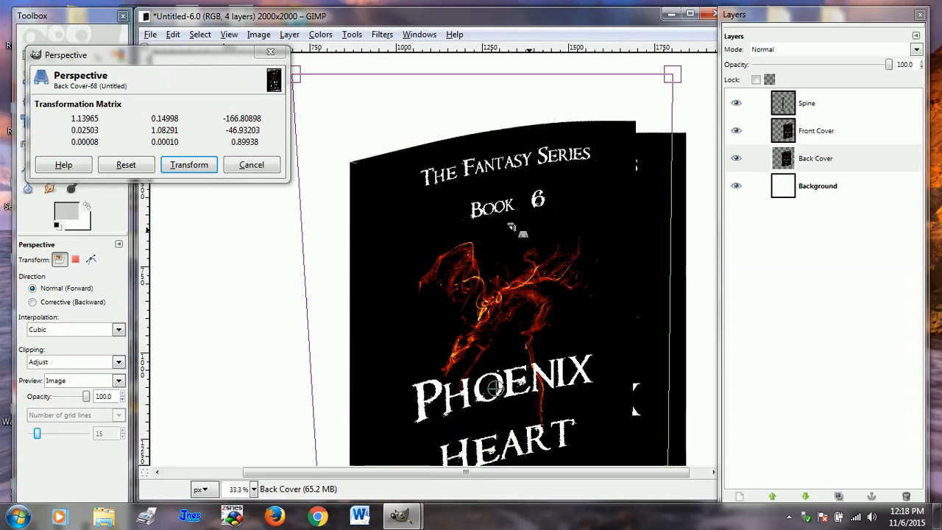
scroll(608, 240, up, 1)
scroll(688, 216, up, 2)
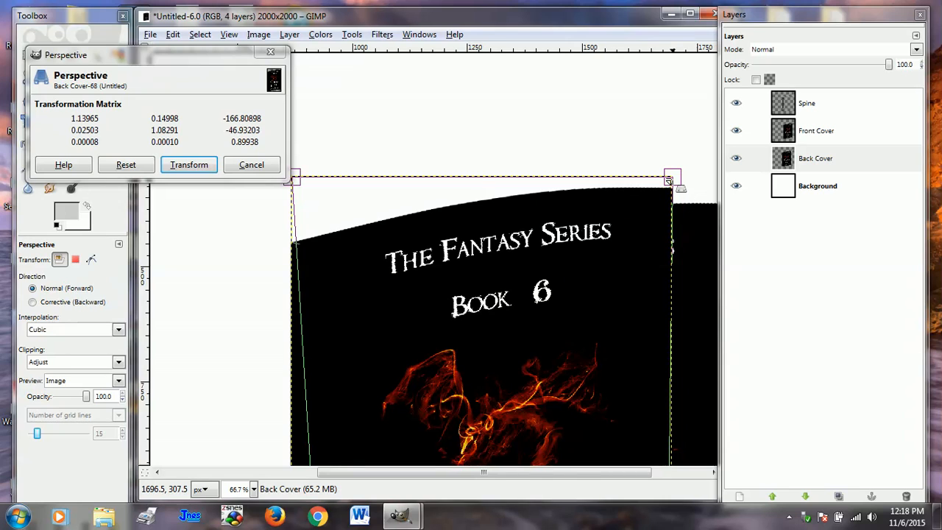
drag(668, 180, 662, 159)
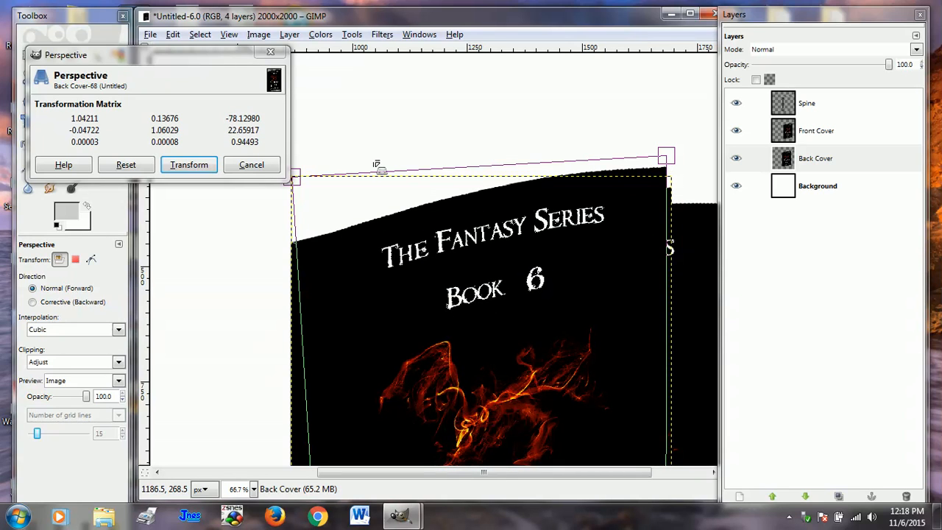
click(204, 164)
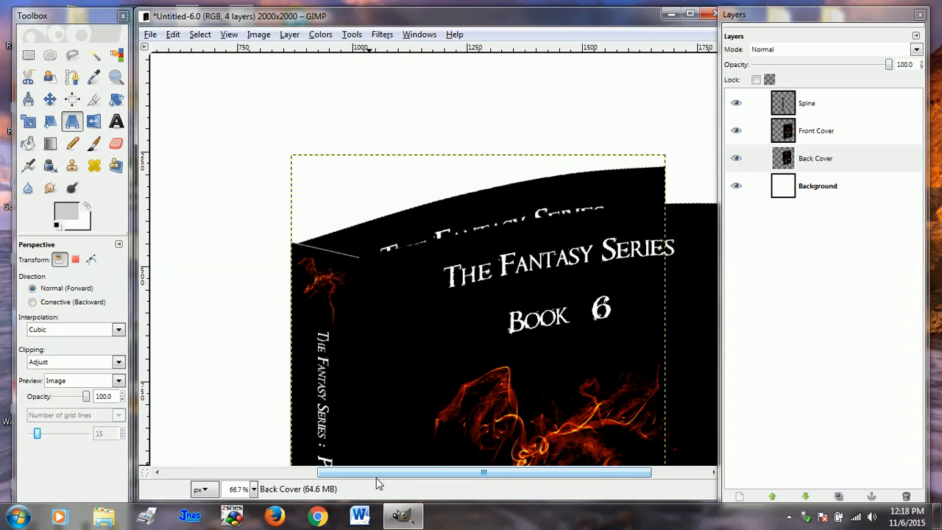
- Nudge the Back Cover layer slightly up and left with the Move tool so its edge meets the spine's outer upper corner
drag(379, 471, 424, 472)
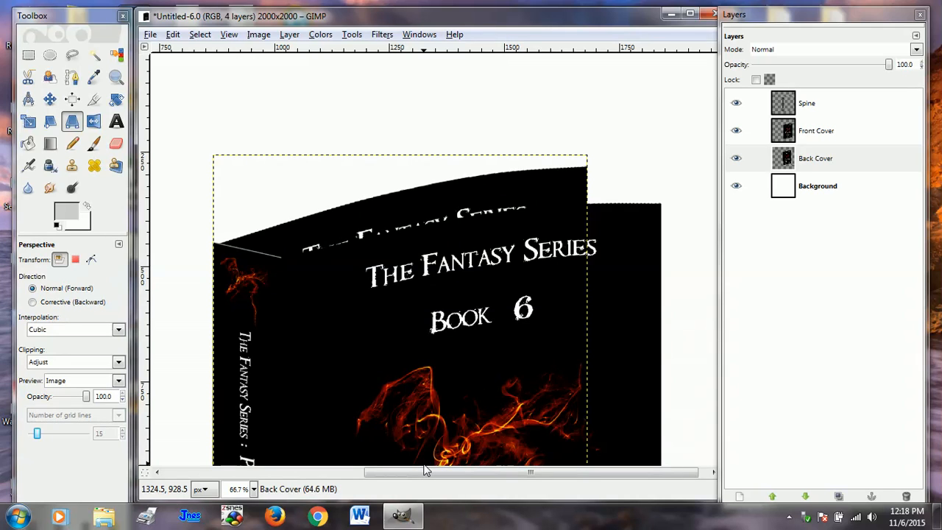
click(50, 99)
click(280, 239)
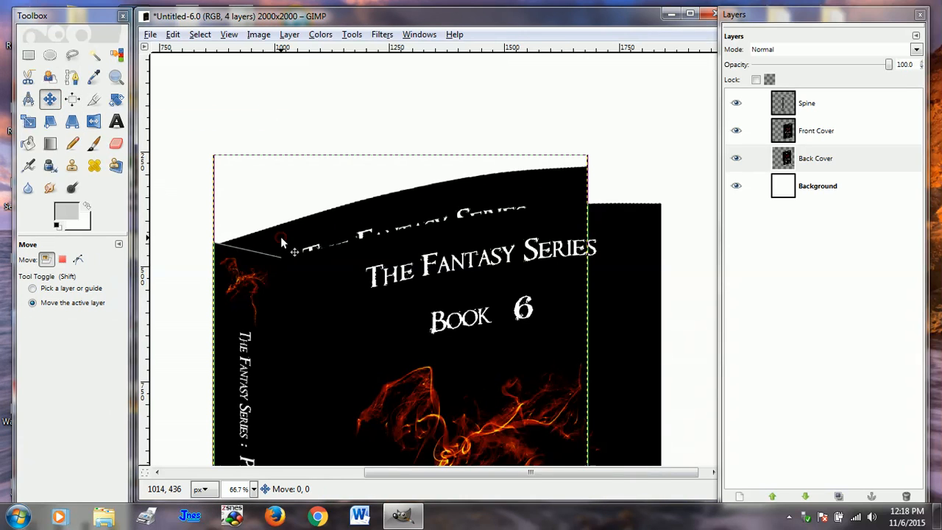
drag(281, 239, 277, 240)
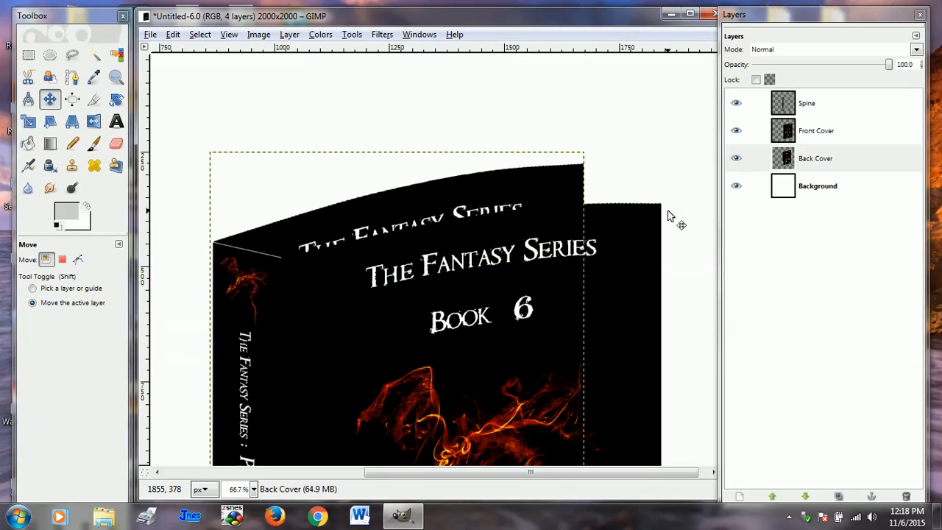
scroll(470, 229, down, 2)
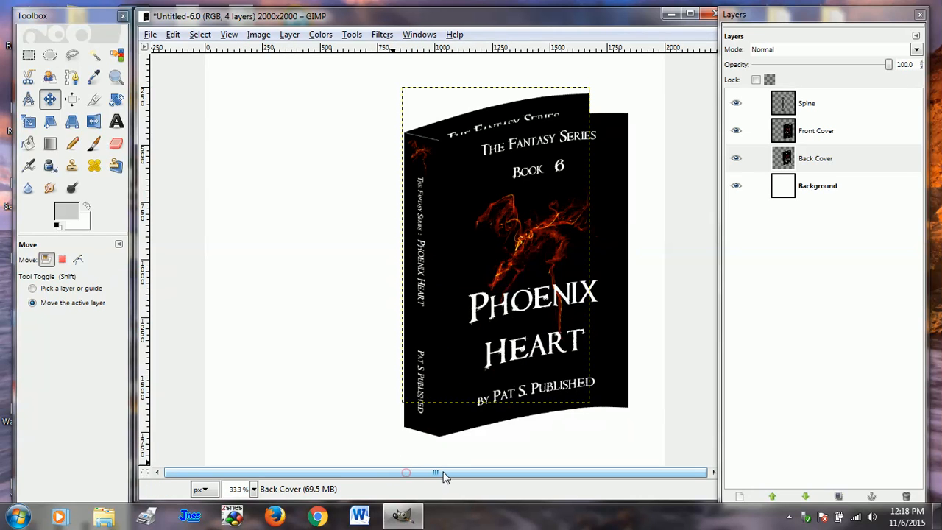
- Create a transparent 1000 x 1000 px layer named Front Shade directly above the Background layer
click(834, 193)
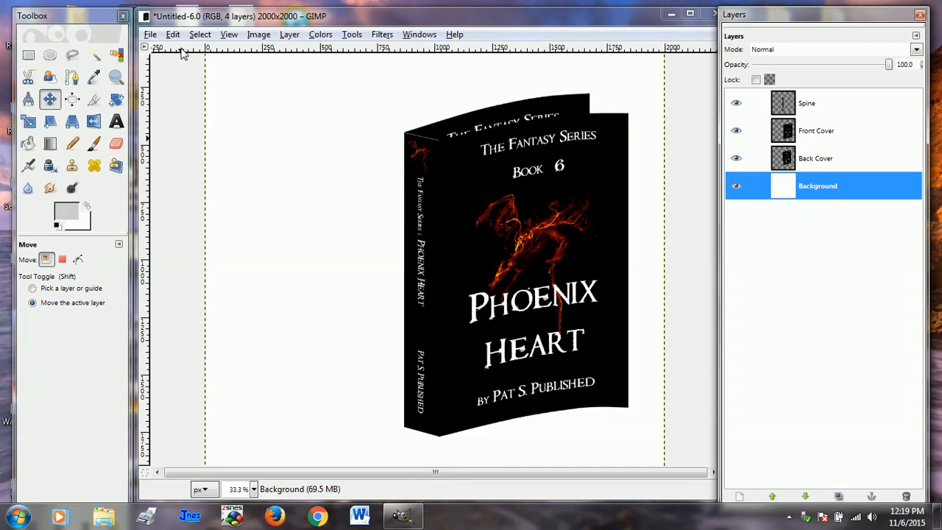
click(289, 34)
click(309, 51)
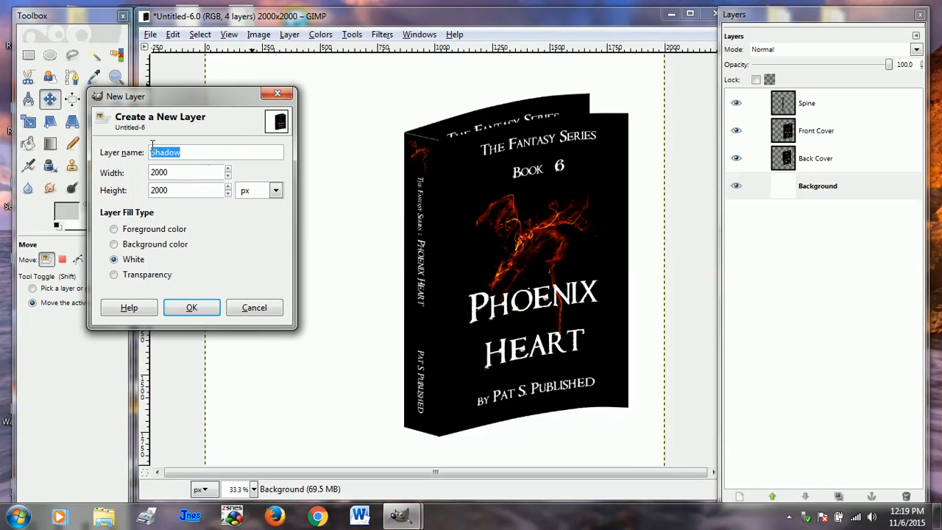
text(Co)
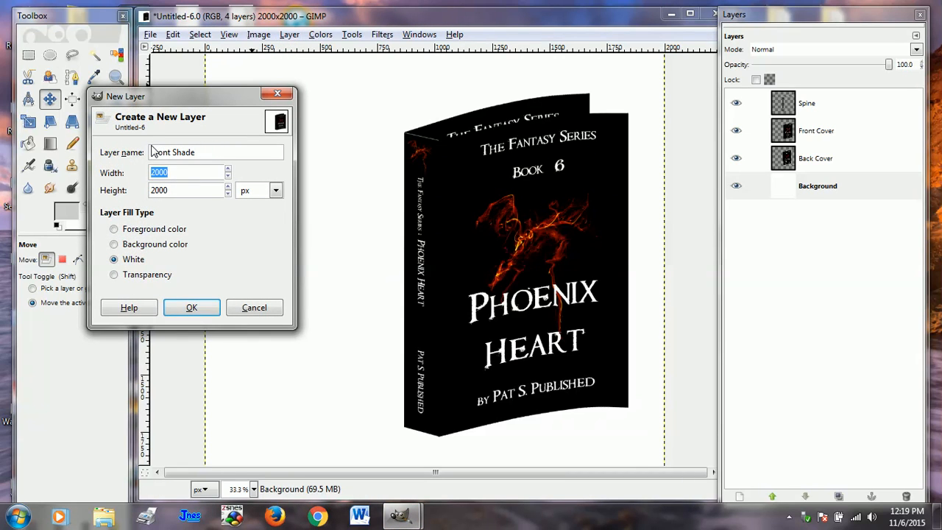
text(1)
click(116, 274)
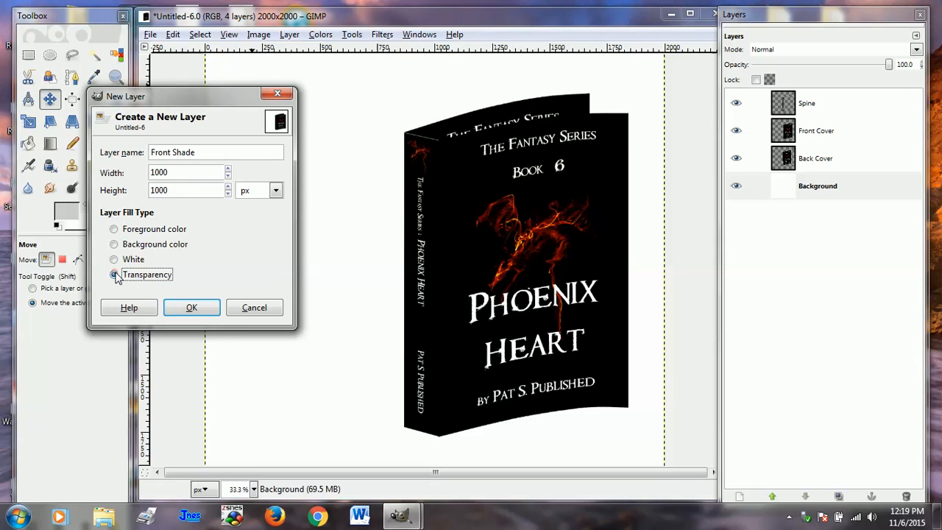
click(193, 308)
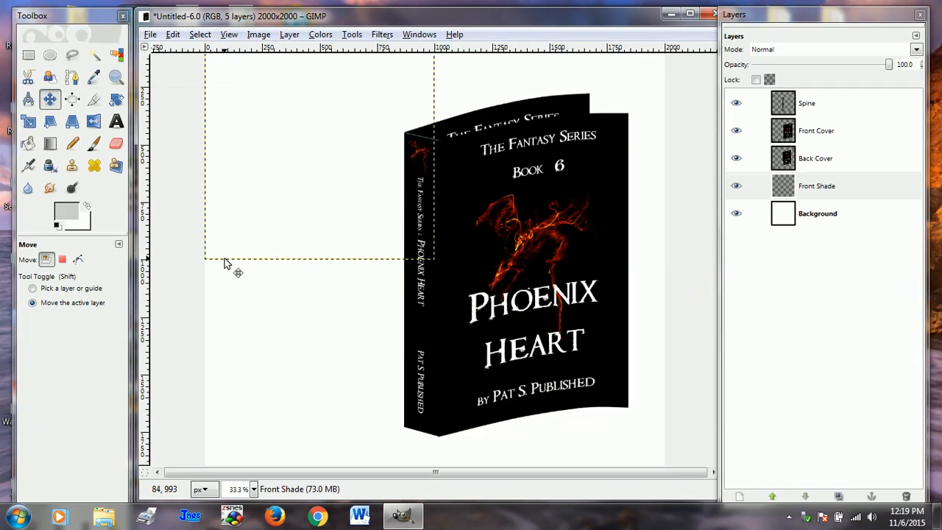
- Draw a horizontal linear black-to-white gradient at 15 opacity across the Front Shade layer, starting at its left edge
click(49, 144)
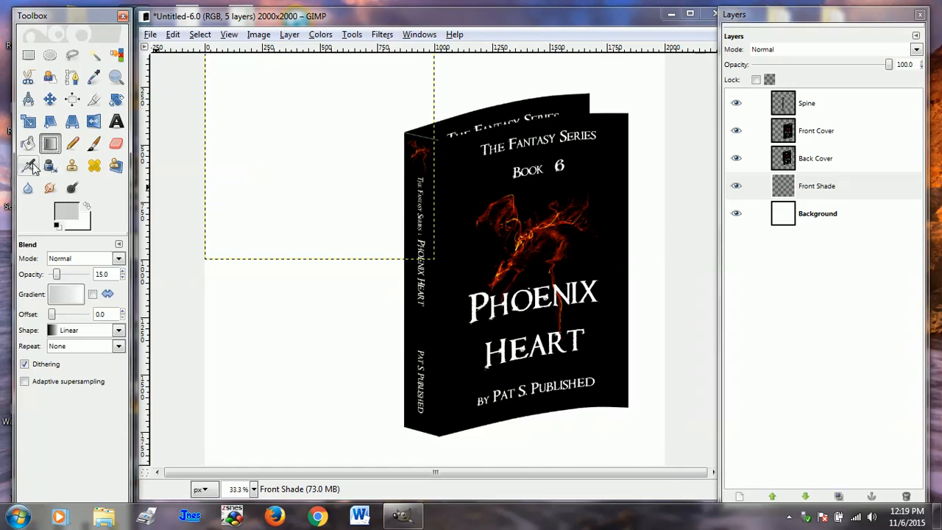
double_click(100, 274)
click(78, 218)
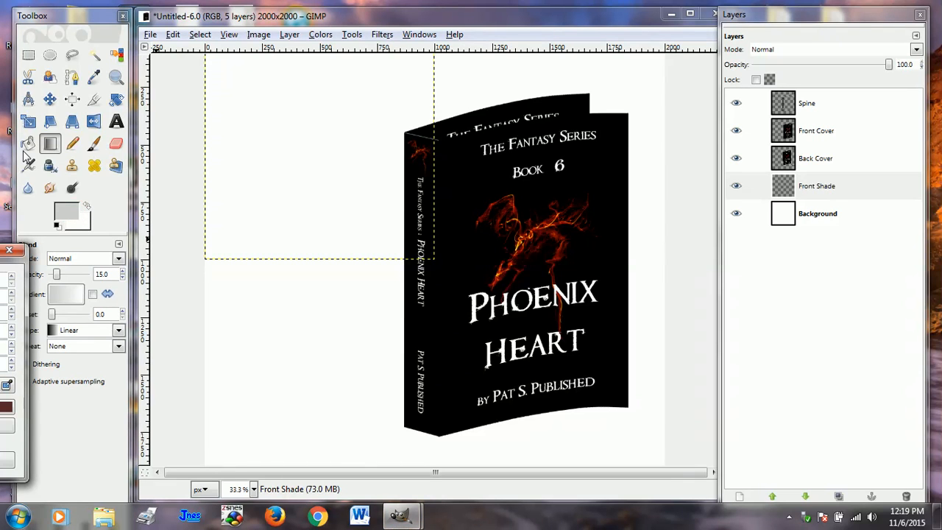
drag(15, 251, 274, 213)
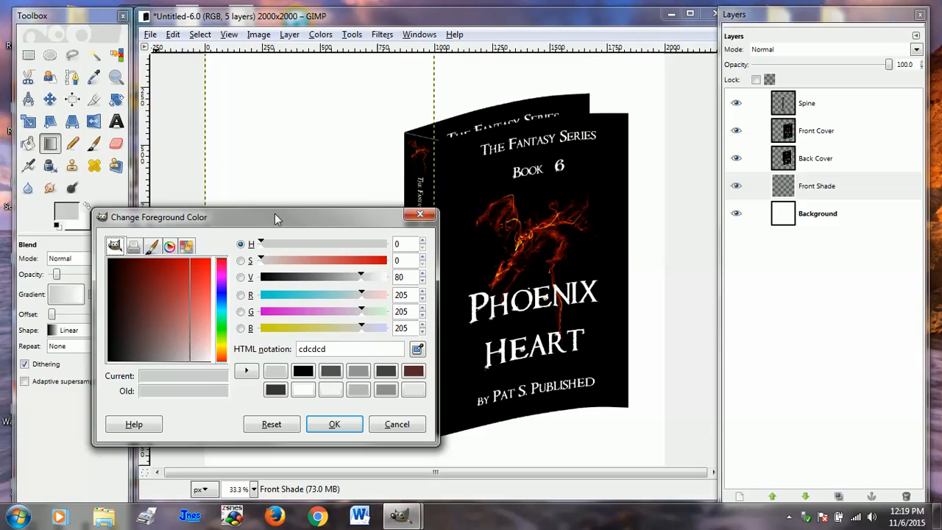
click(304, 371)
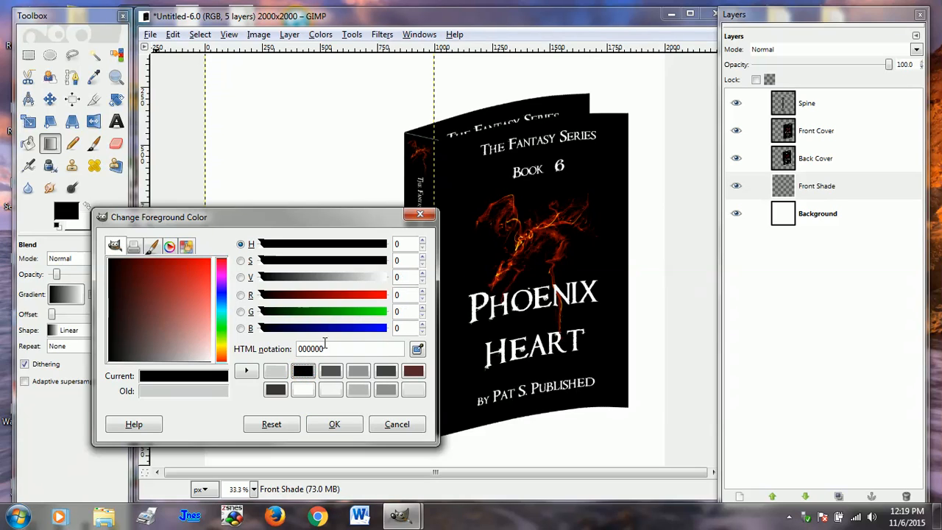
click(339, 433)
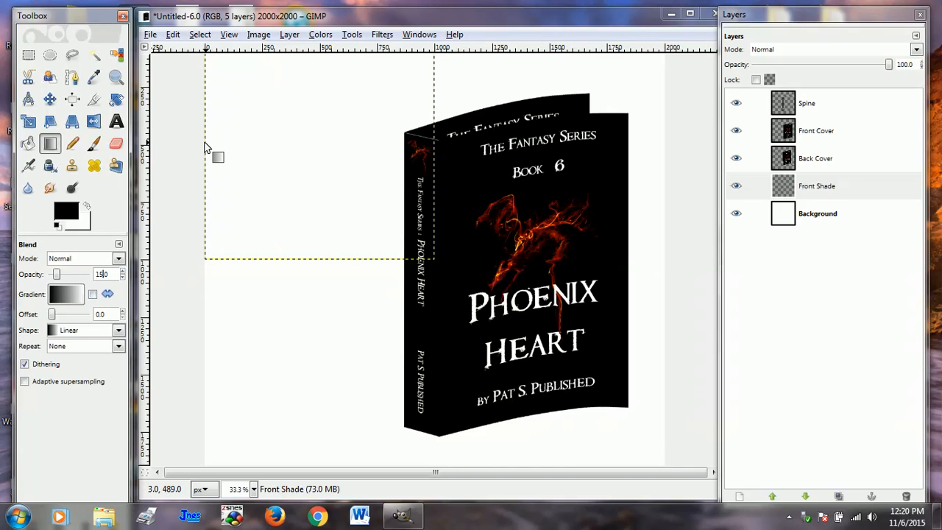
drag(209, 144, 374, 141)
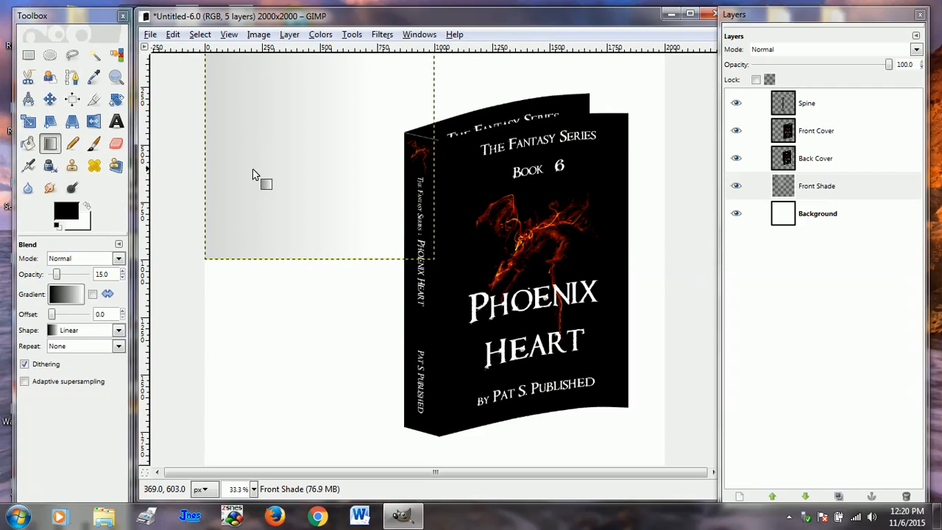
- Move the Front Shade layer's upper-left corner to the front cover's spine-side corner and place the layer directly above Front Cover
click(49, 99)
drag(236, 107, 472, 212)
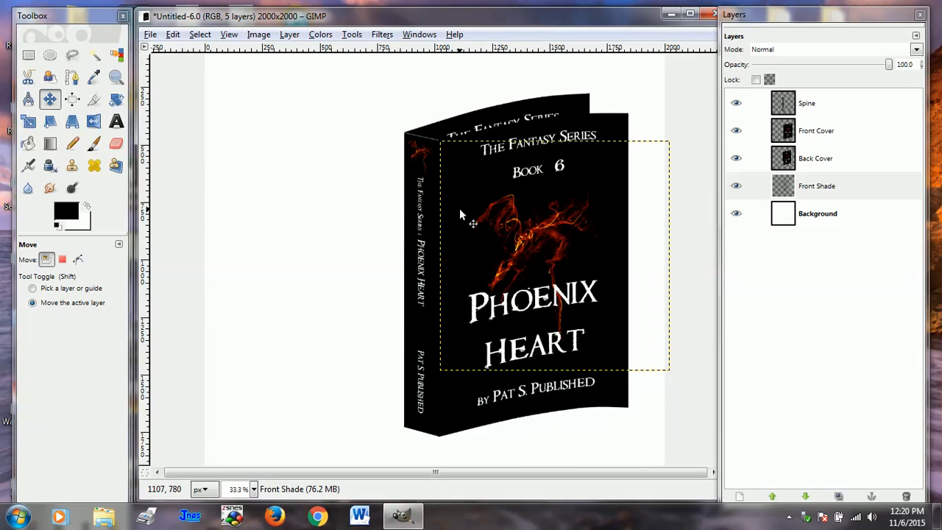
click(736, 185)
click(737, 186)
mouse_move(821, 187)
mouse_down()
mouse_move(835, 134)
mouse_move(827, 195)
mouse_move(826, 121)
mouse_up()
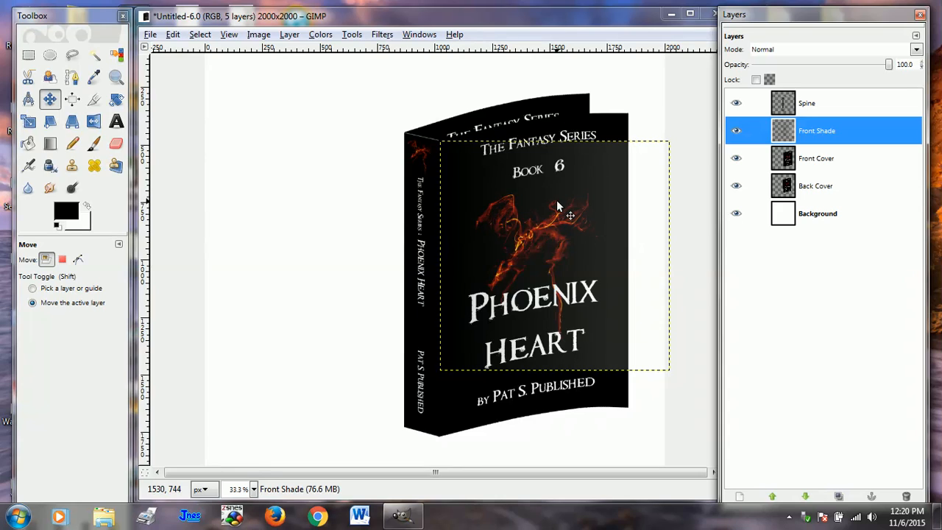
- Start a Perspective transform on Front Shade and fit its upper-right corner to the front cover's upper-right corner
ctrl+scroll(559, 203, up, 1)
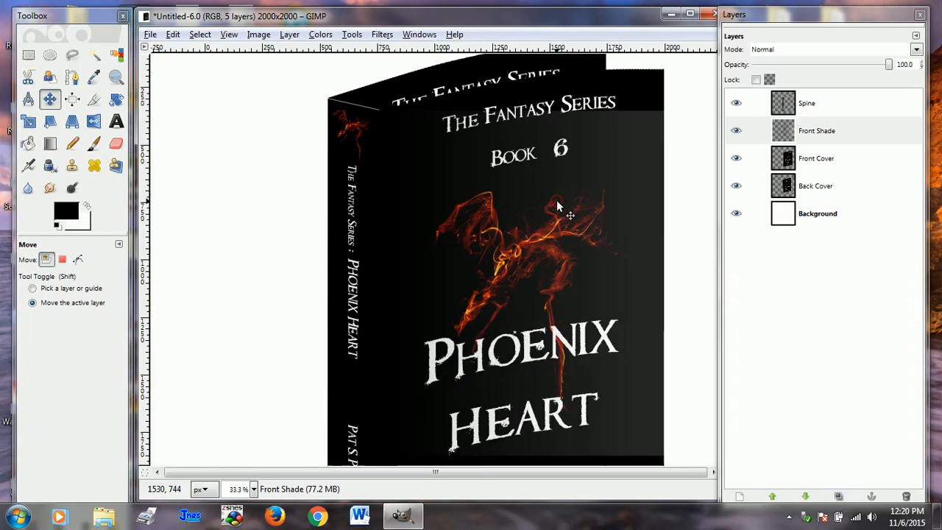
click(71, 122)
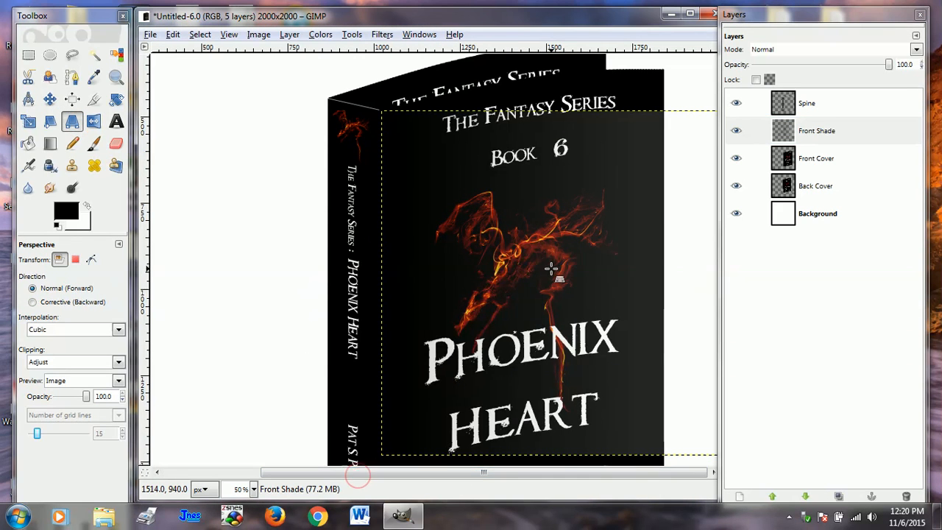
scroll(552, 270, up, 3)
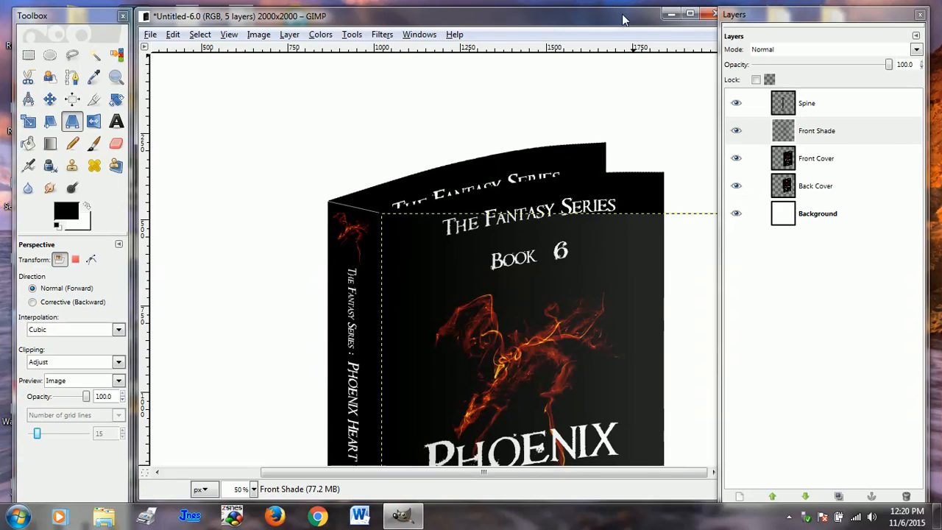
drag(622, 22, 551, 22)
drag(656, 236, 718, 235)
drag(480, 22, 521, 21)
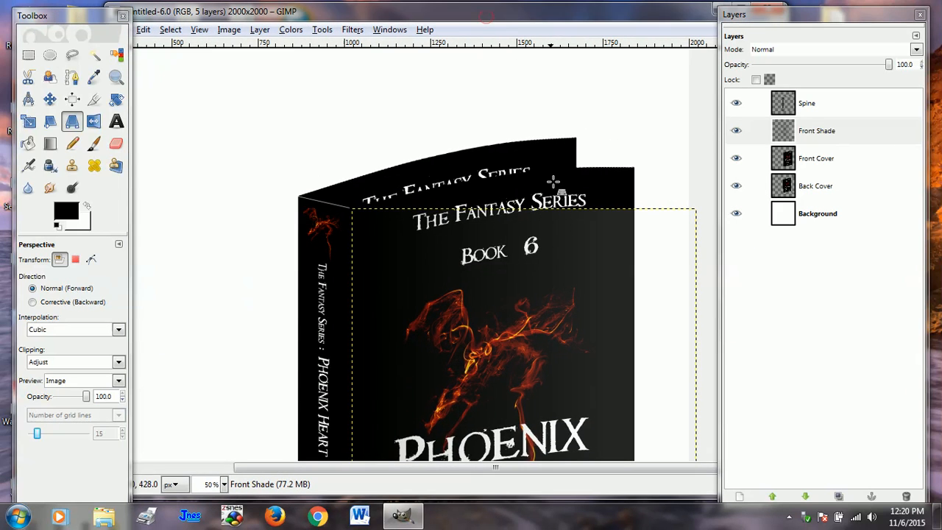
click(548, 242)
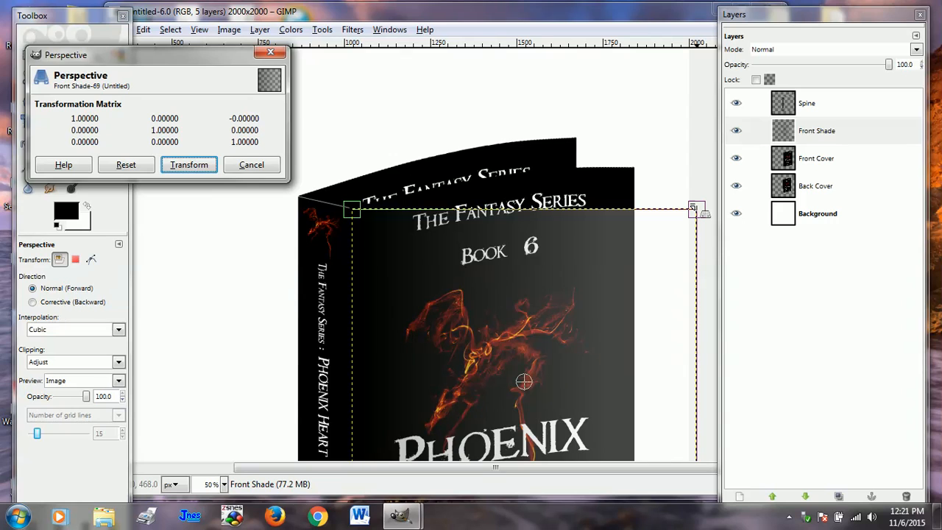
drag(696, 209, 628, 169)
- Fit Front Shade's lower corners to the front cover's lower corners and apply the Perspective transform
scroll(627, 243, down, 3)
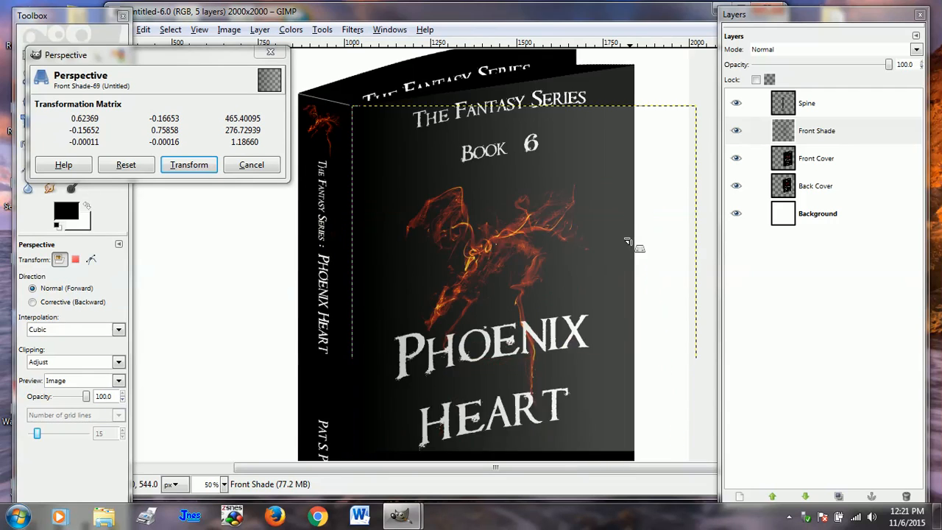
scroll(627, 243, down, 3)
drag(359, 290, 353, 378)
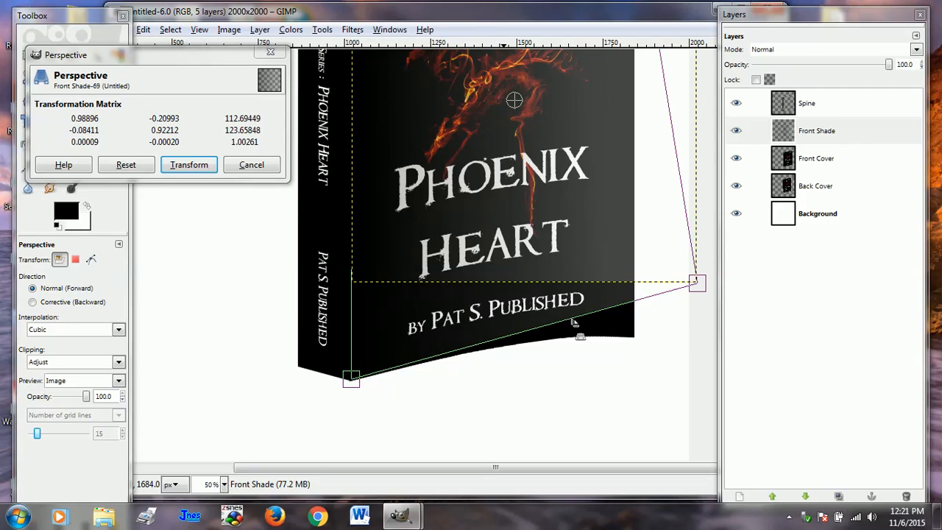
drag(697, 282, 633, 337)
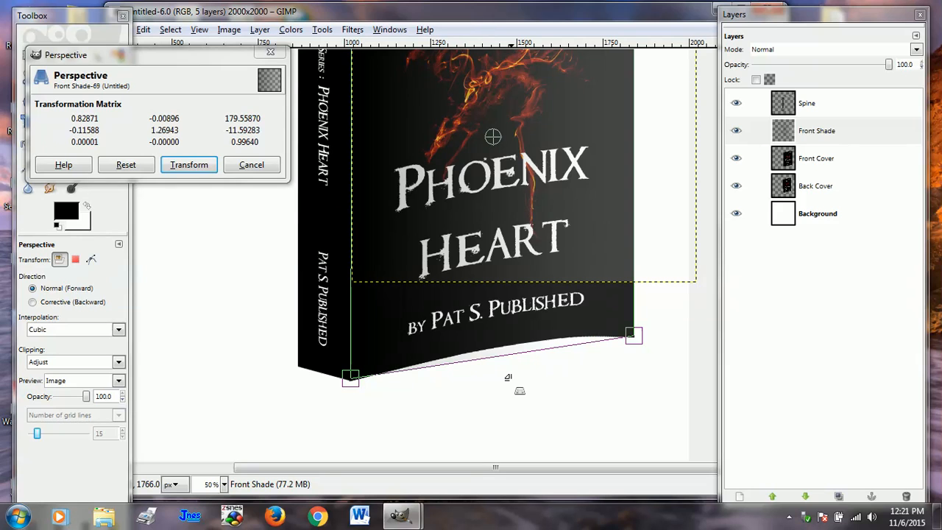
scroll(508, 377, up, 5)
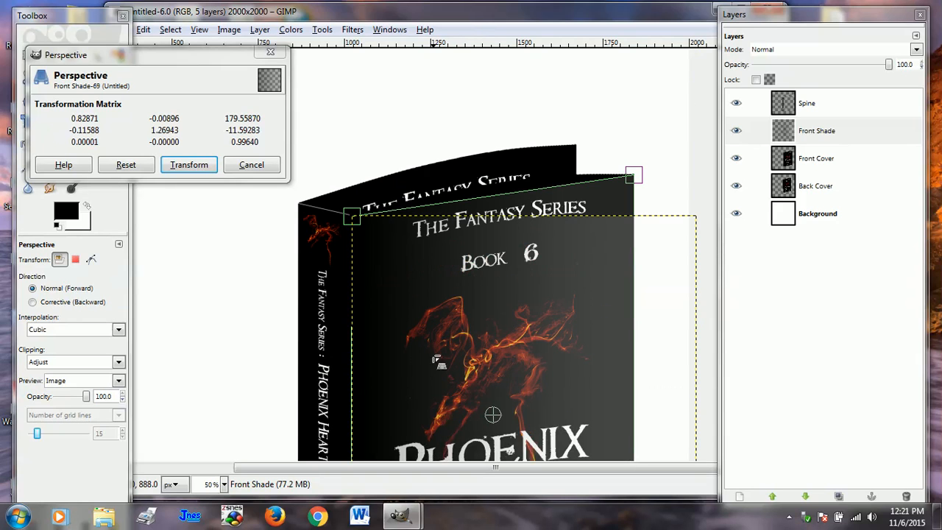
scroll(483, 296, down, 5)
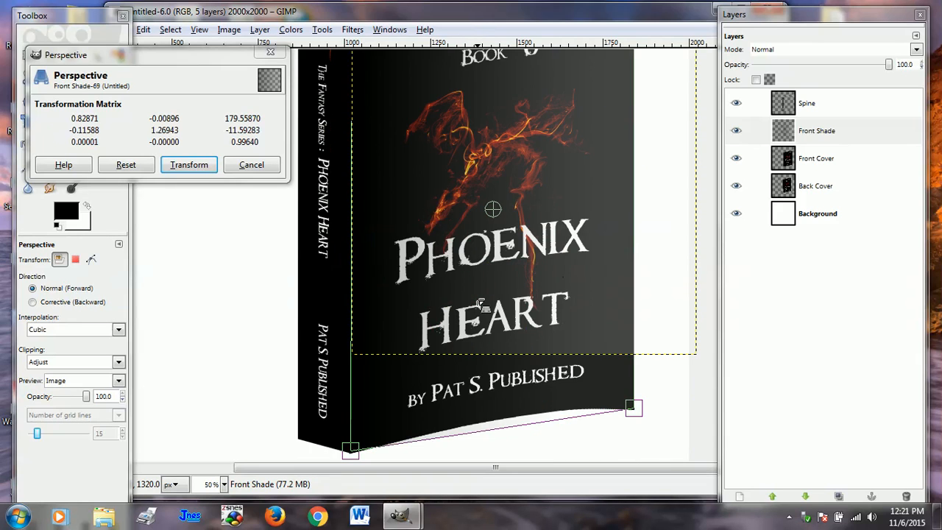
scroll(480, 304, up, 5)
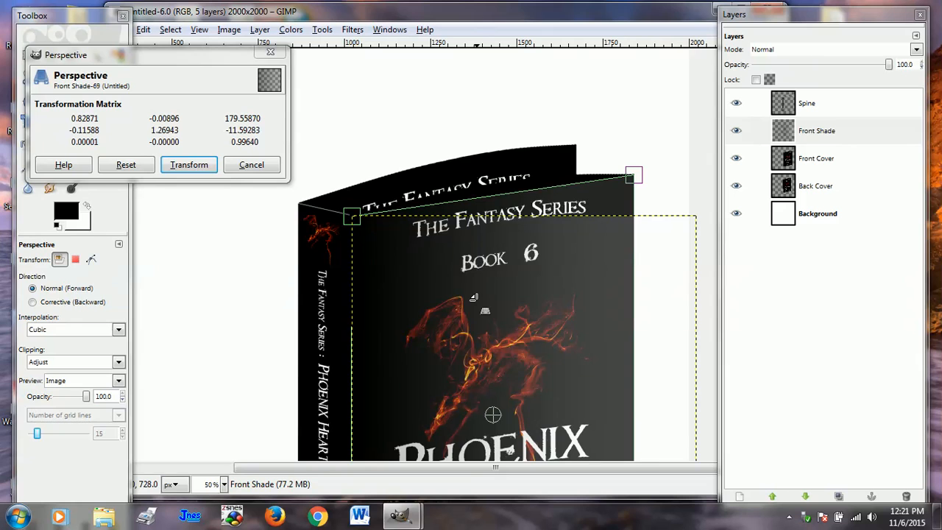
scroll(473, 299, down, 5)
click(177, 165)
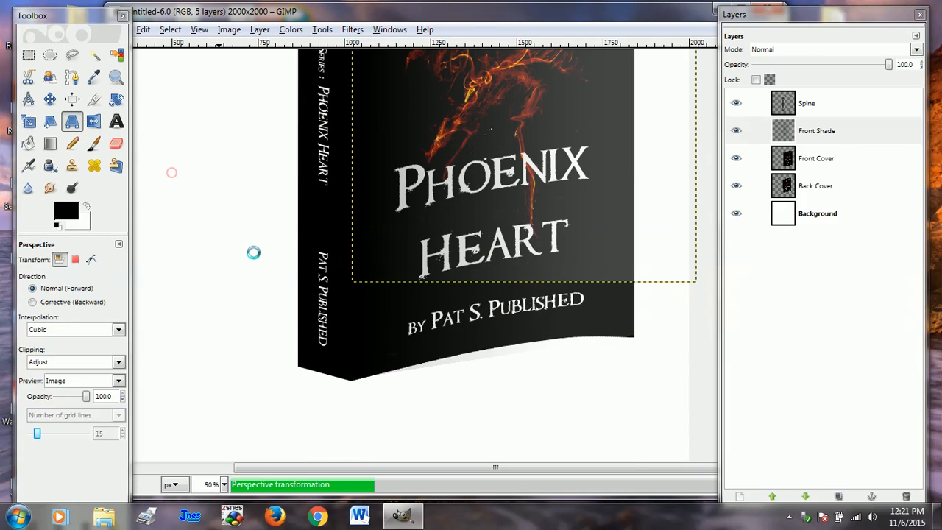
scroll(253, 262, up, 5)
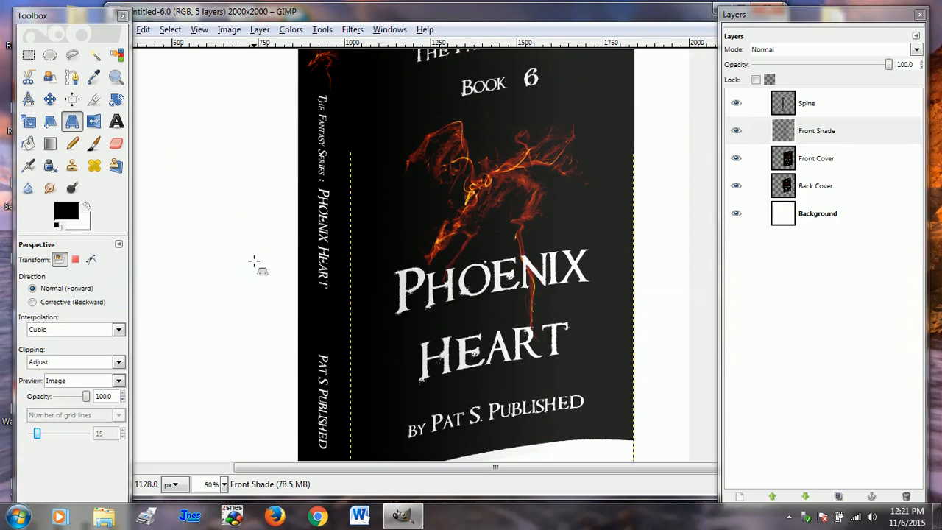
scroll(254, 262, up, 5)
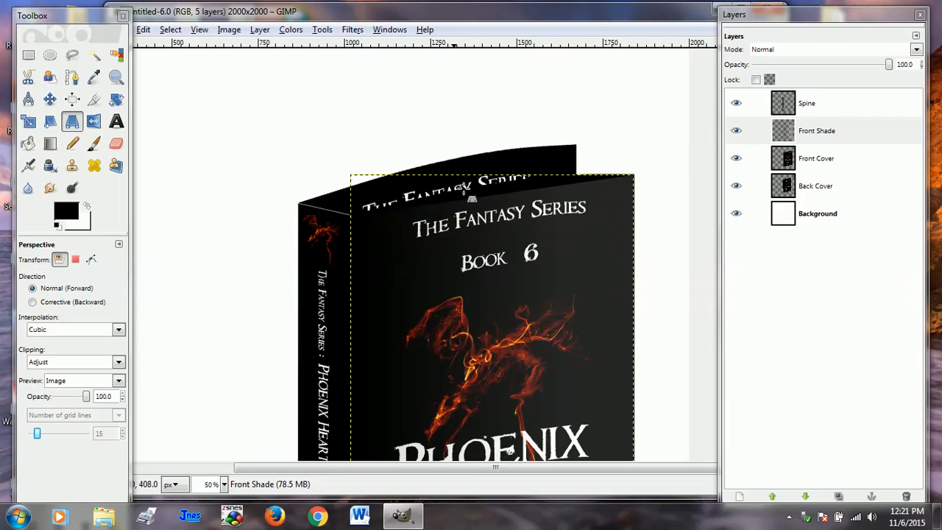
click(351, 31)
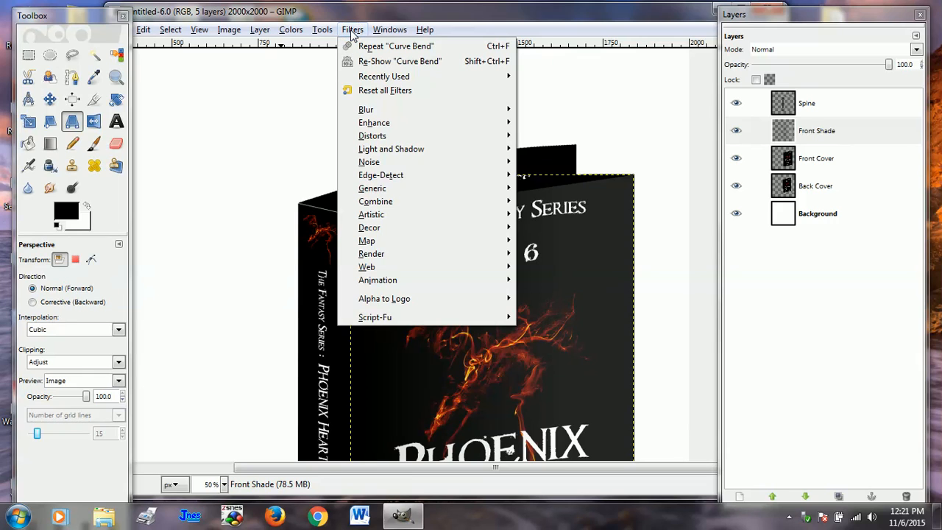
click(385, 61)
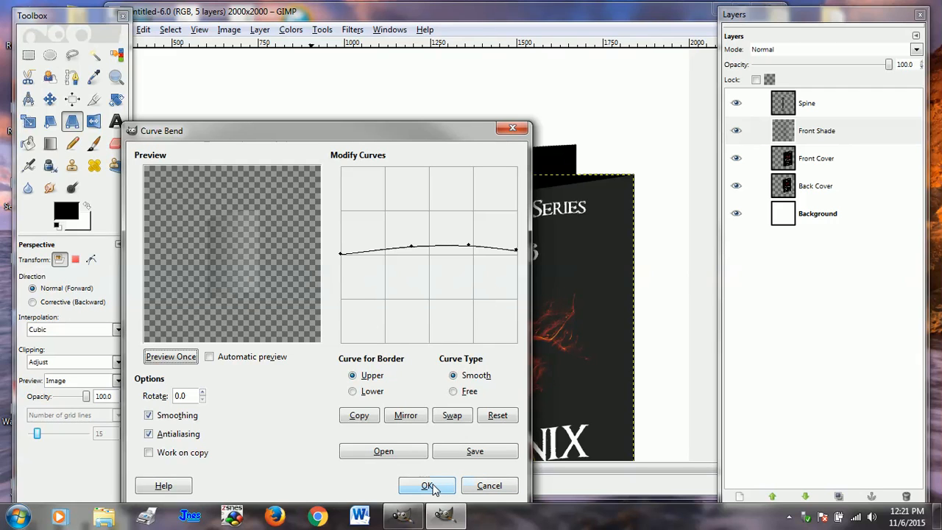
click(469, 484)
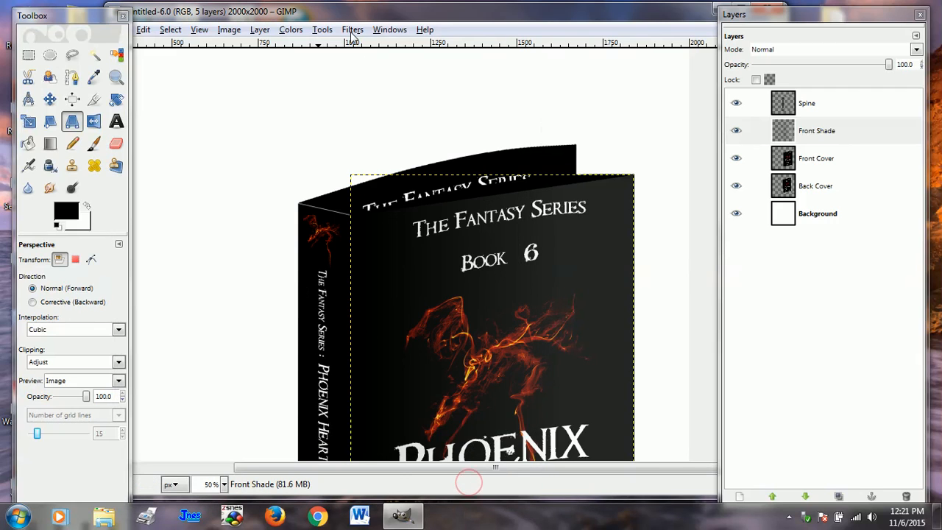
- Repeat the last Curve Bend on the Front Shade layer with the same settings
click(352, 35)
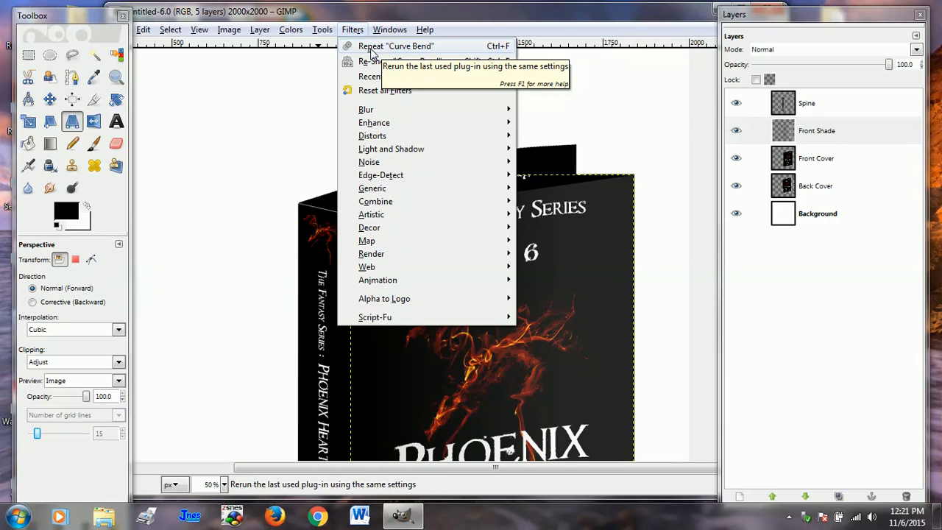
click(371, 47)
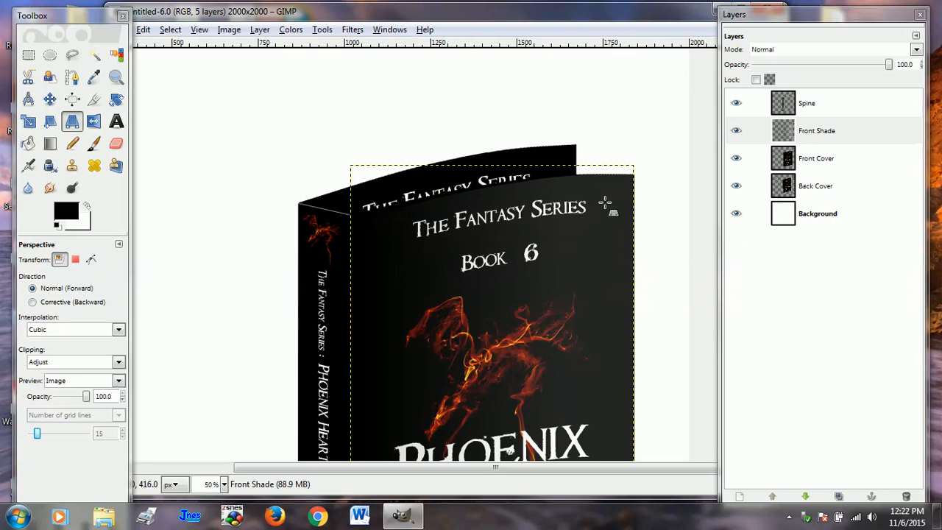
scroll(550, 254, down, 5)
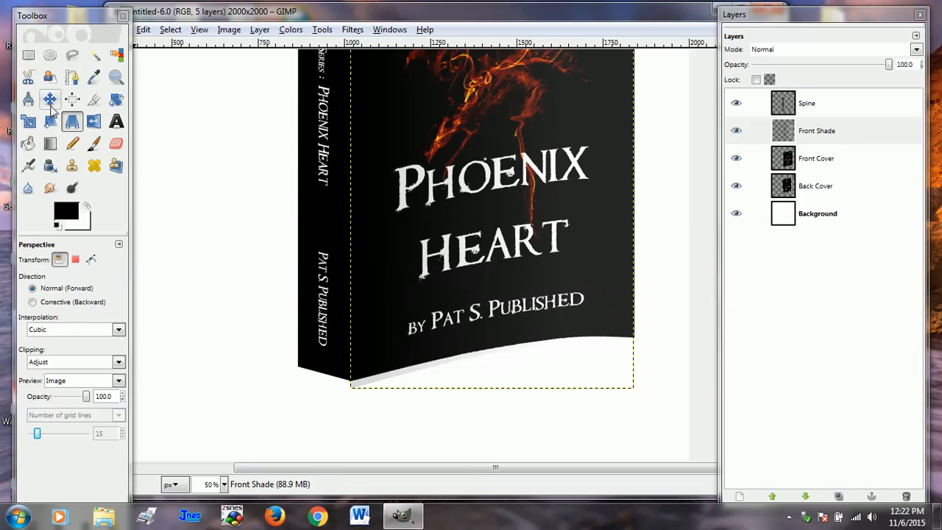
- Perspective-transform Front Shade, pulling its lower-left corner to the cover's spine-side bottom corner and nudging its upper-left corner slightly upward
click(351, 388)
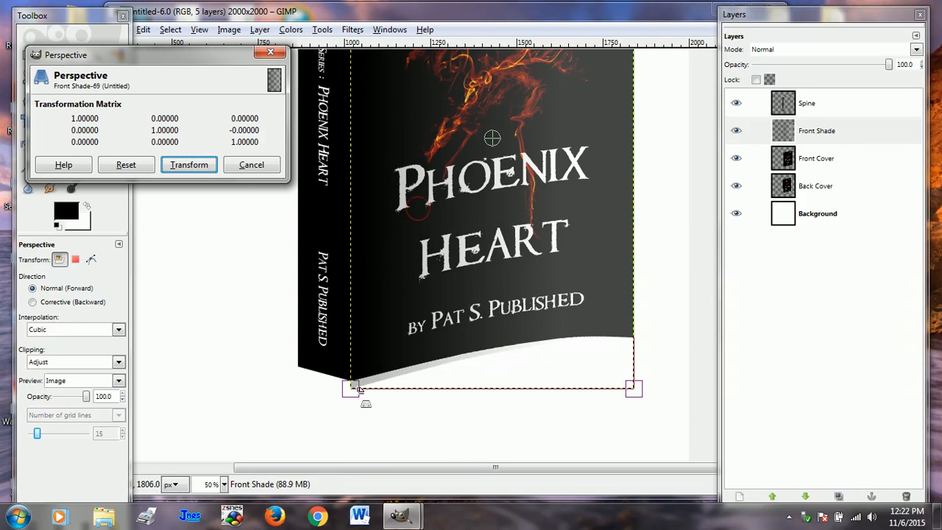
drag(351, 388, 348, 380)
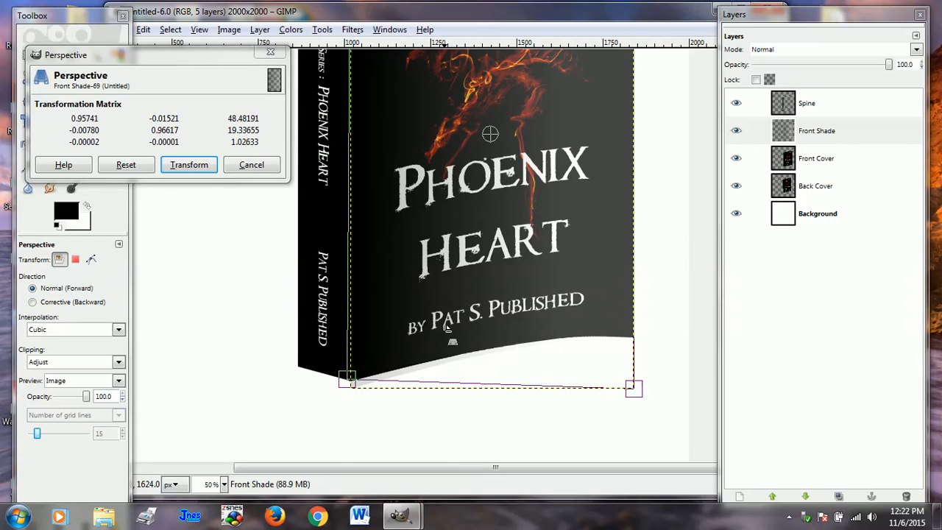
scroll(453, 341, up, 5)
drag(356, 168, 353, 162)
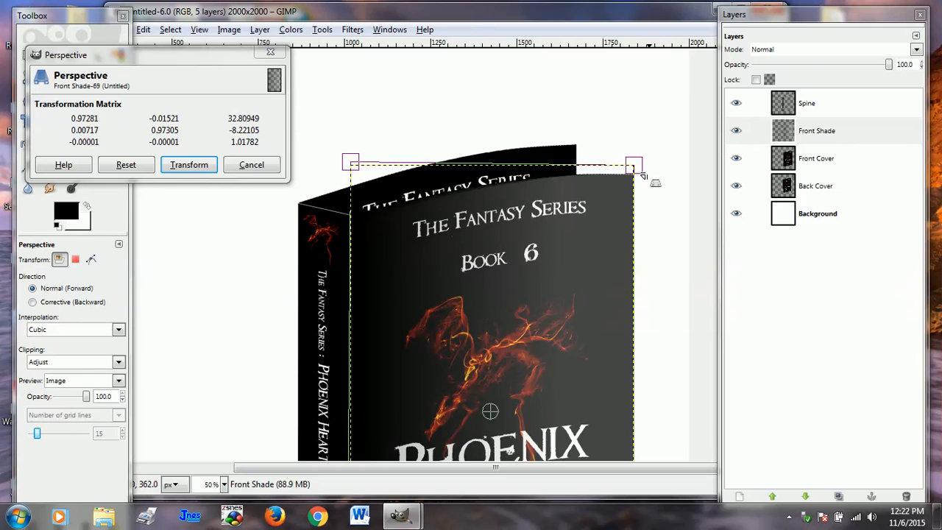
click(192, 165)
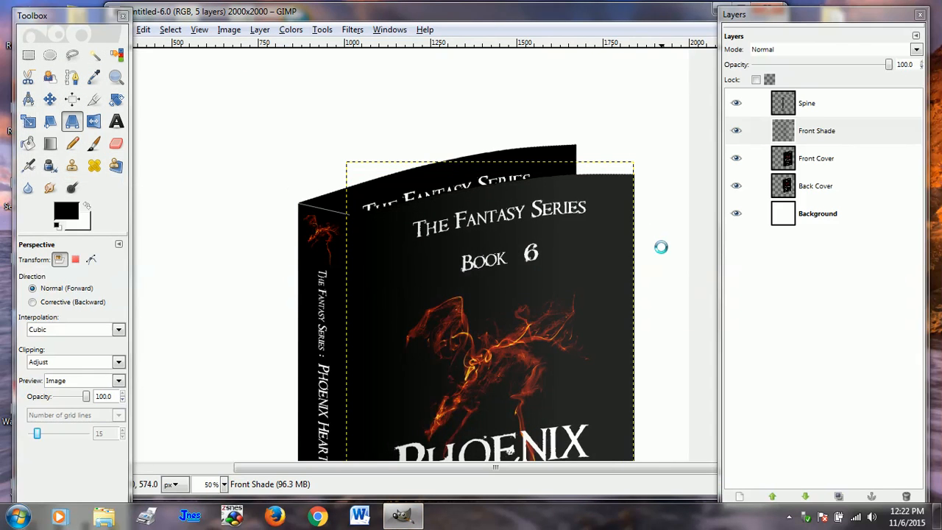
scroll(661, 248, down, 5)
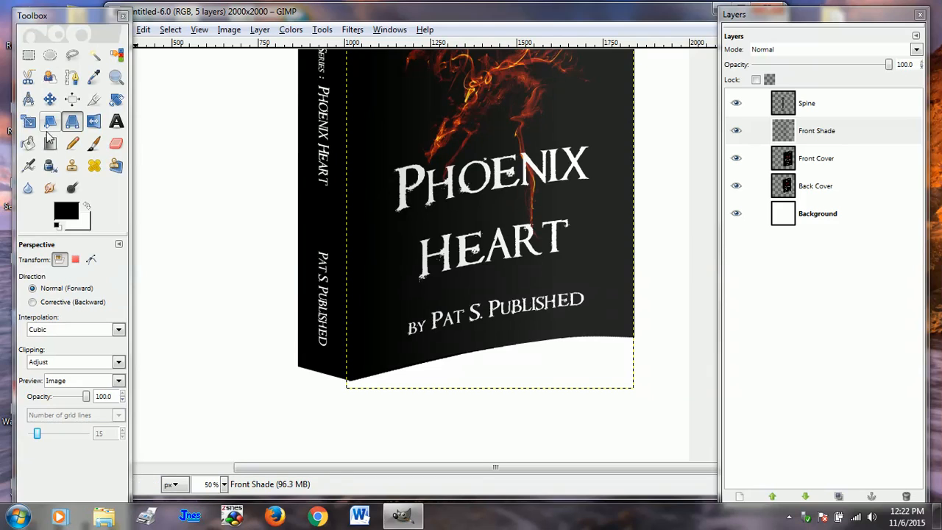
click(49, 99)
click(447, 145)
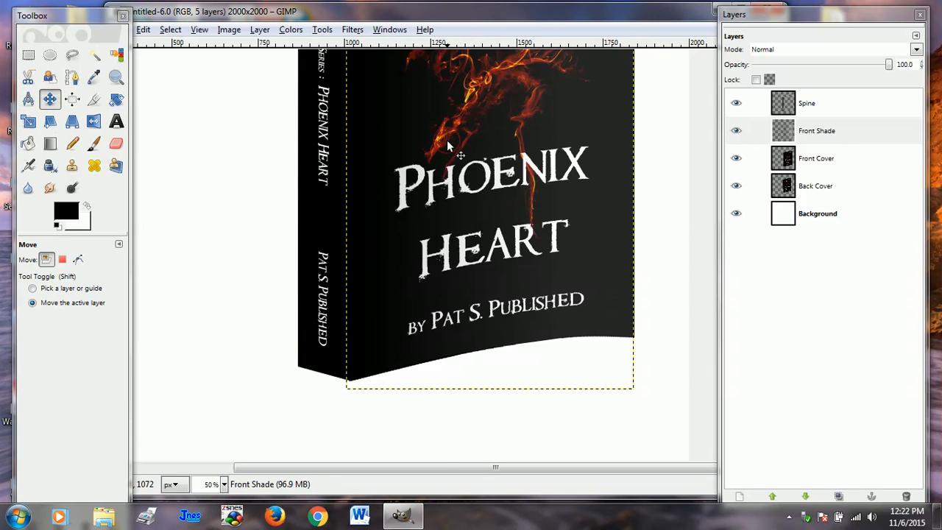
scroll(447, 145, down, 3)
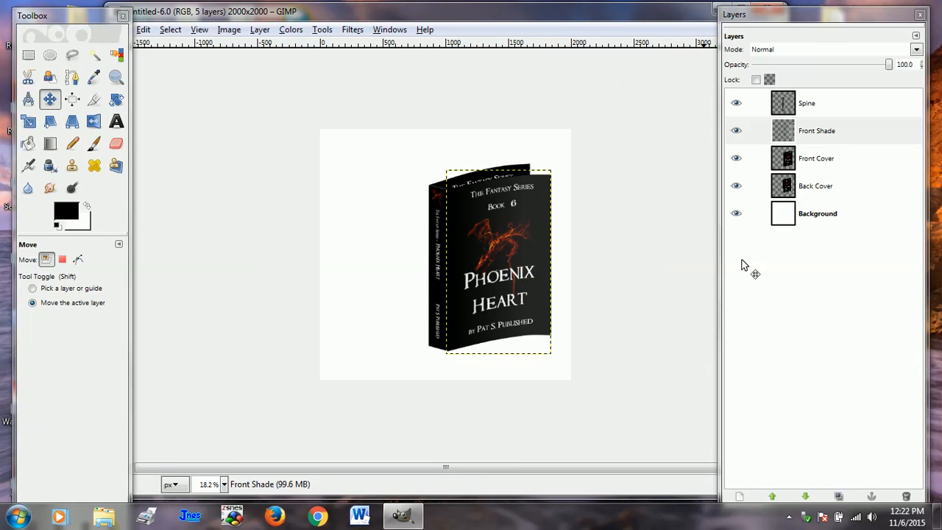
- Create a white-filled layer named Pages, 1000 px wide and about 500 px high, directly above Front Shade
click(814, 217)
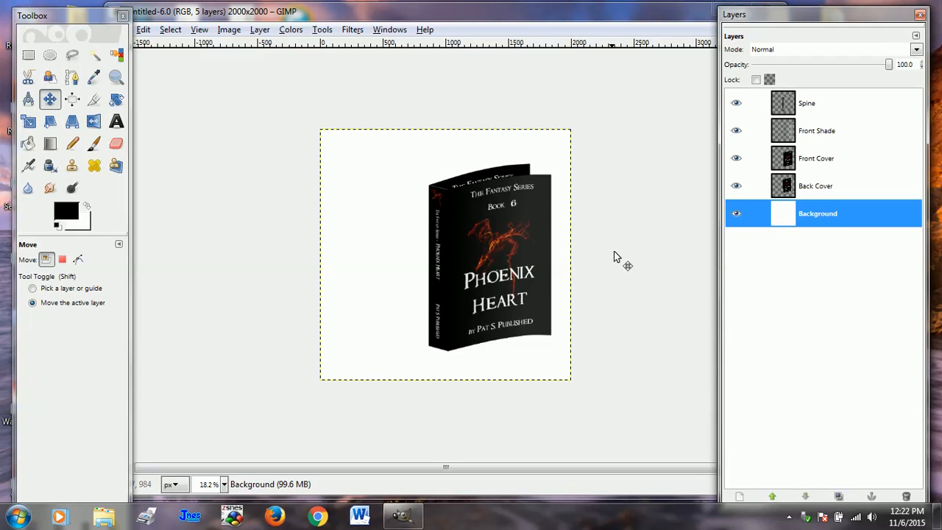
click(817, 130)
click(262, 31)
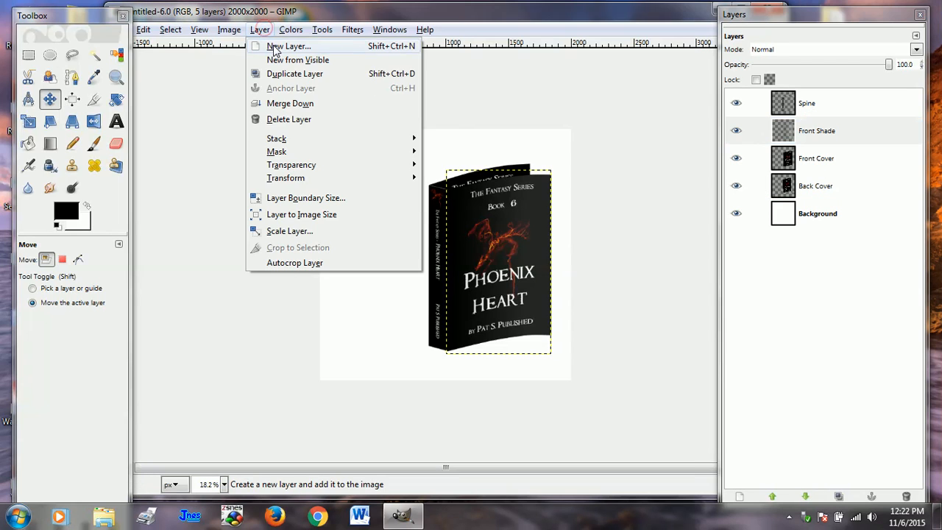
click(268, 47)
drag(141, 83, 70, 81)
text(Pages)
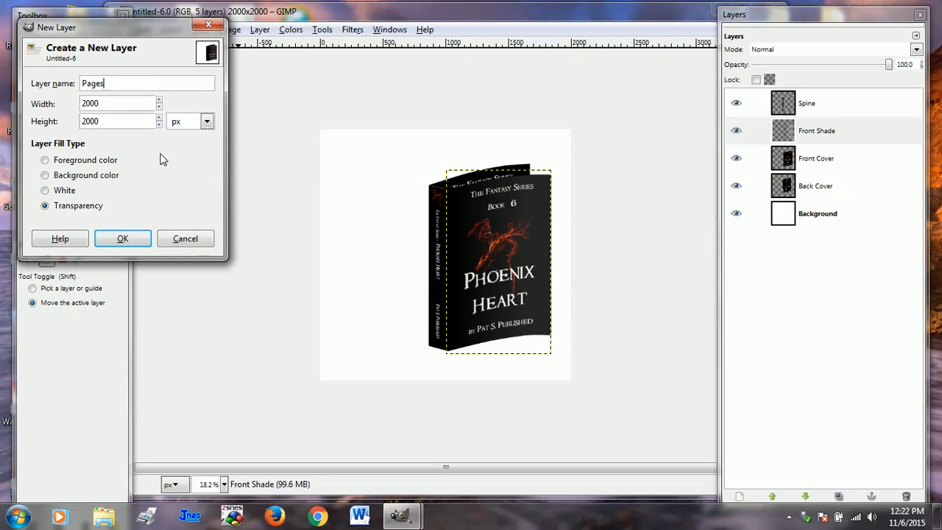
double_click(119, 104)
text(1000)
key(Tab)
click(43, 191)
click(127, 237)
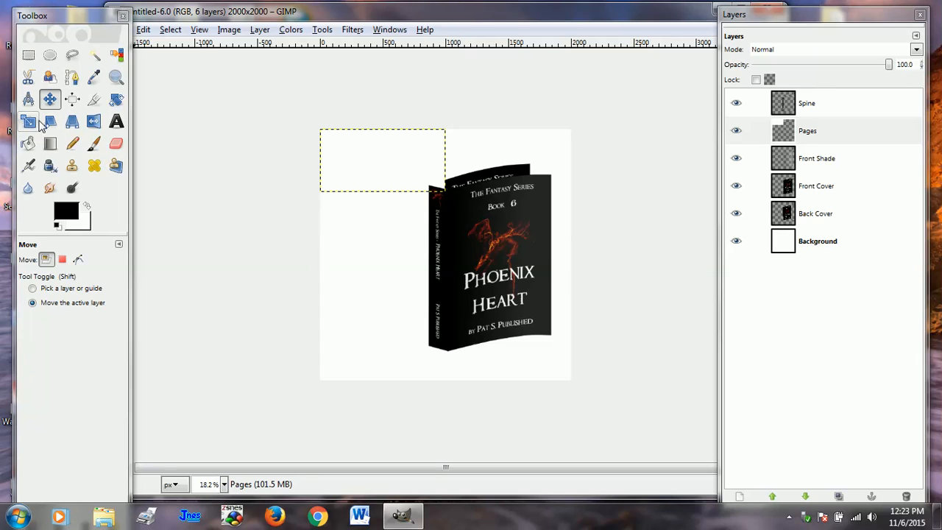
- Draw a horizontal linear black-to-white gradient at 15 opacity from the Pages layer's left edge most of the way across
click(50, 145)
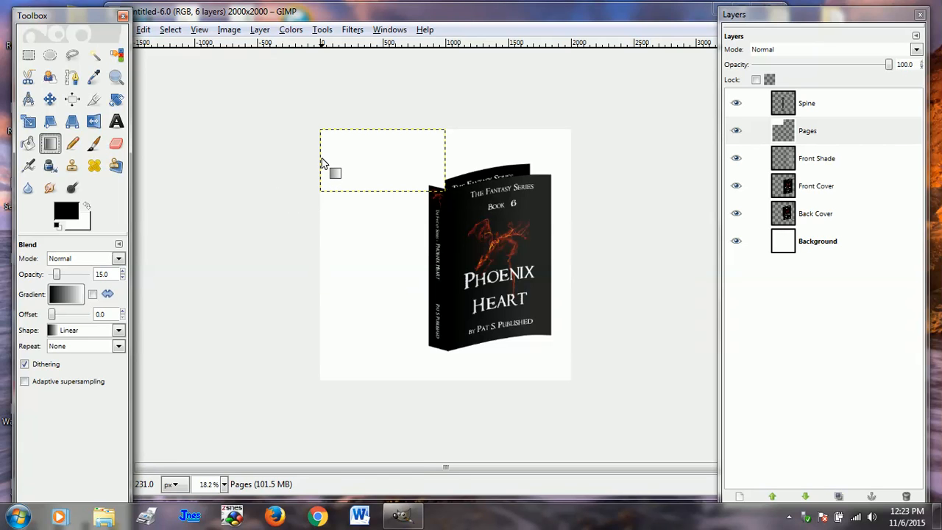
drag(321, 159, 424, 162)
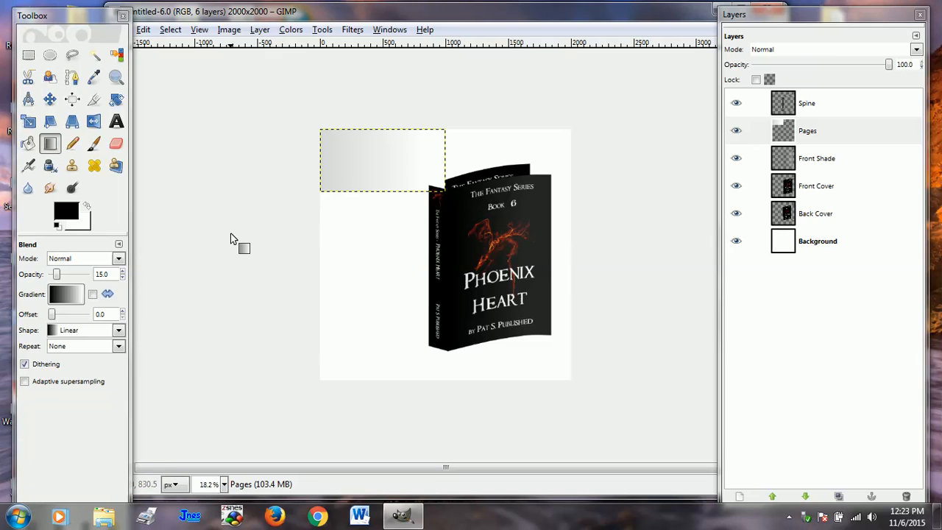
- Move the Pages layer's upper-left corner to the spine's upper-left corner and place the layer directly below Front Cover
click(50, 99)
key(plus)
key(plus)
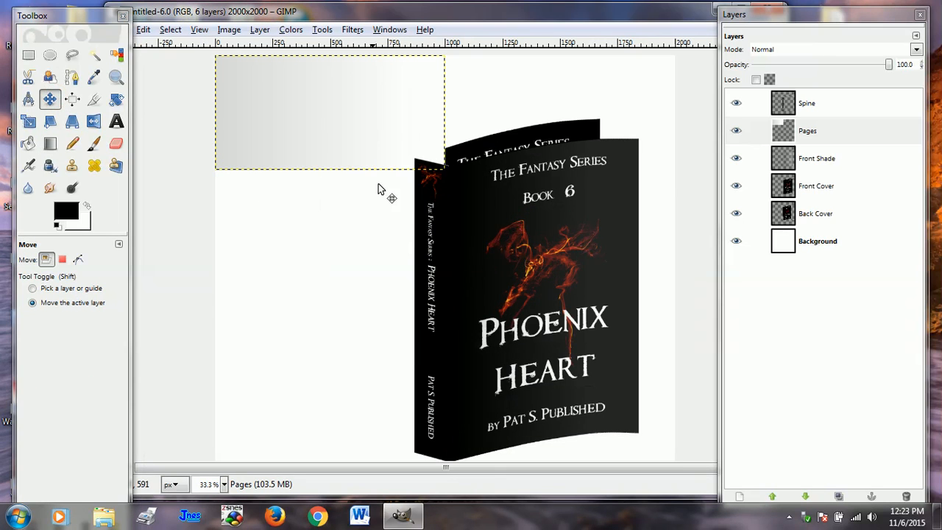
drag(277, 102, 476, 199)
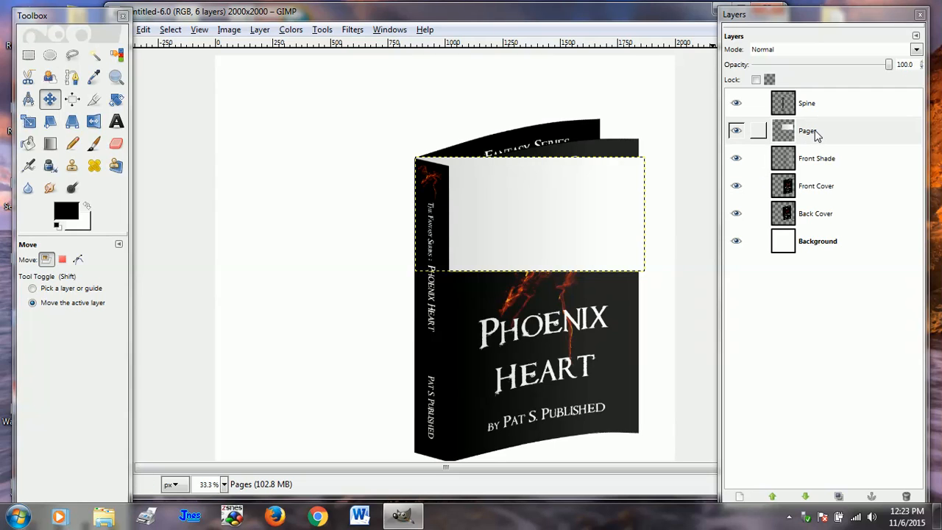
drag(816, 134, 823, 198)
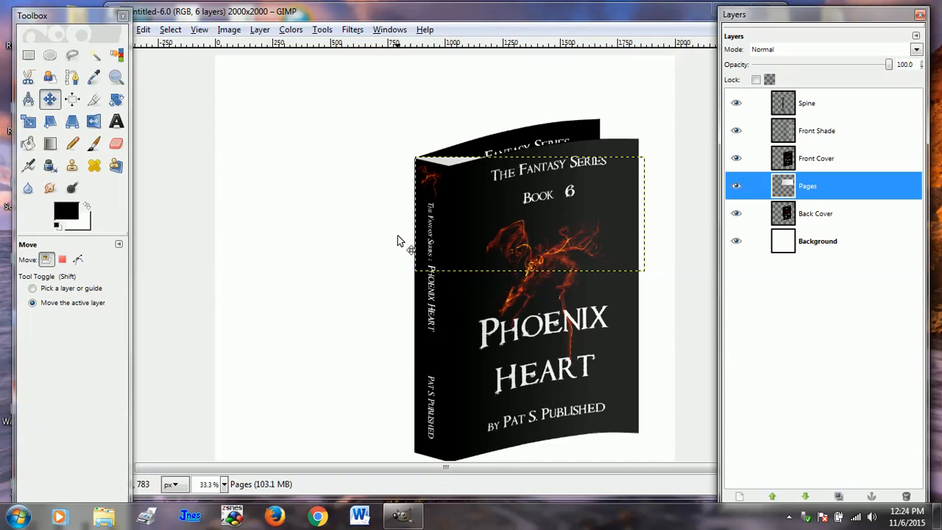
- Perspective-transform the Pages layer, raising both right corners so its top edge ends slightly above the front cover's upper-right corner
click(73, 125)
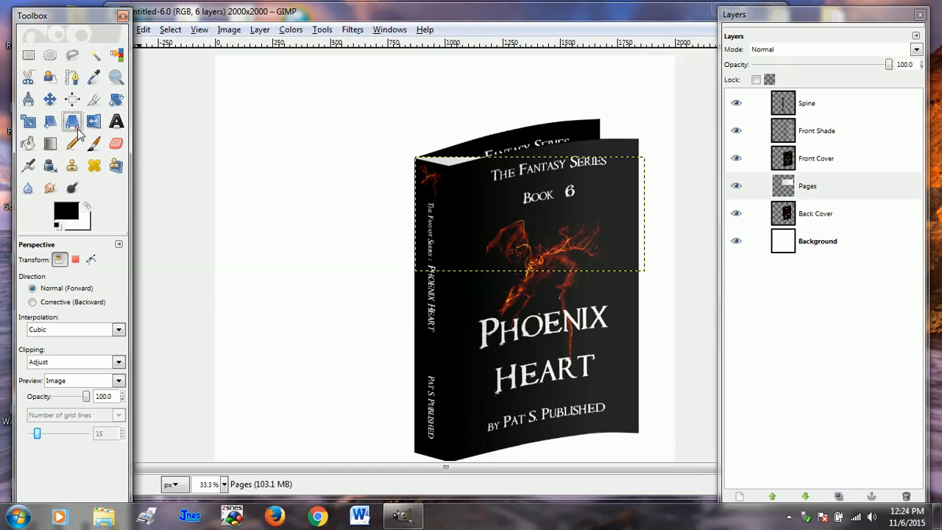
click(501, 179)
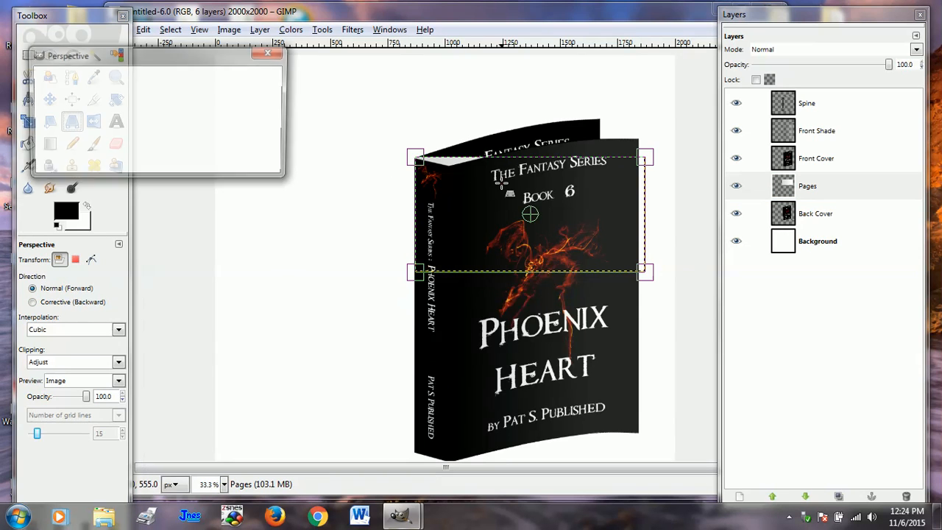
drag(645, 160, 644, 136)
drag(653, 273, 641, 251)
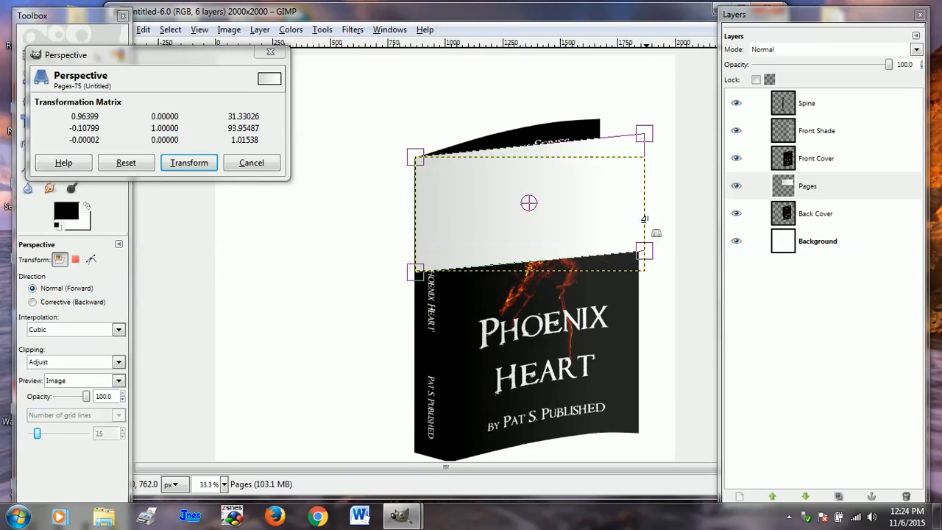
click(190, 163)
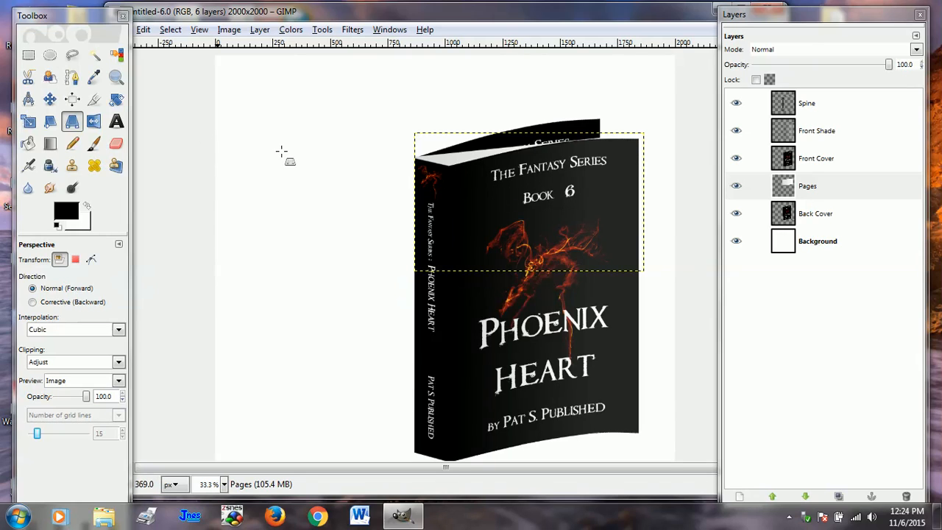
- Apply a second perspective transform to the Pages layer, raising its upper-right and lower-right corners a little further
click(508, 199)
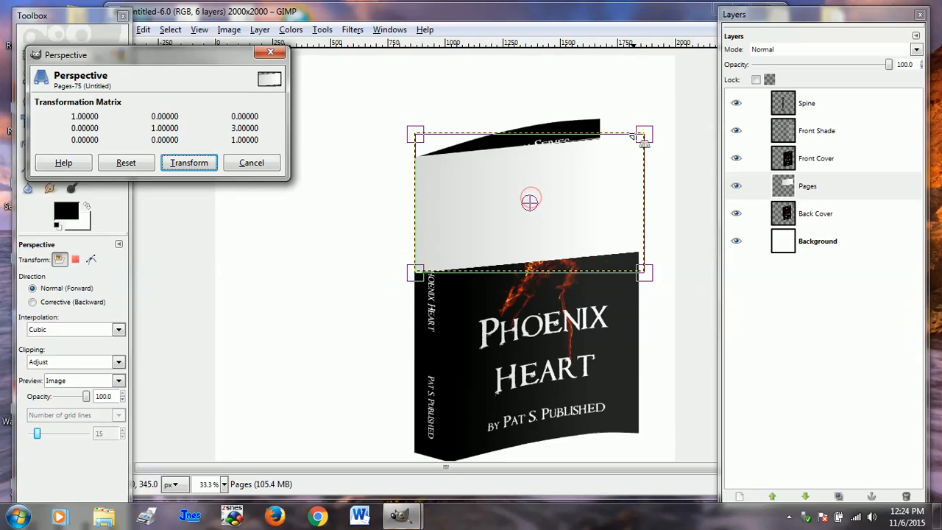
drag(642, 138, 638, 128)
drag(642, 272, 643, 257)
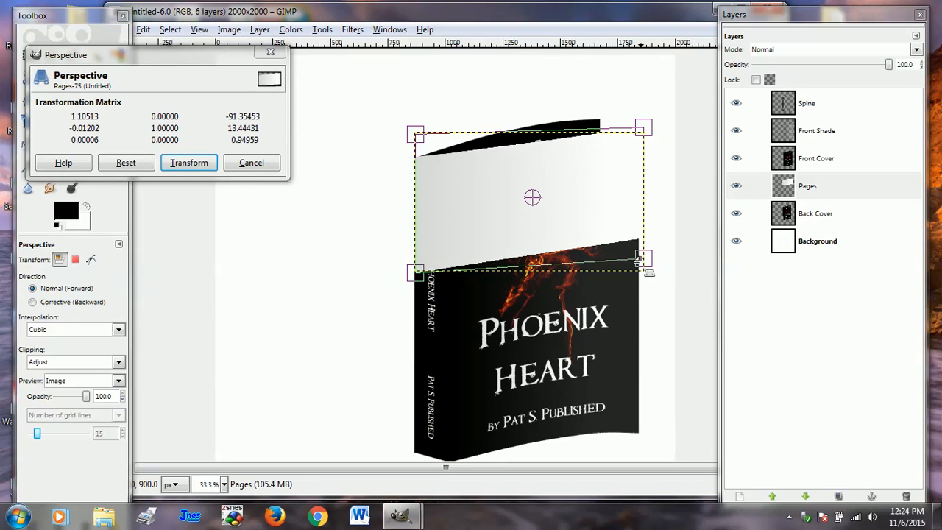
click(189, 166)
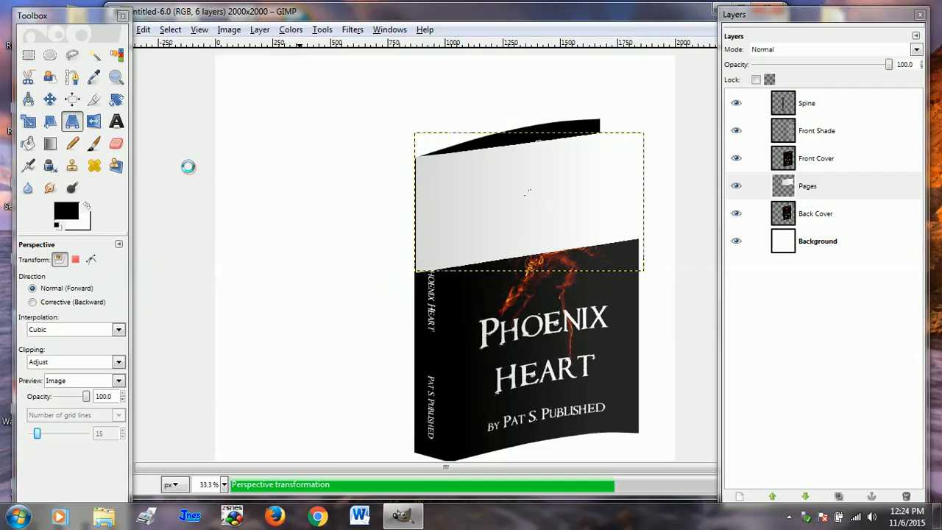
- Repeat the Curve Bend filter with its last settings on the Pages layer
click(353, 31)
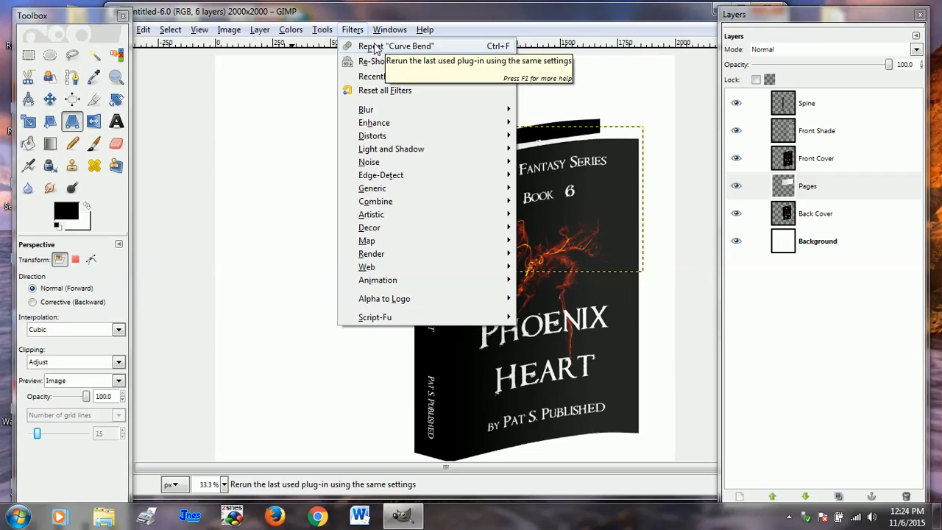
mouse_move(391, 31)
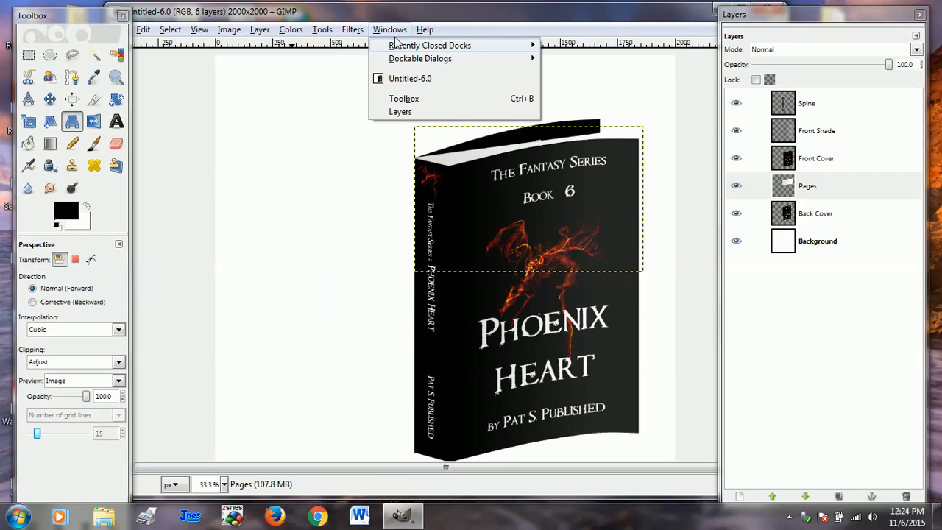
mouse_move(358, 33)
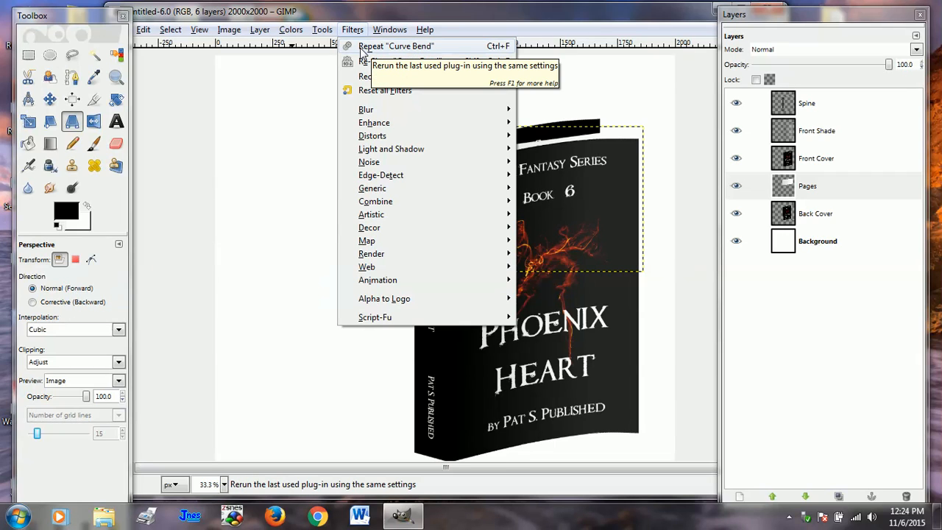
click(362, 47)
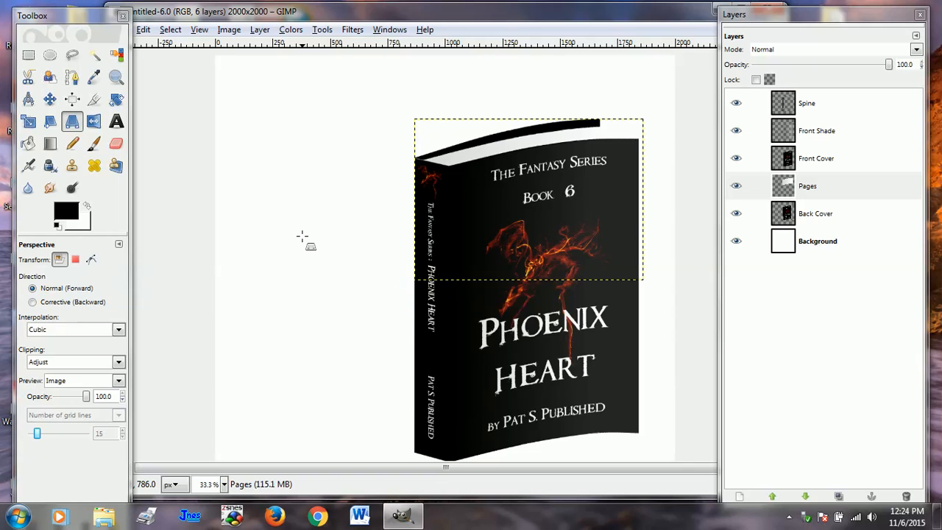
- In a new perspective transform of the Pages layer, shift it up about 20 px and raise its upper-right corner slightly
scroll(302, 236, up, 1)
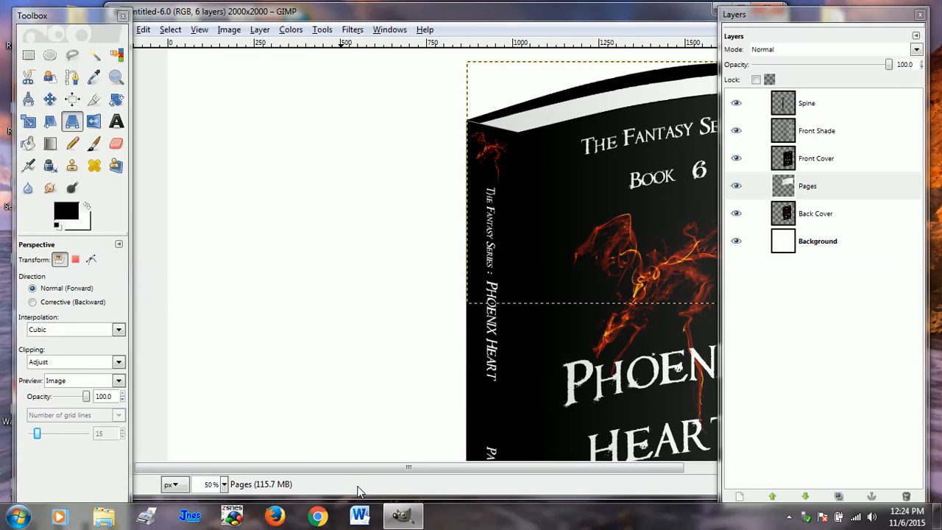
drag(364, 471, 480, 475)
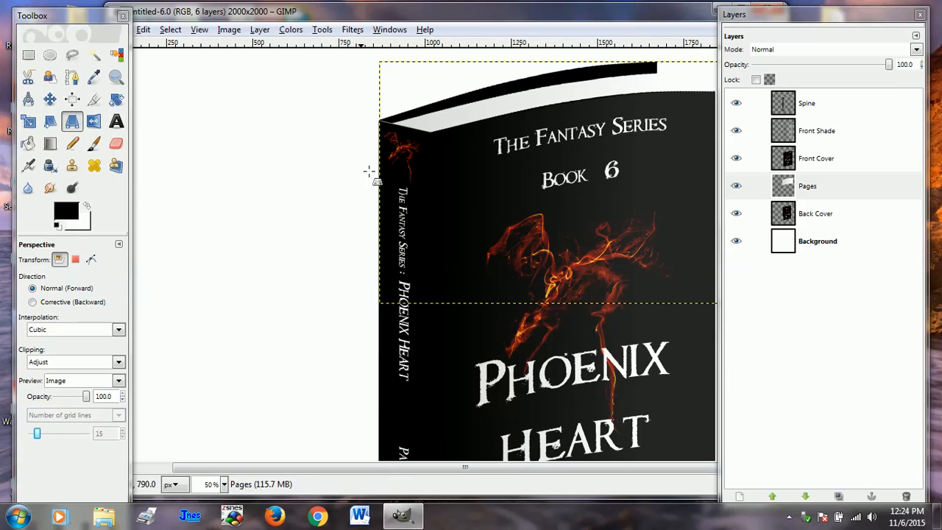
drag(497, 13, 385, 17)
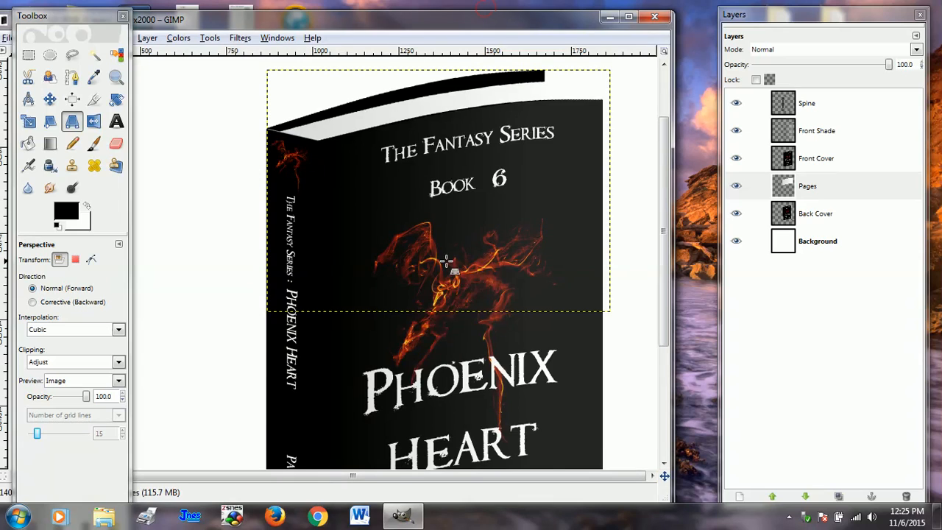
scroll(448, 263, up, 3)
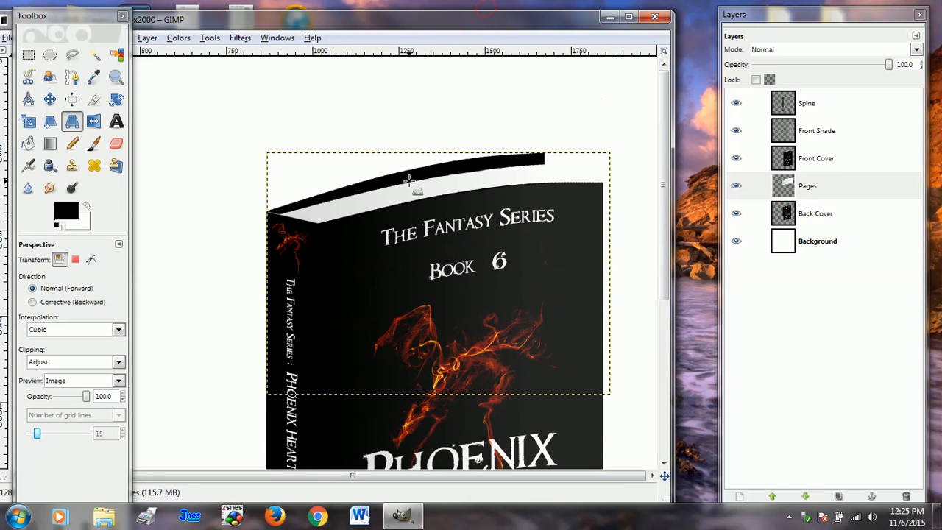
scroll(409, 179, up, 1)
drag(373, 476, 403, 482)
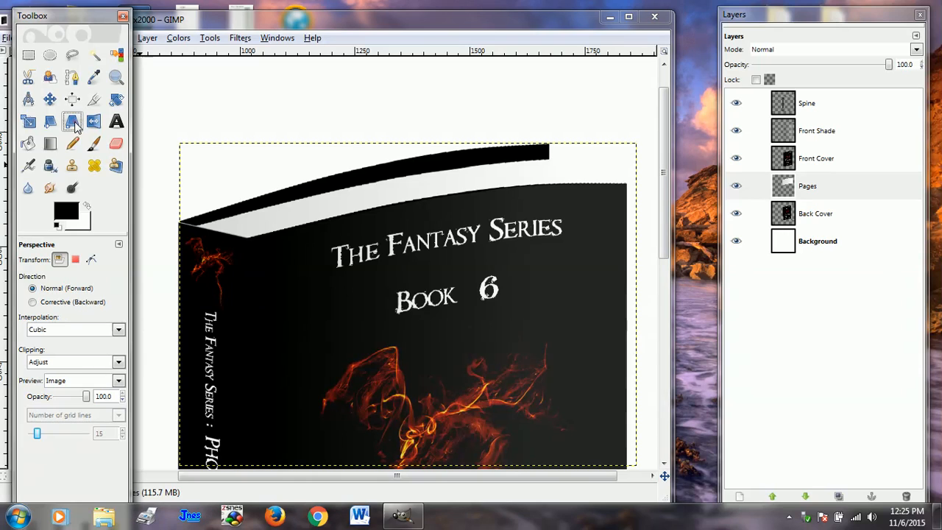
click(386, 184)
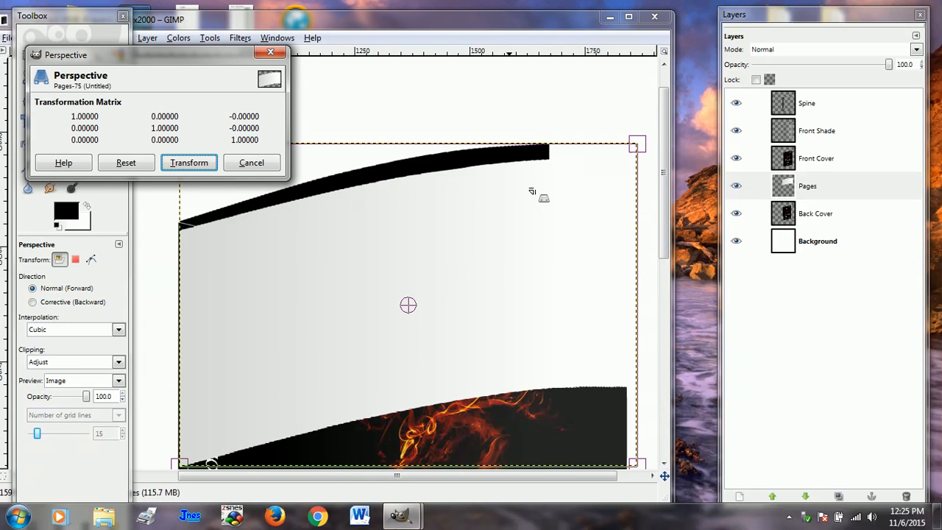
drag(408, 305, 410, 296)
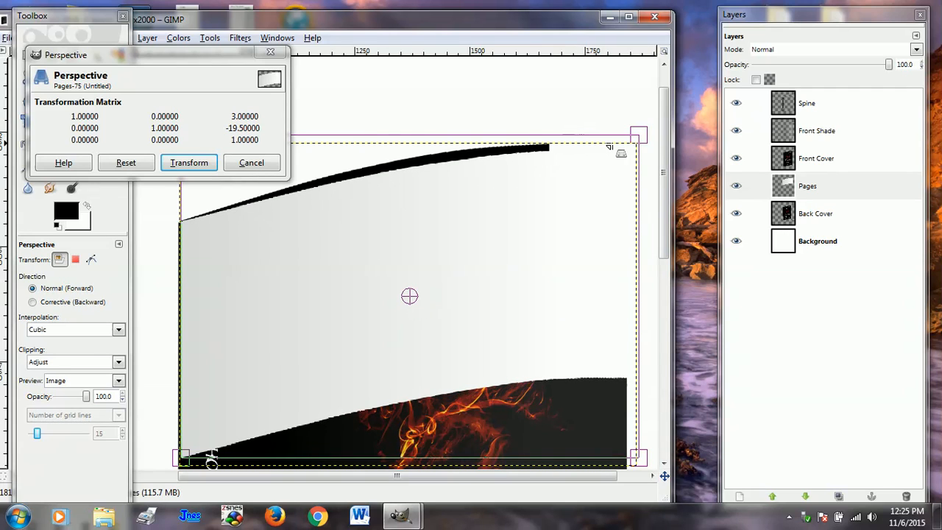
drag(638, 136, 637, 131)
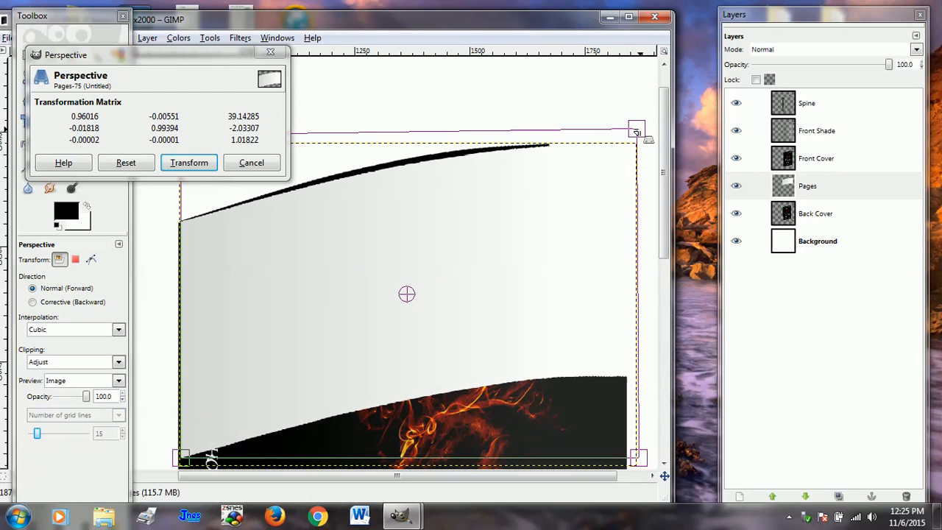
- Pull the Pages layer's lower-left corner inward and up over the spine, and shift its upper-left corner slightly outward
drag(354, 475, 274, 480)
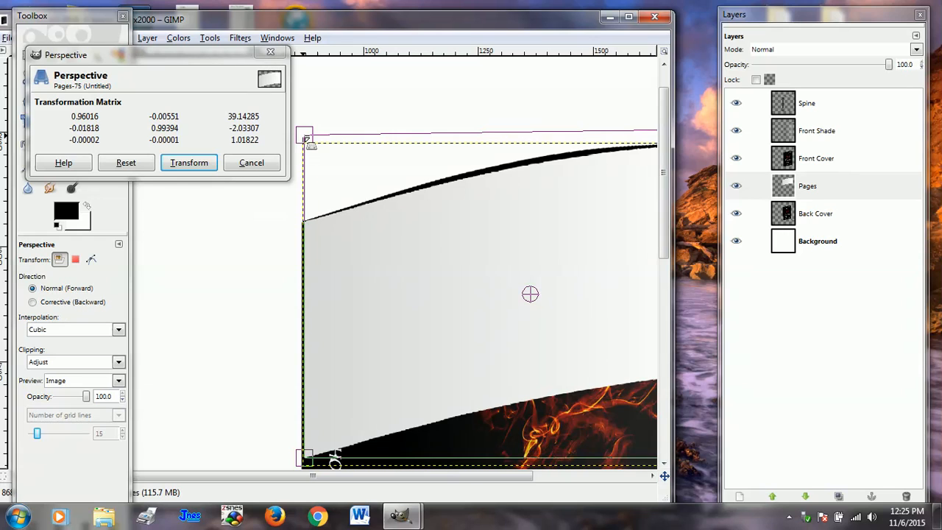
drag(305, 458, 337, 430)
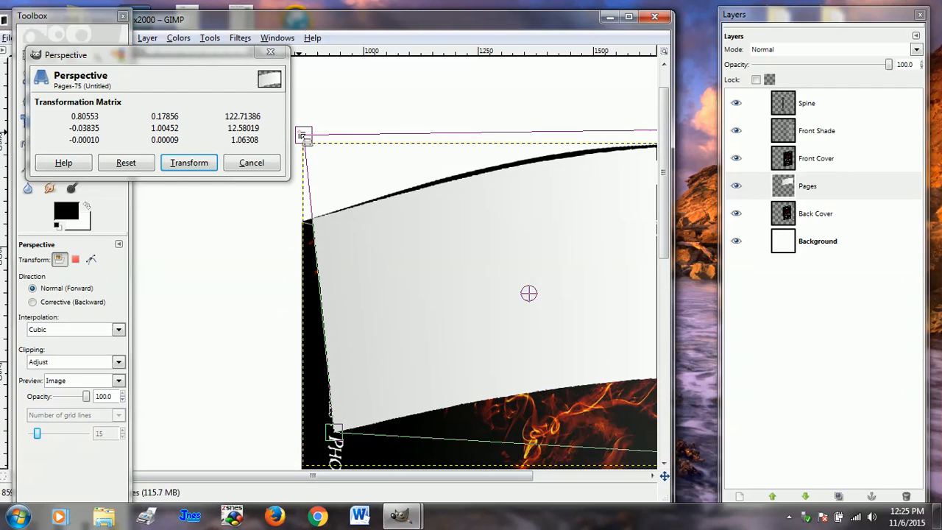
mouse_move(300, 133)
mouse_down()
mouse_move(298, 142)
mouse_move(287, 138)
mouse_up()
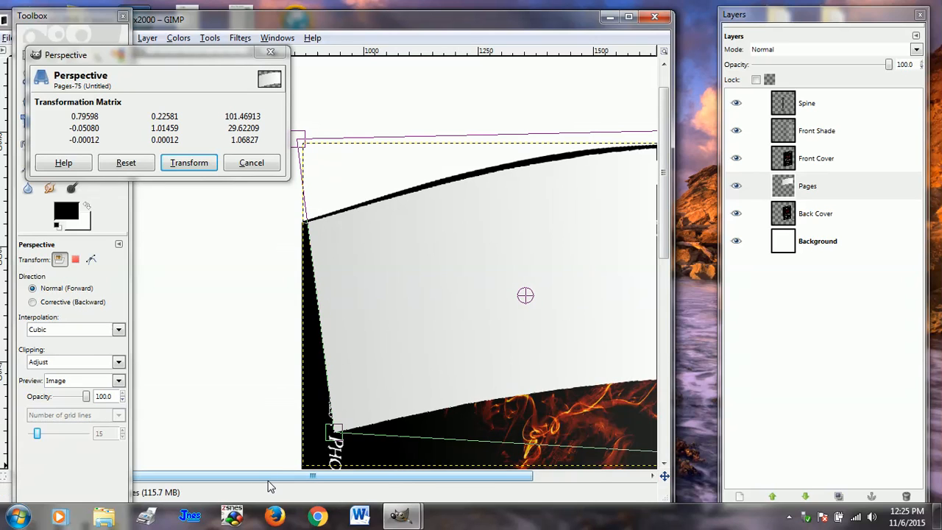
- Fine-tune both upper corners of the Pages layer, leaving a thin strip of back cover above it, and apply the perspective transform
drag(268, 479, 438, 477)
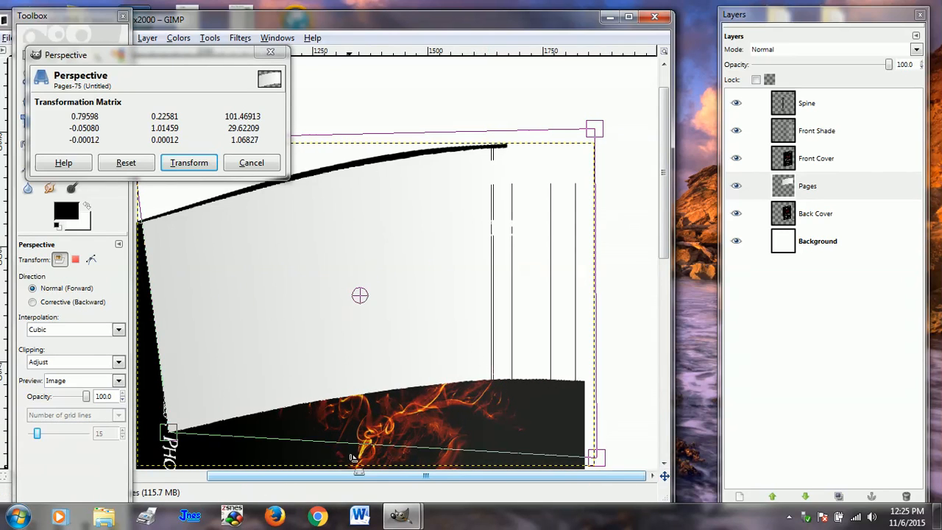
drag(321, 482, 285, 481)
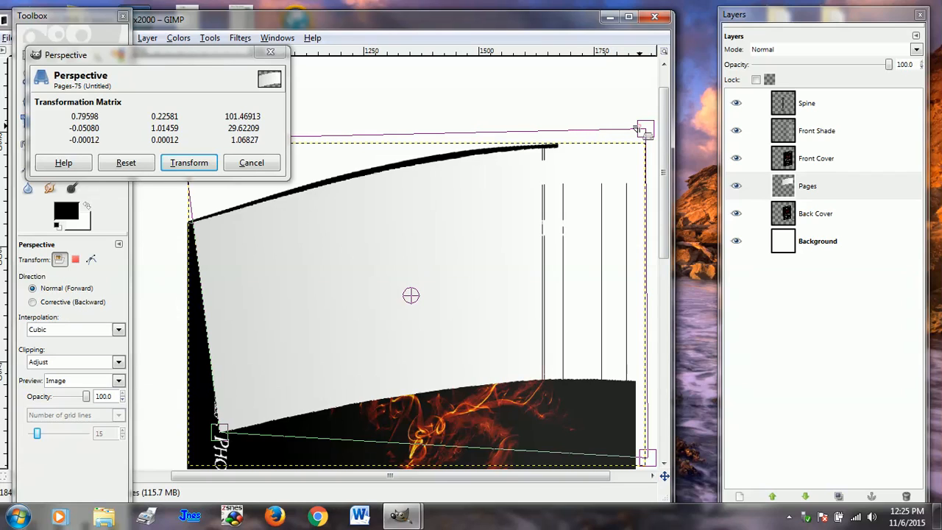
drag(638, 129, 638, 131)
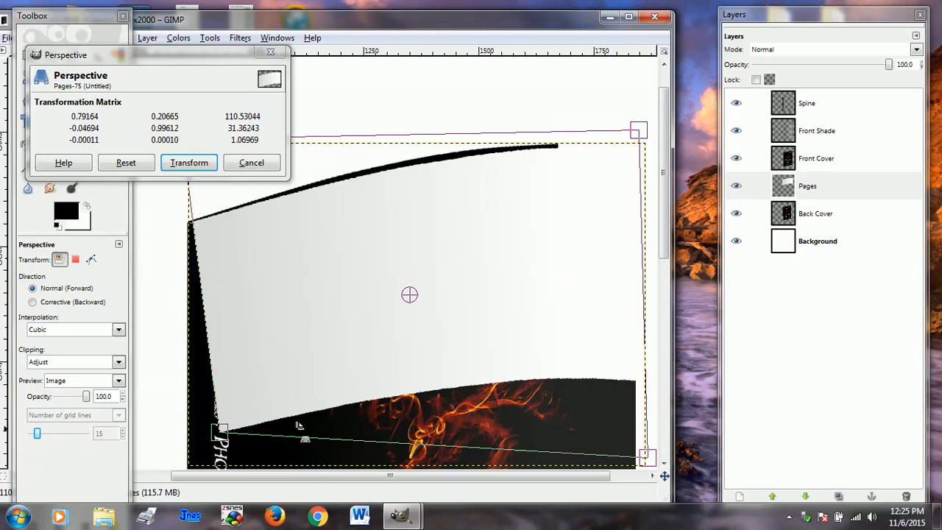
mouse_move(316, 477)
mouse_down()
mouse_move(273, 478)
mouse_move(305, 478)
mouse_up()
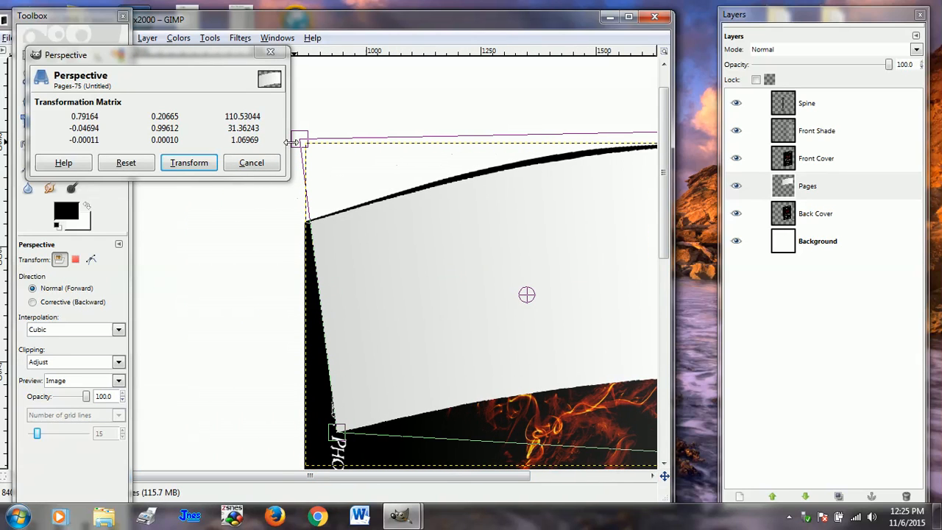
drag(298, 140, 302, 140)
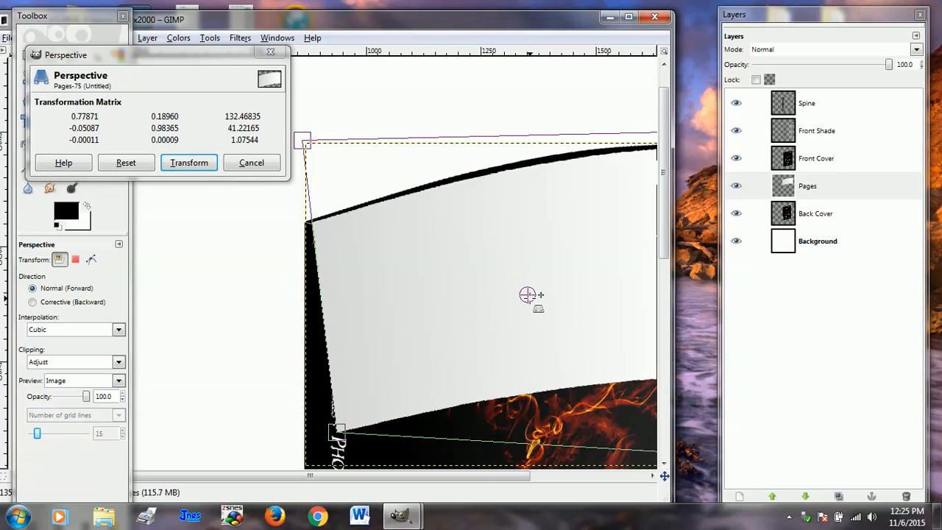
drag(528, 296, 527, 293)
click(193, 163)
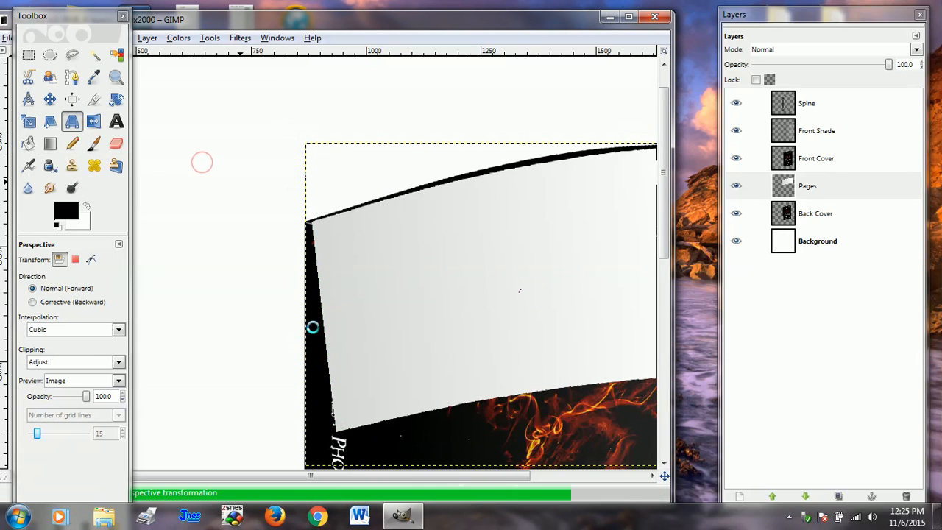
click(288, 466)
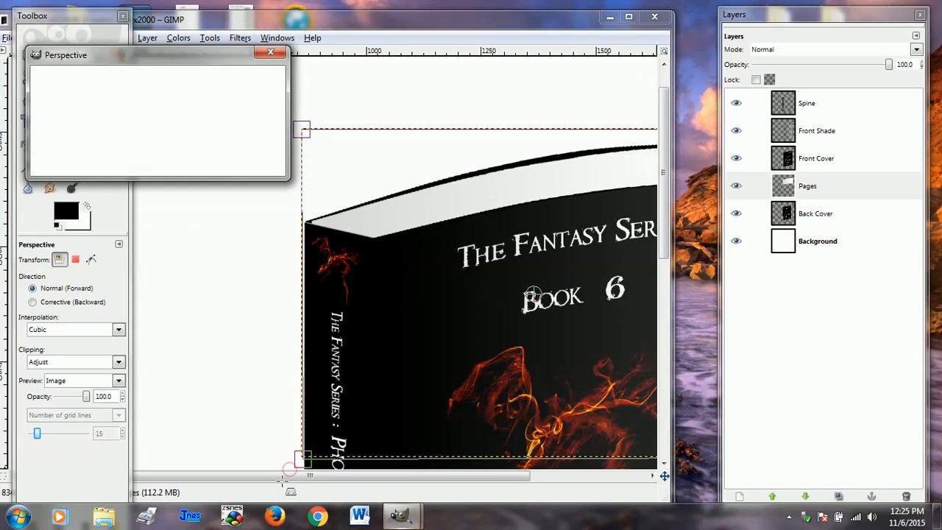
click(263, 164)
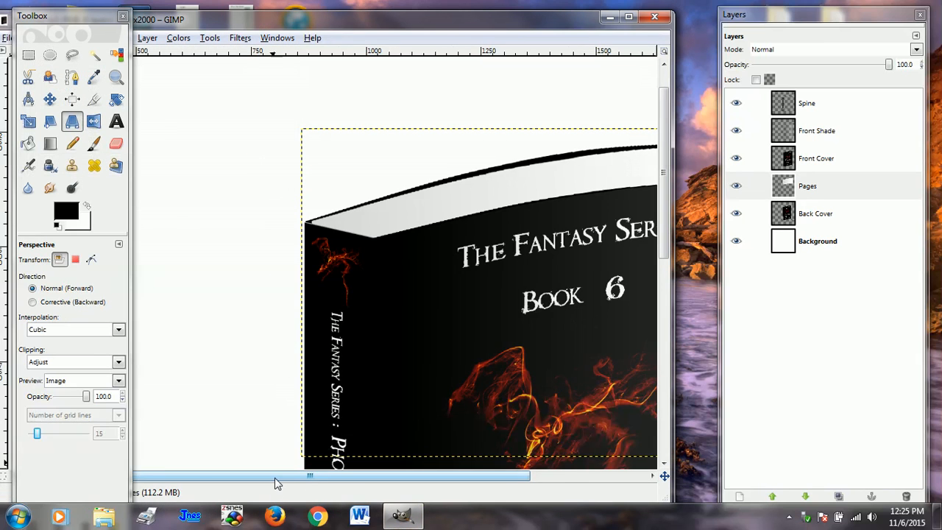
- Nudge the Pages layer slightly upward toward the back cover's top edge
drag(275, 476, 375, 474)
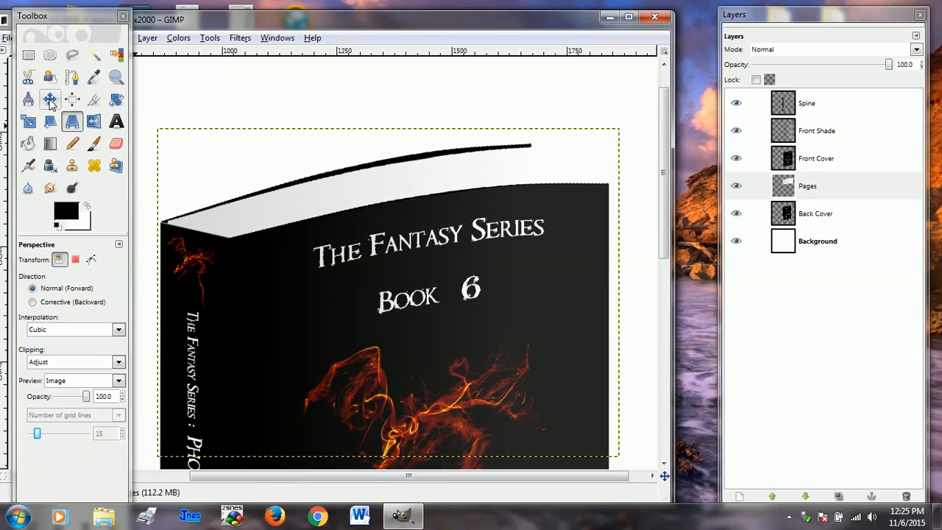
click(49, 98)
click(395, 210)
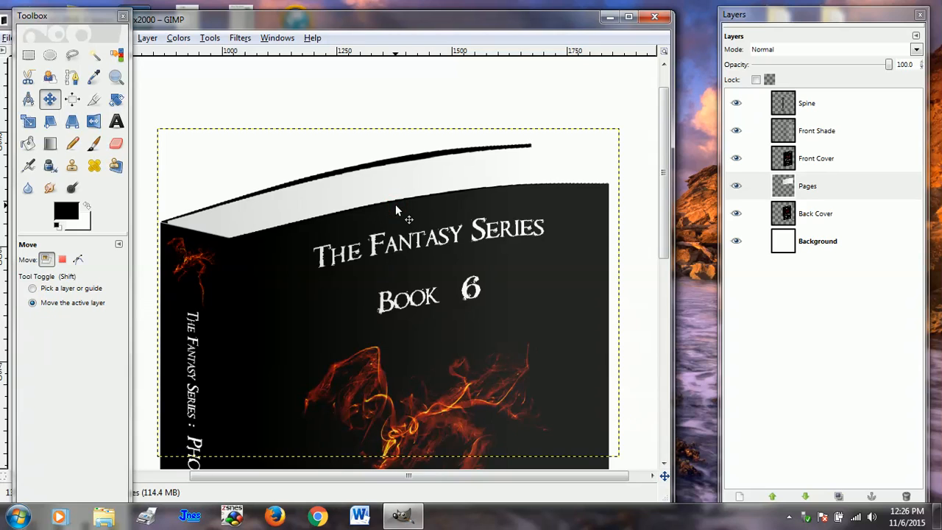
scroll(395, 210, down, 5)
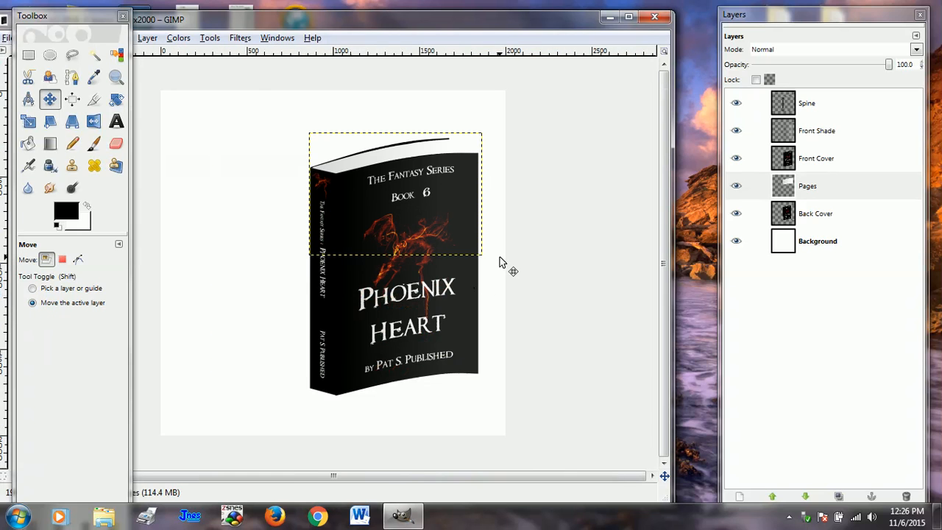
scroll(502, 263, down, 1)
click(810, 244)
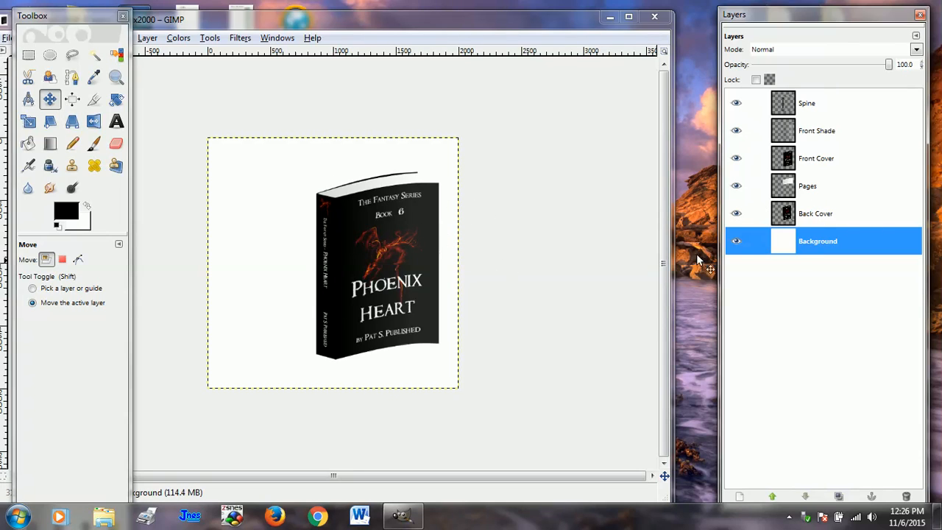
click(826, 193)
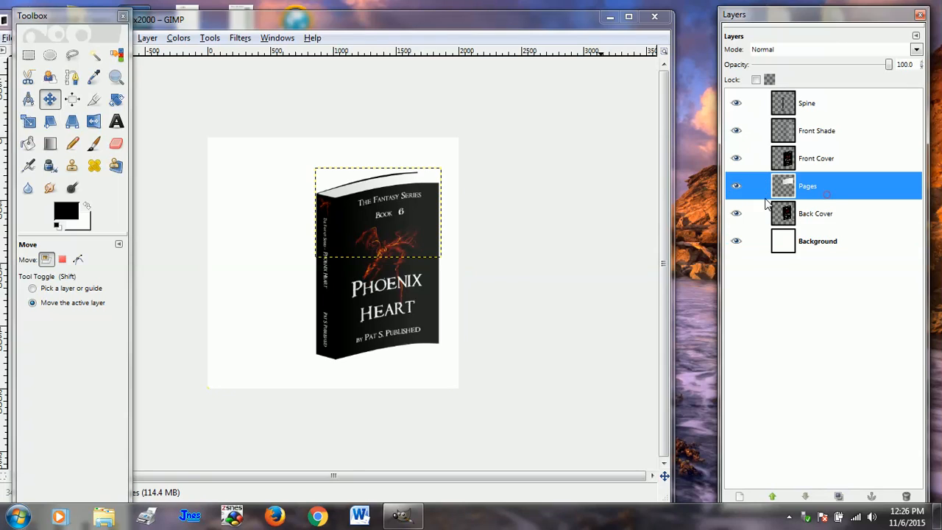
scroll(381, 217, up, 3)
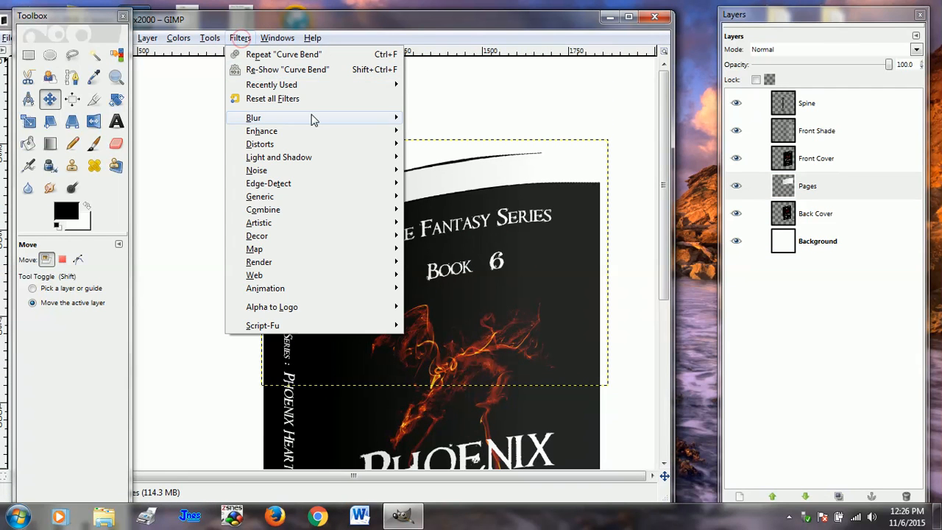
mouse_move(390, 150)
click(442, 157)
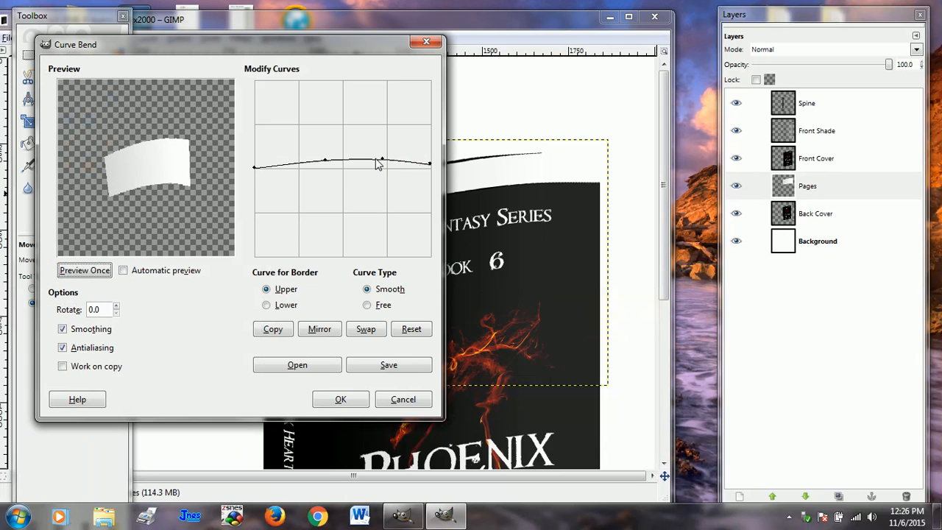
click(403, 400)
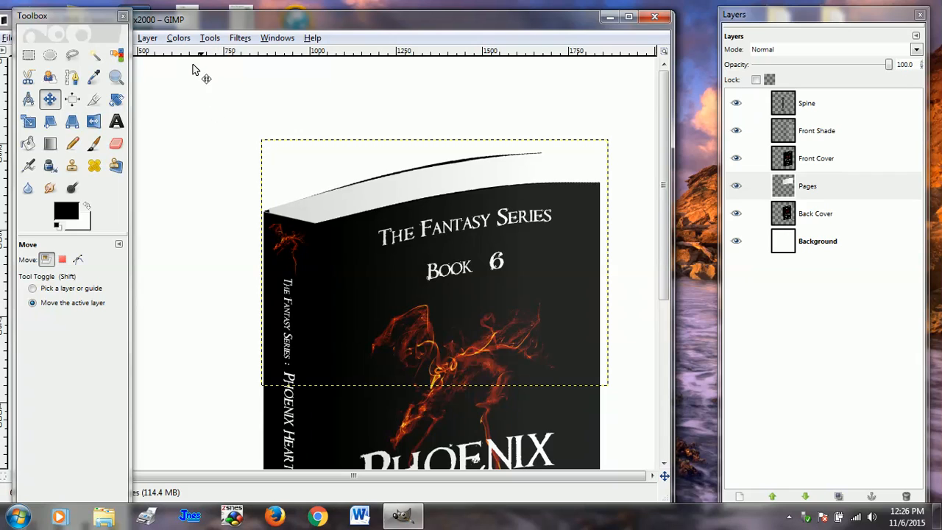
- Undo the last upward nudge of the Pages layer
key(ctrl+z)
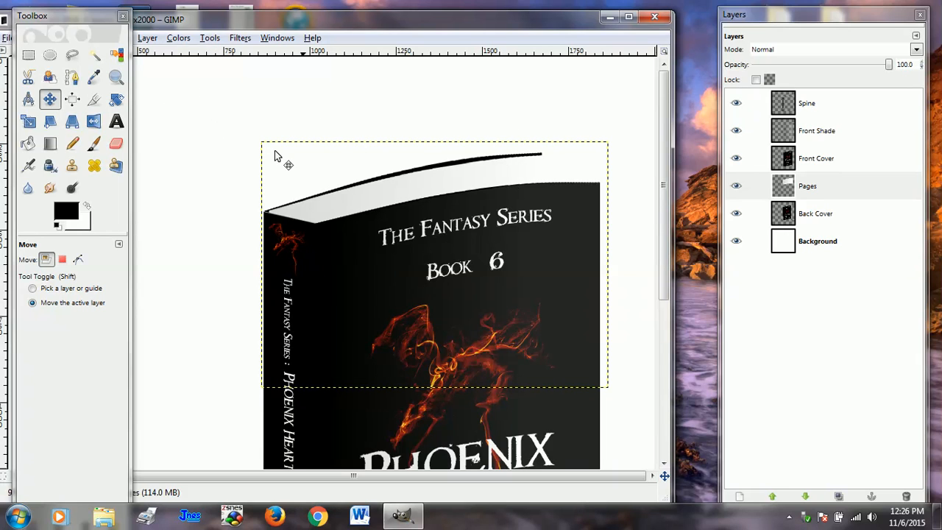
- Nudge the Pages layer slightly left so its edge lines up with the back cover and spine
drag(339, 209, 334, 209)
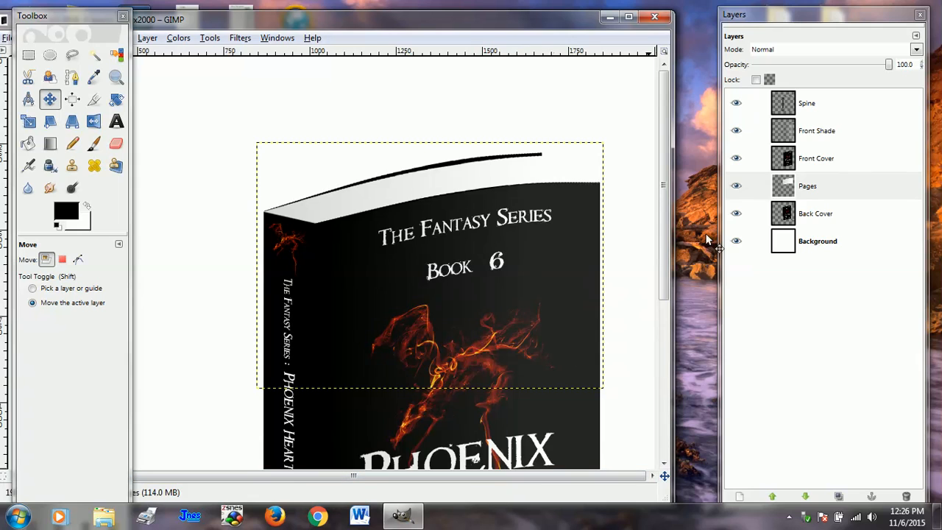
scroll(597, 217, down, 2)
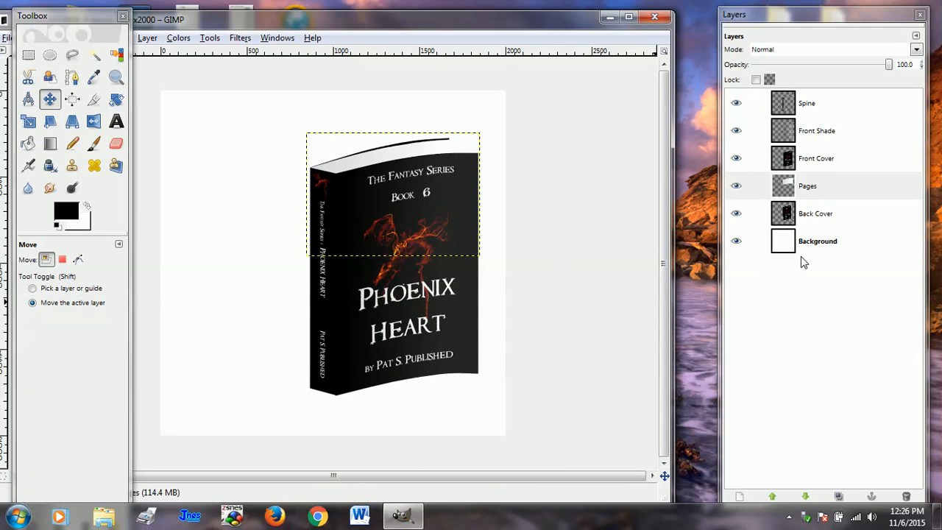
- Create a white 1000 × 1000 px layer named Shadow directly above the Background layer
click(824, 216)
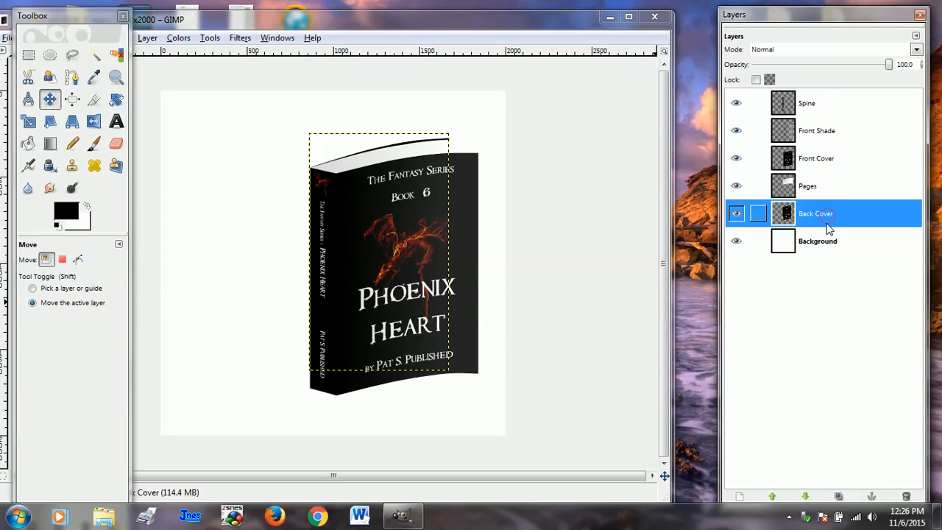
click(812, 250)
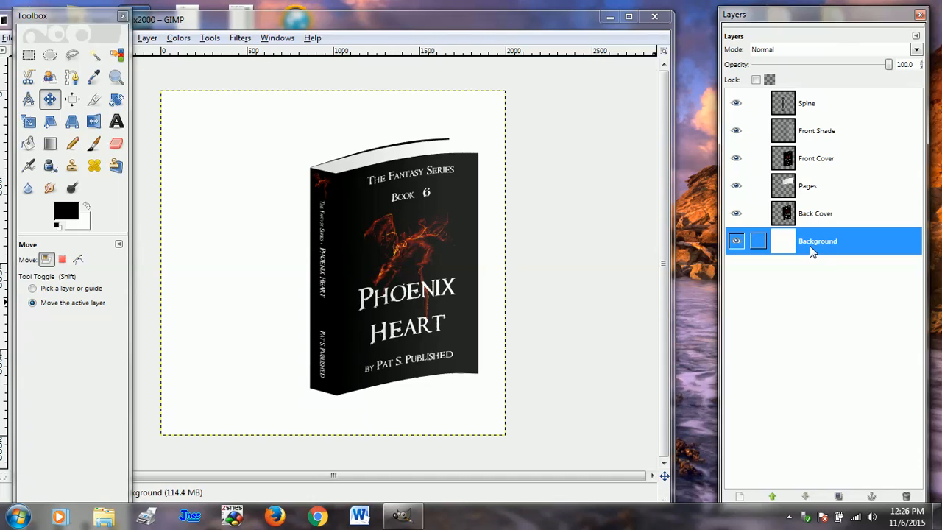
double_click(251, 22)
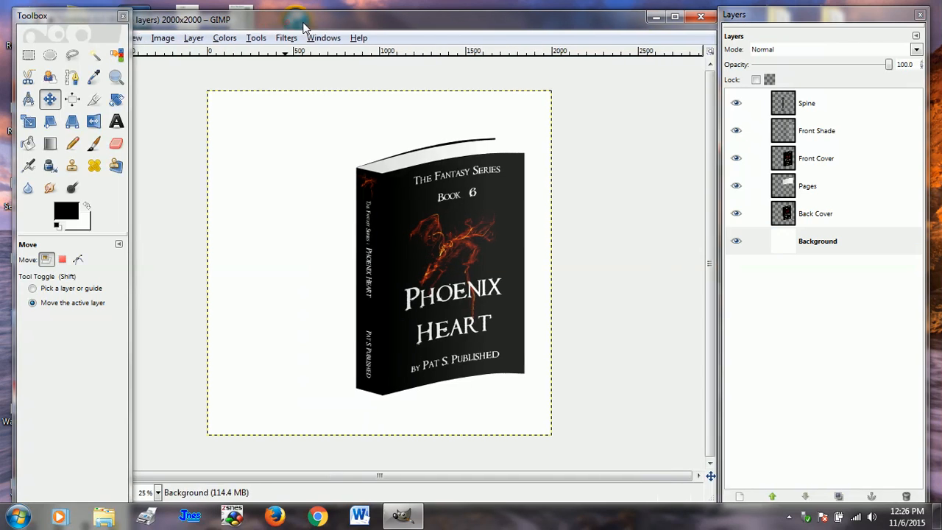
click(218, 38)
click(222, 56)
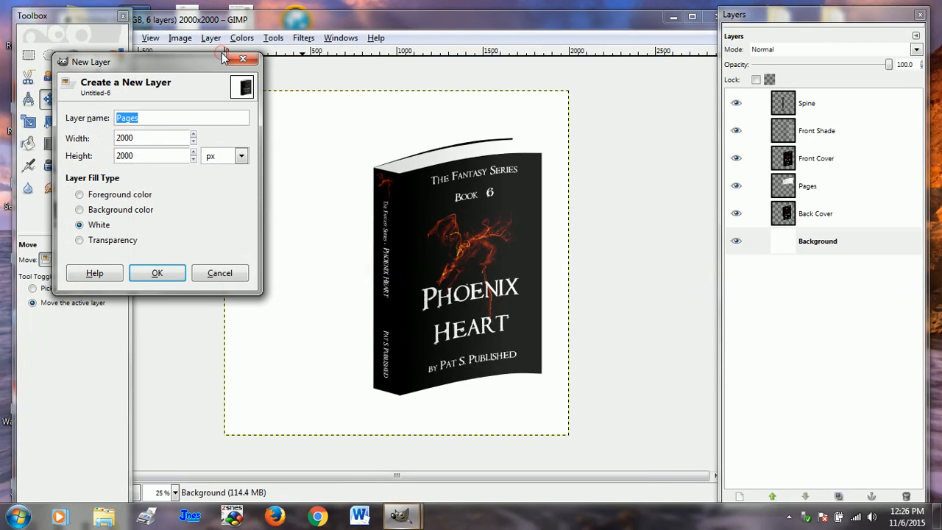
drag(152, 118, 100, 114)
text(Shadfo)
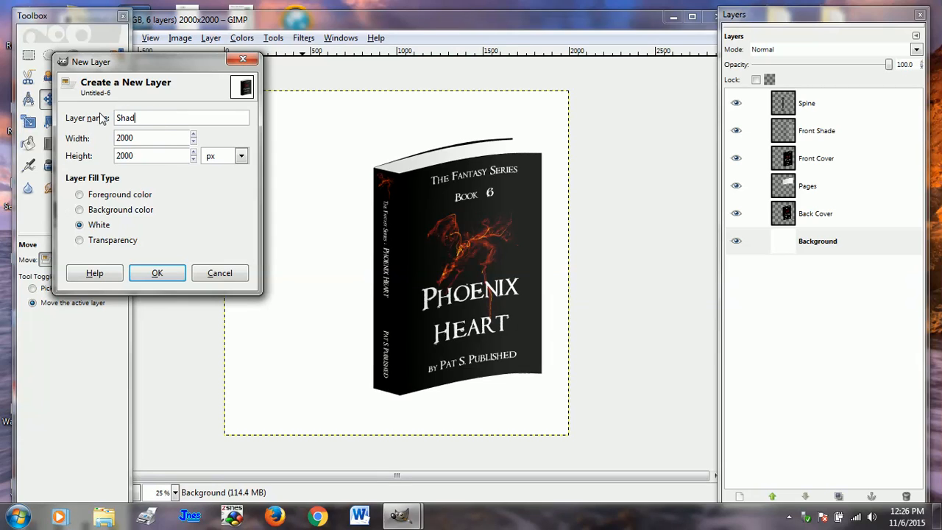
key(Tab)
text(1000)
key(Tab)
text(1000)
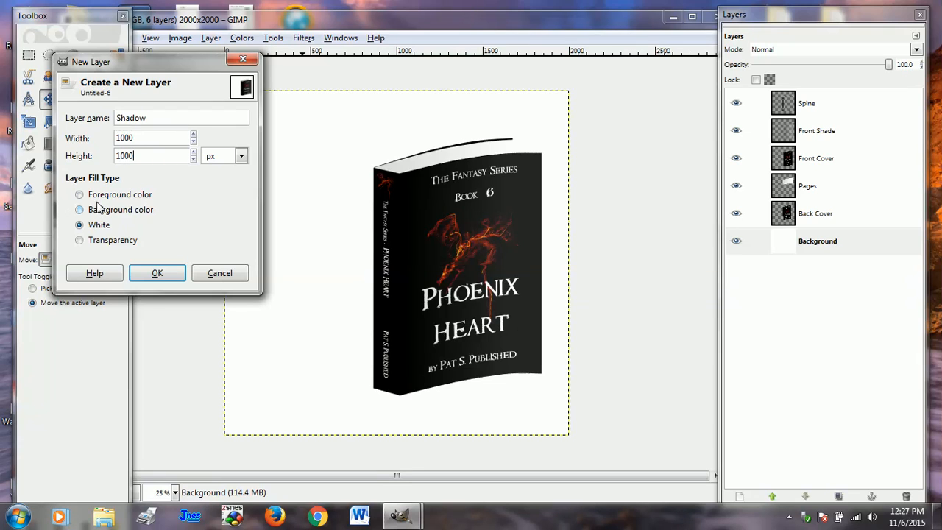
click(168, 277)
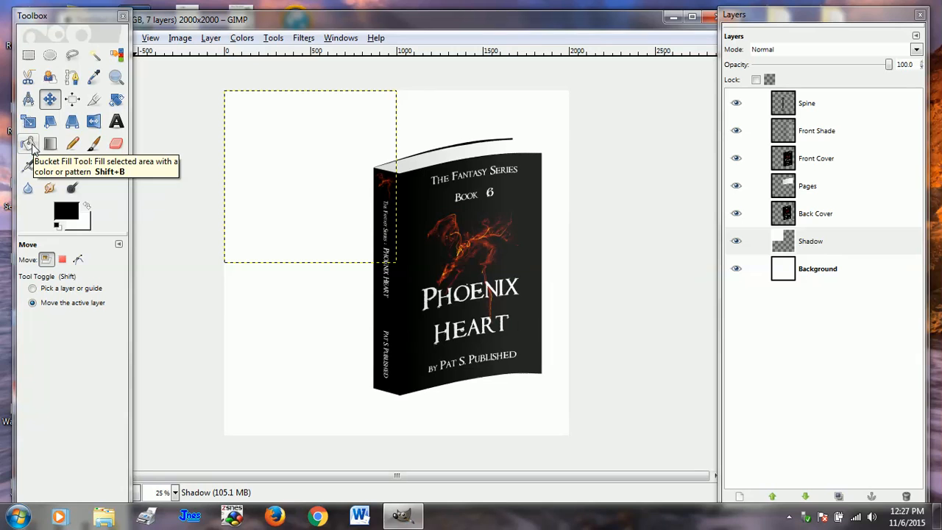
- Fill the Shadow layer with light gray cdcdcd using Bucket Fill
click(28, 145)
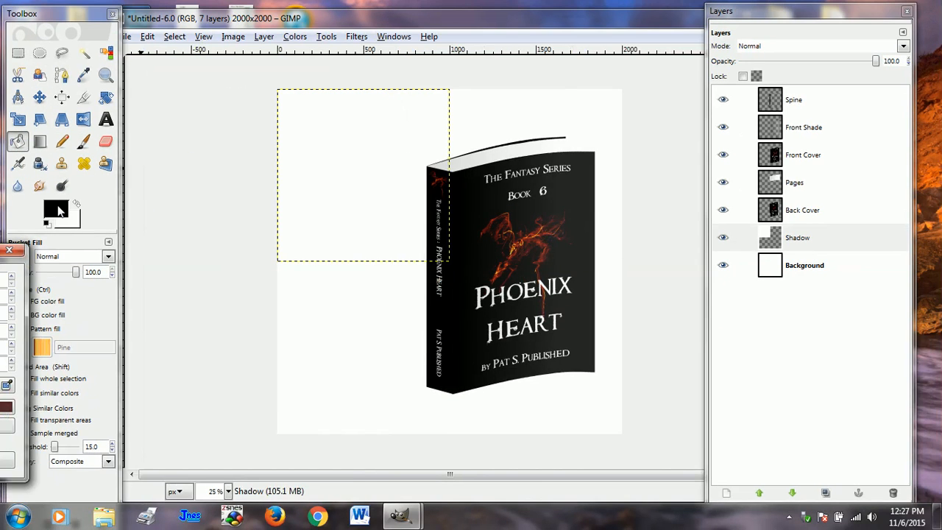
click(65, 212)
drag(165, 231, 272, 212)
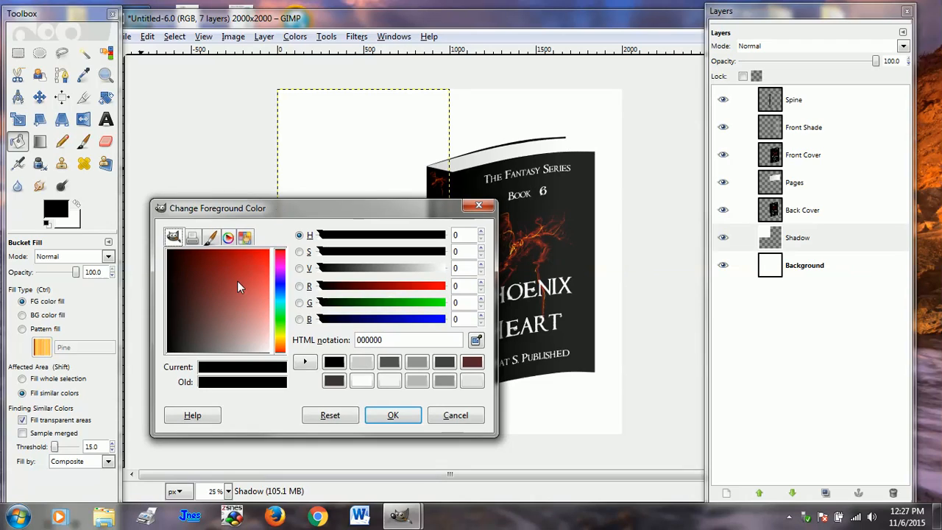
click(360, 363)
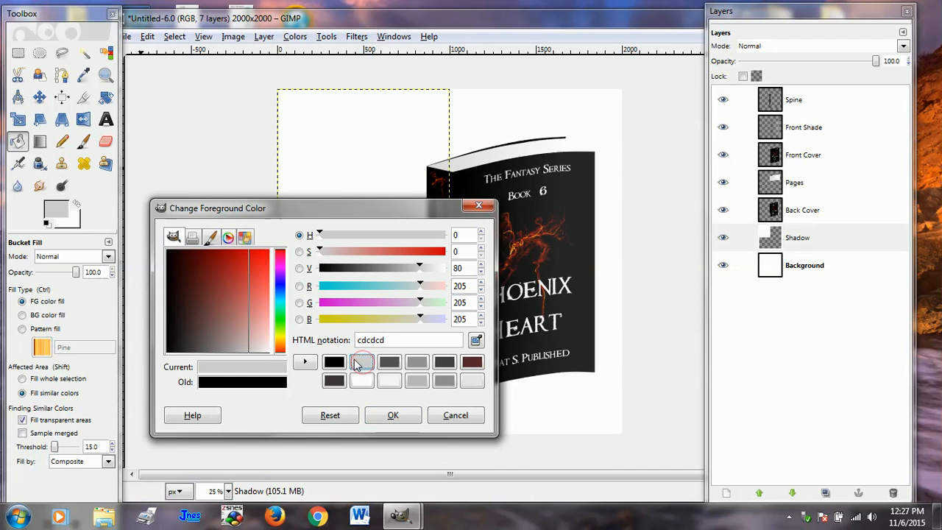
click(389, 417)
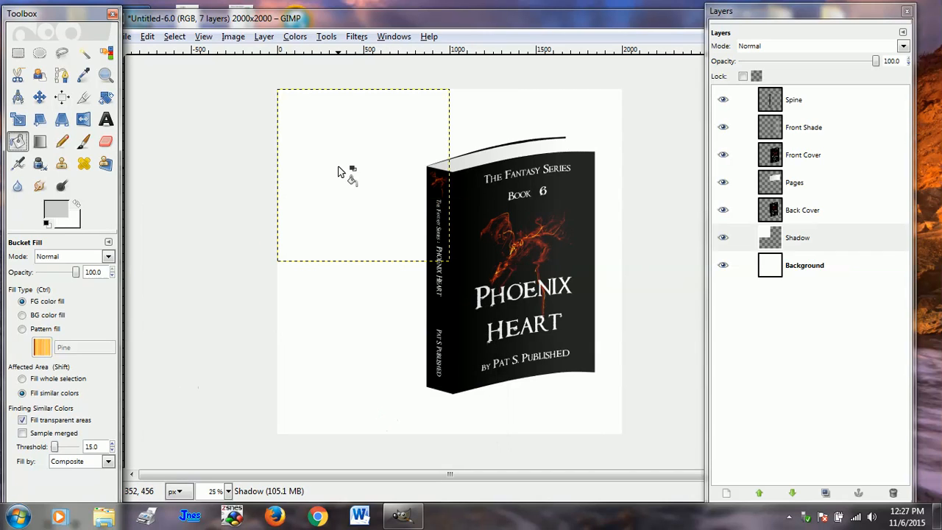
click(349, 171)
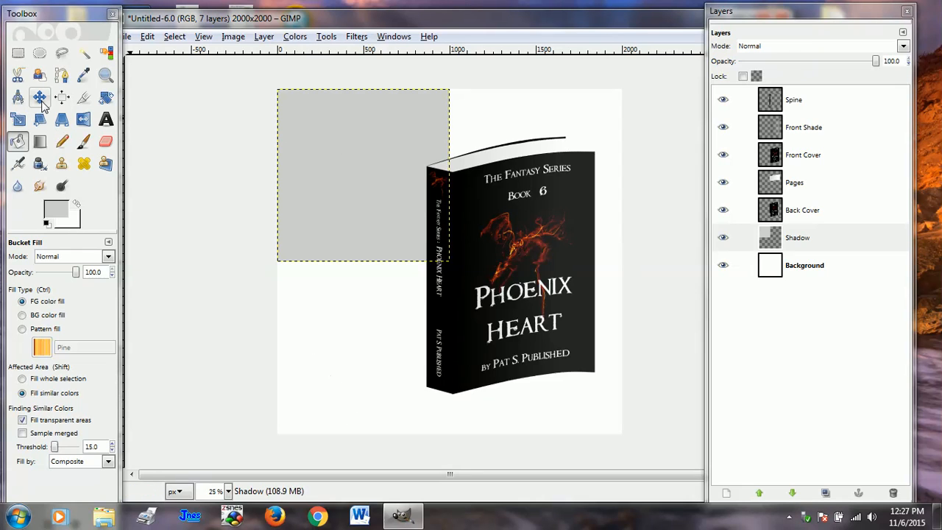
- Place the Shadow layer behind the book's lower half and warp it with Perspective into a floor shadow tapering to the left of the spine
key(m)
drag(302, 144, 454, 263)
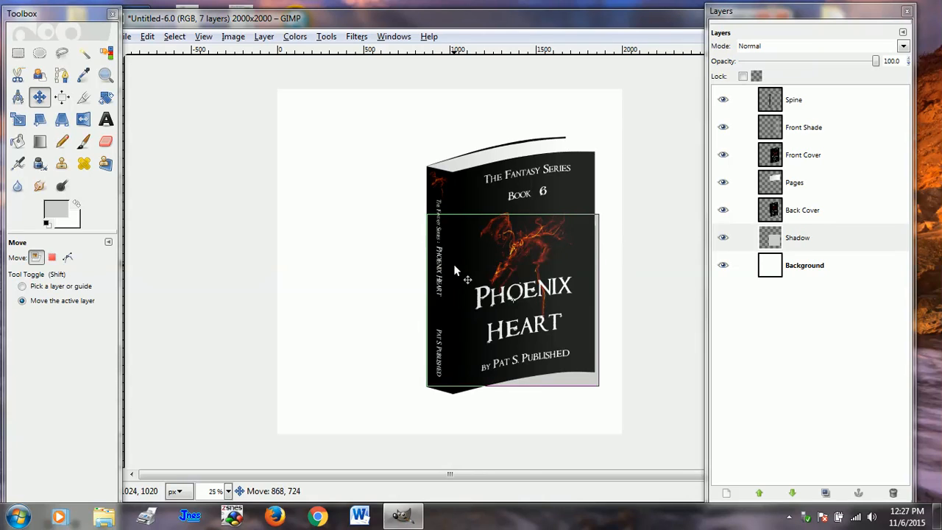
click(62, 119)
click(413, 209)
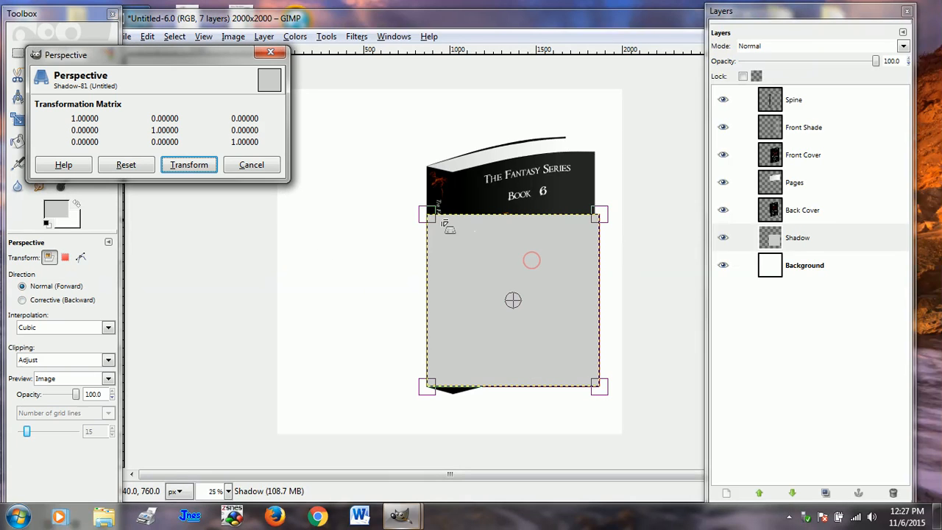
drag(429, 217, 305, 325)
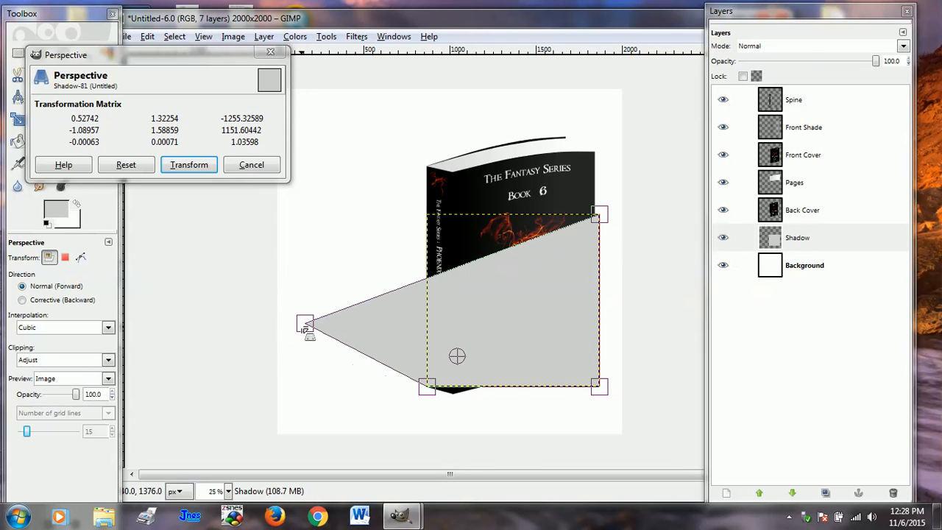
drag(598, 212, 567, 267)
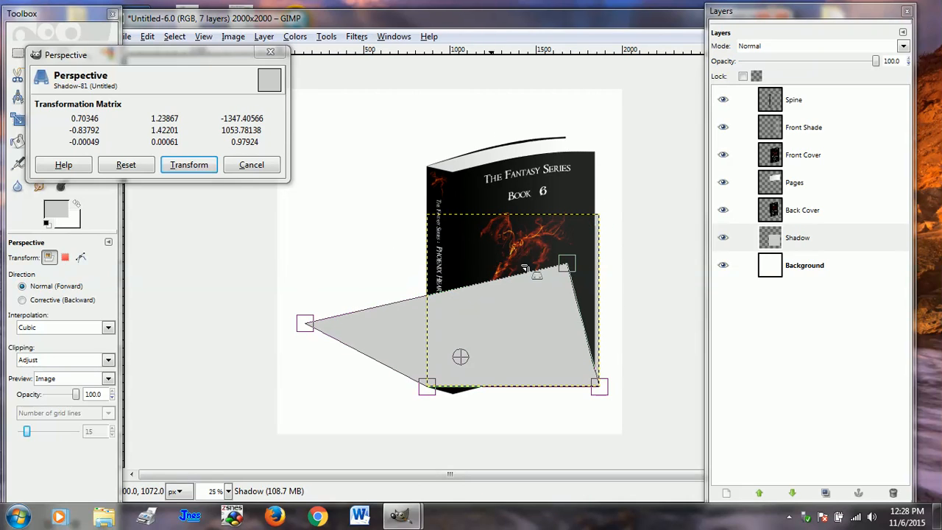
drag(601, 388, 579, 356)
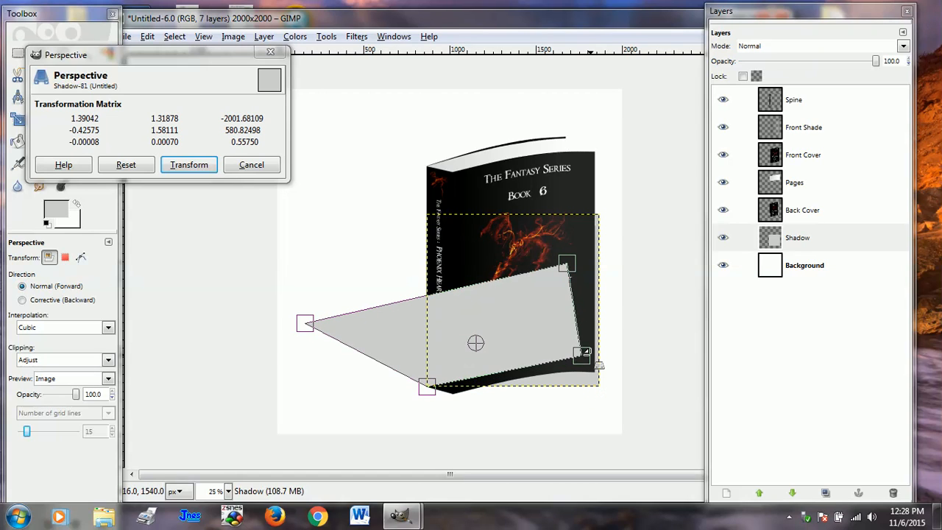
click(193, 165)
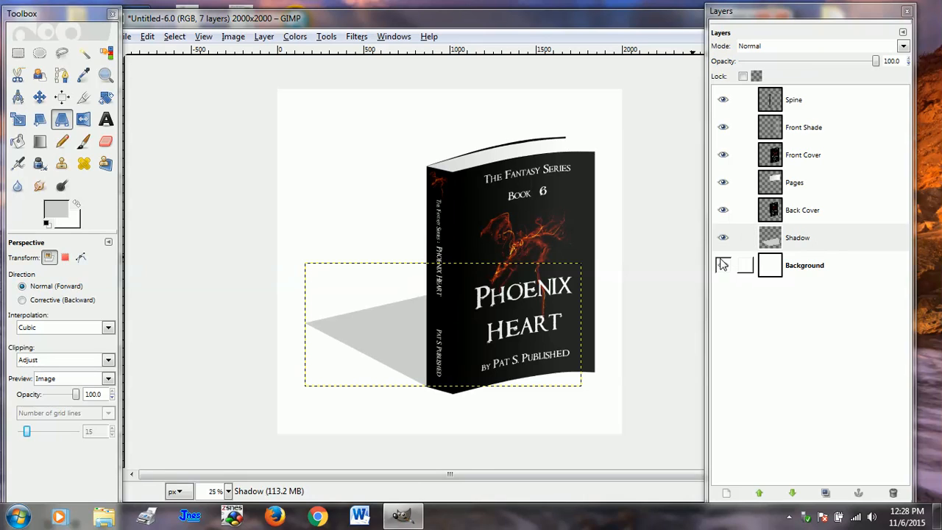
- Soften the Shadow layer with a Gaussian Blur of 40 px horizontally and vertically
click(360, 42)
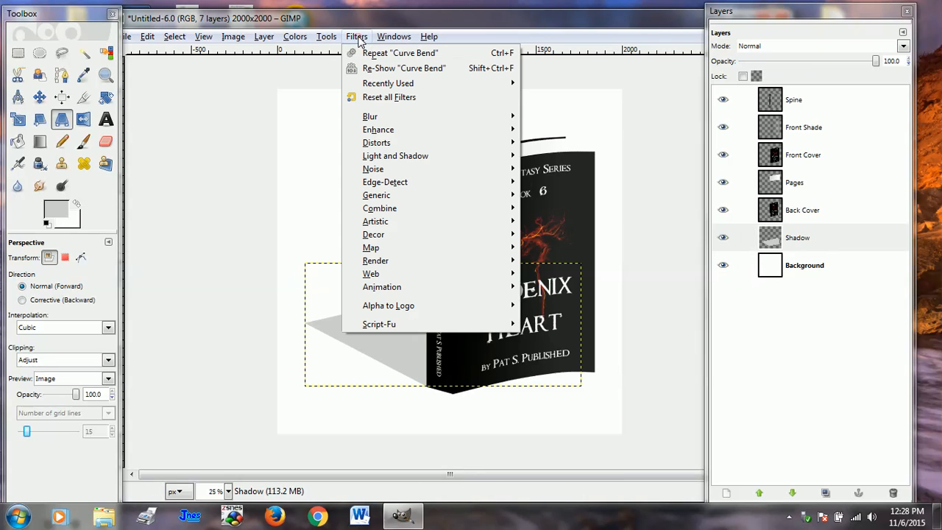
mouse_move(383, 118)
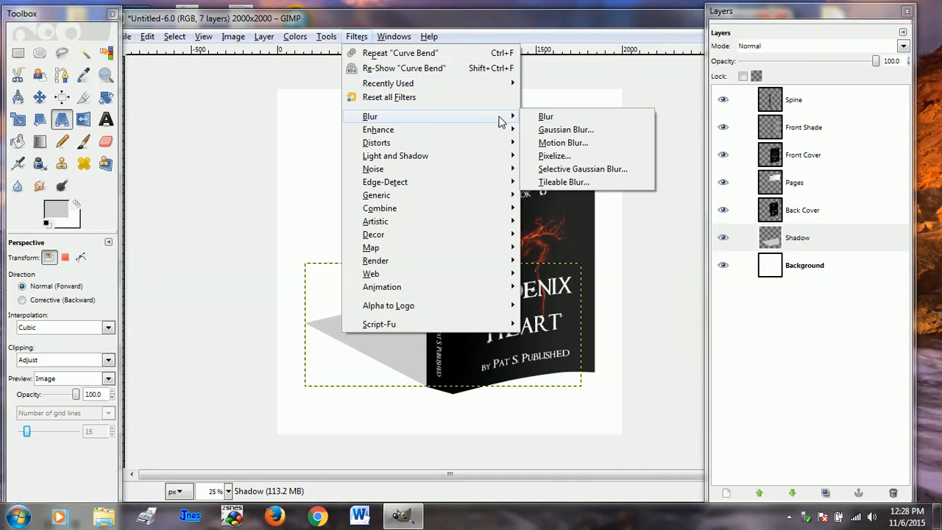
click(549, 130)
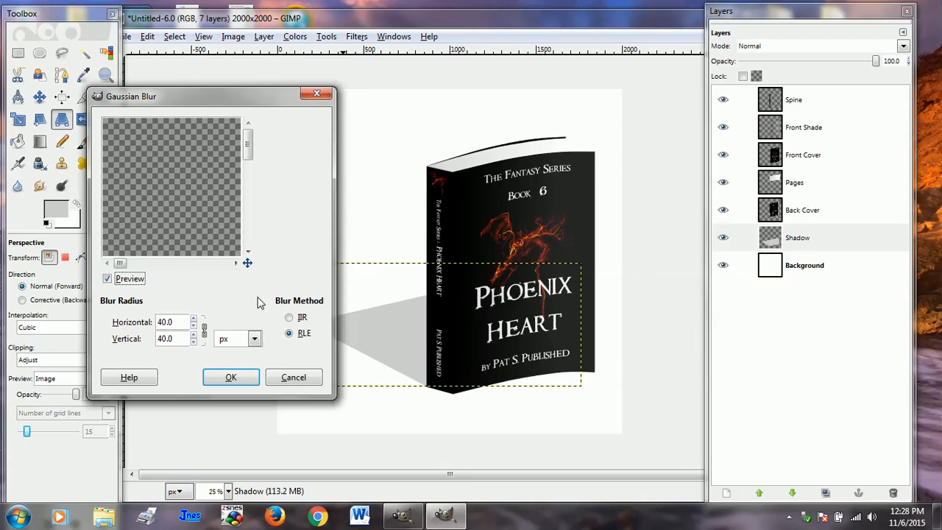
double_click(180, 325)
click(182, 324)
double_click(163, 325)
text(25)
key(Tab)
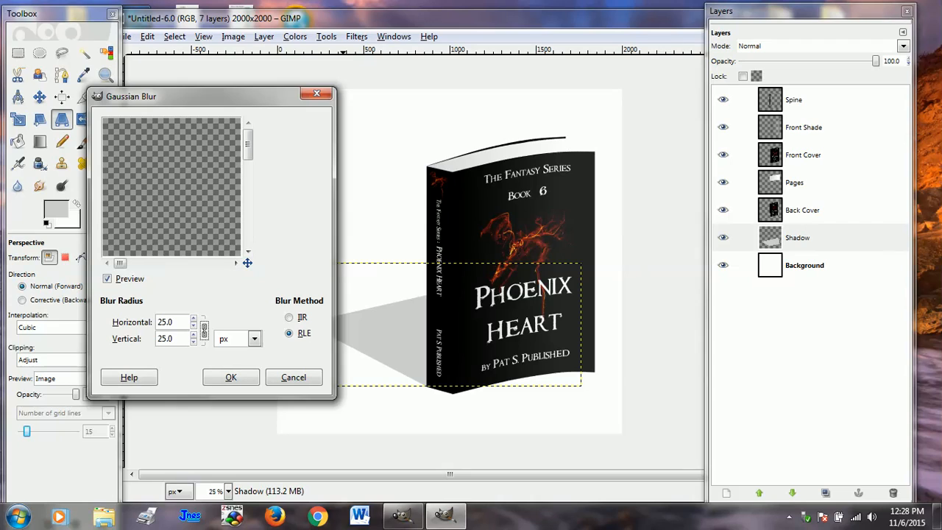
double_click(164, 324)
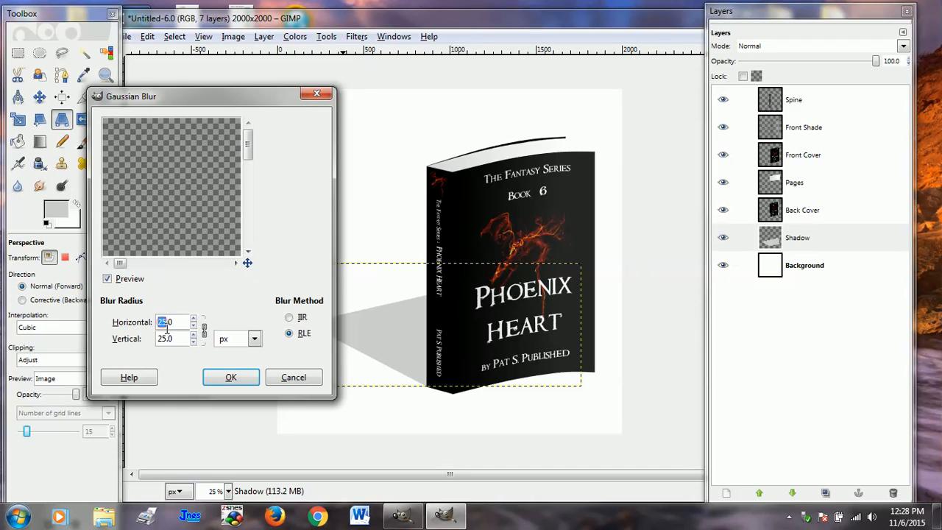
text(40)
key(Tab)
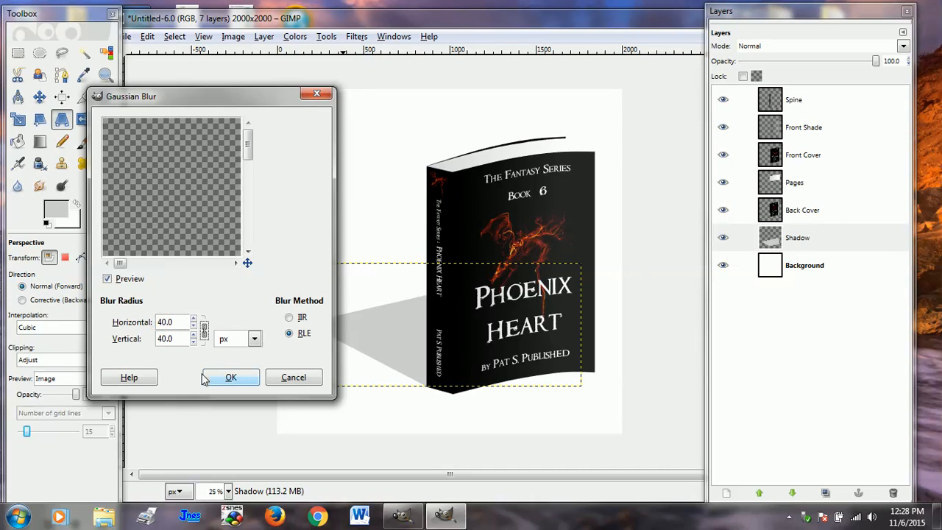
click(230, 378)
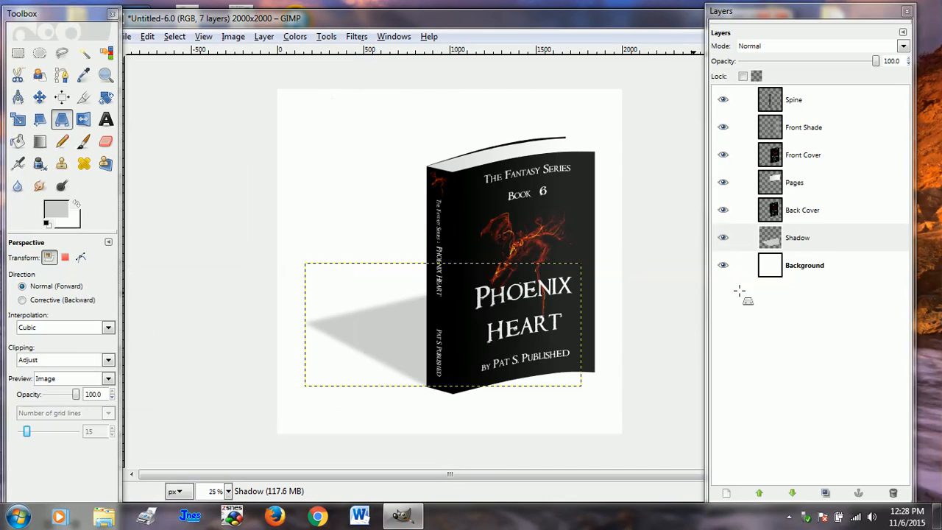
- Select the Background layer and bring up the commands for saving the image
click(793, 274)
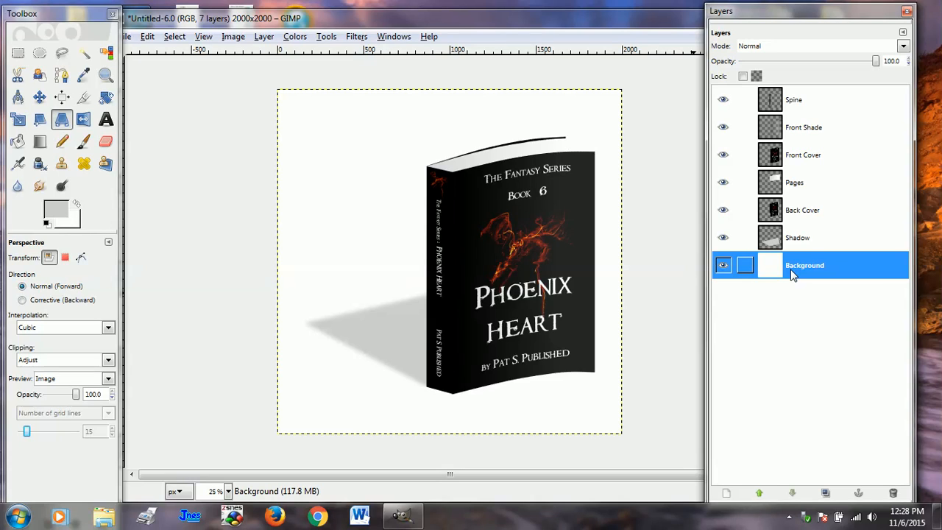
click(524, 22)
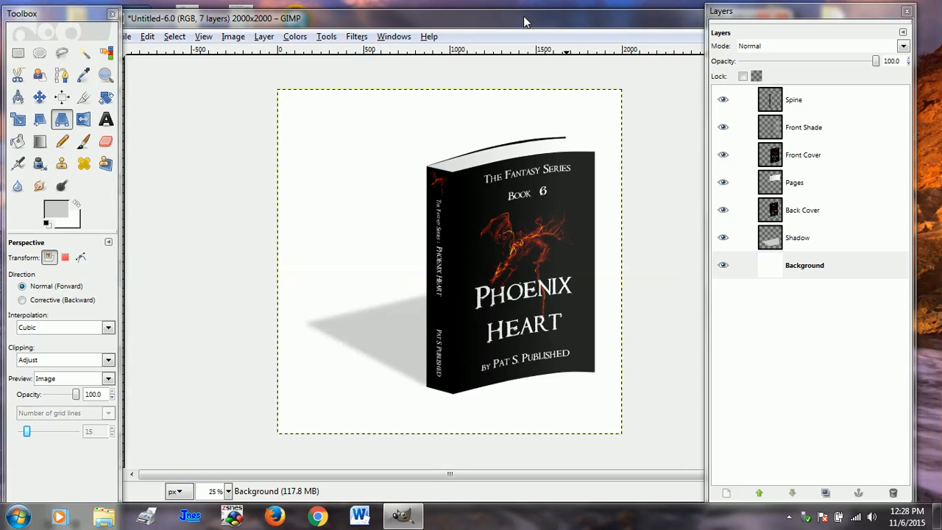
drag(146, 20, 162, 21)
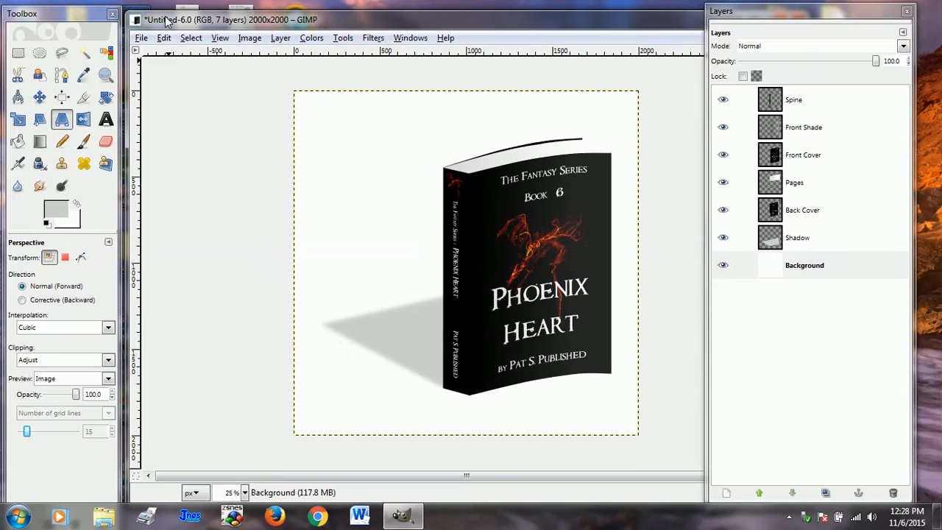
click(142, 37)
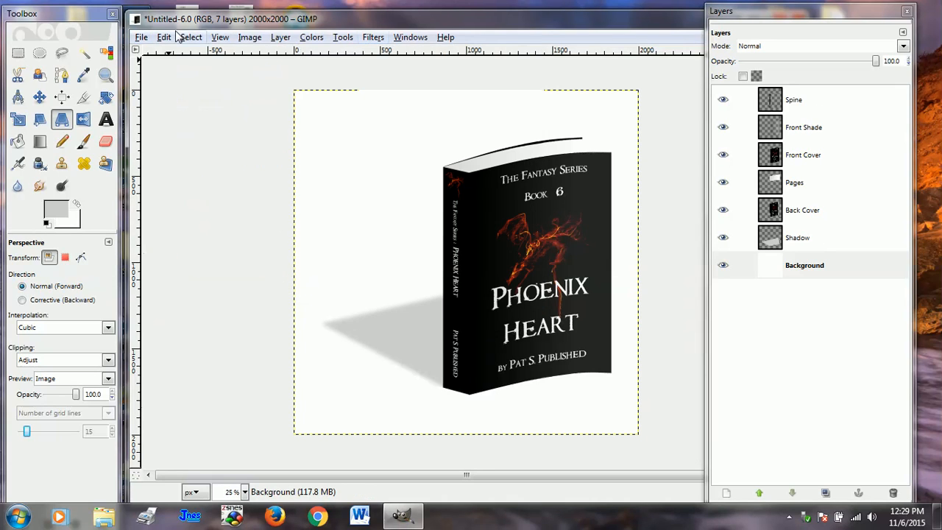
click(141, 37)
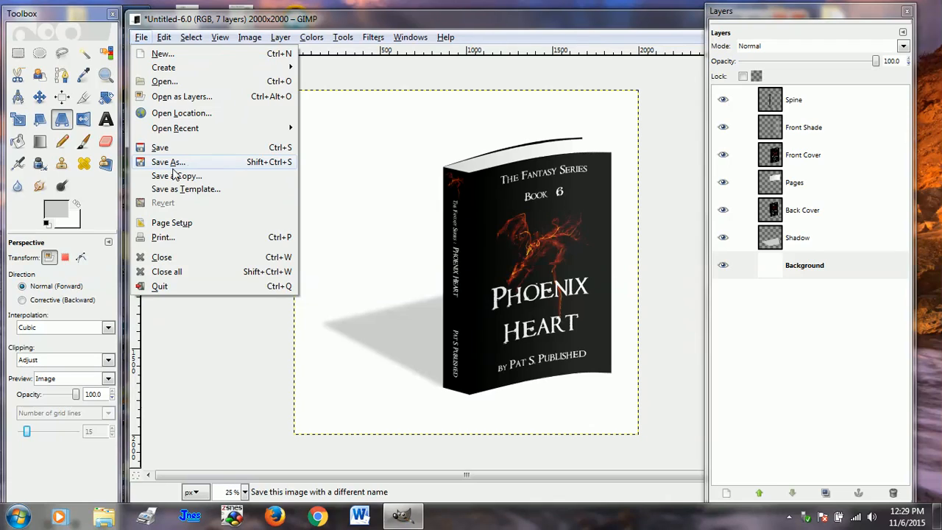